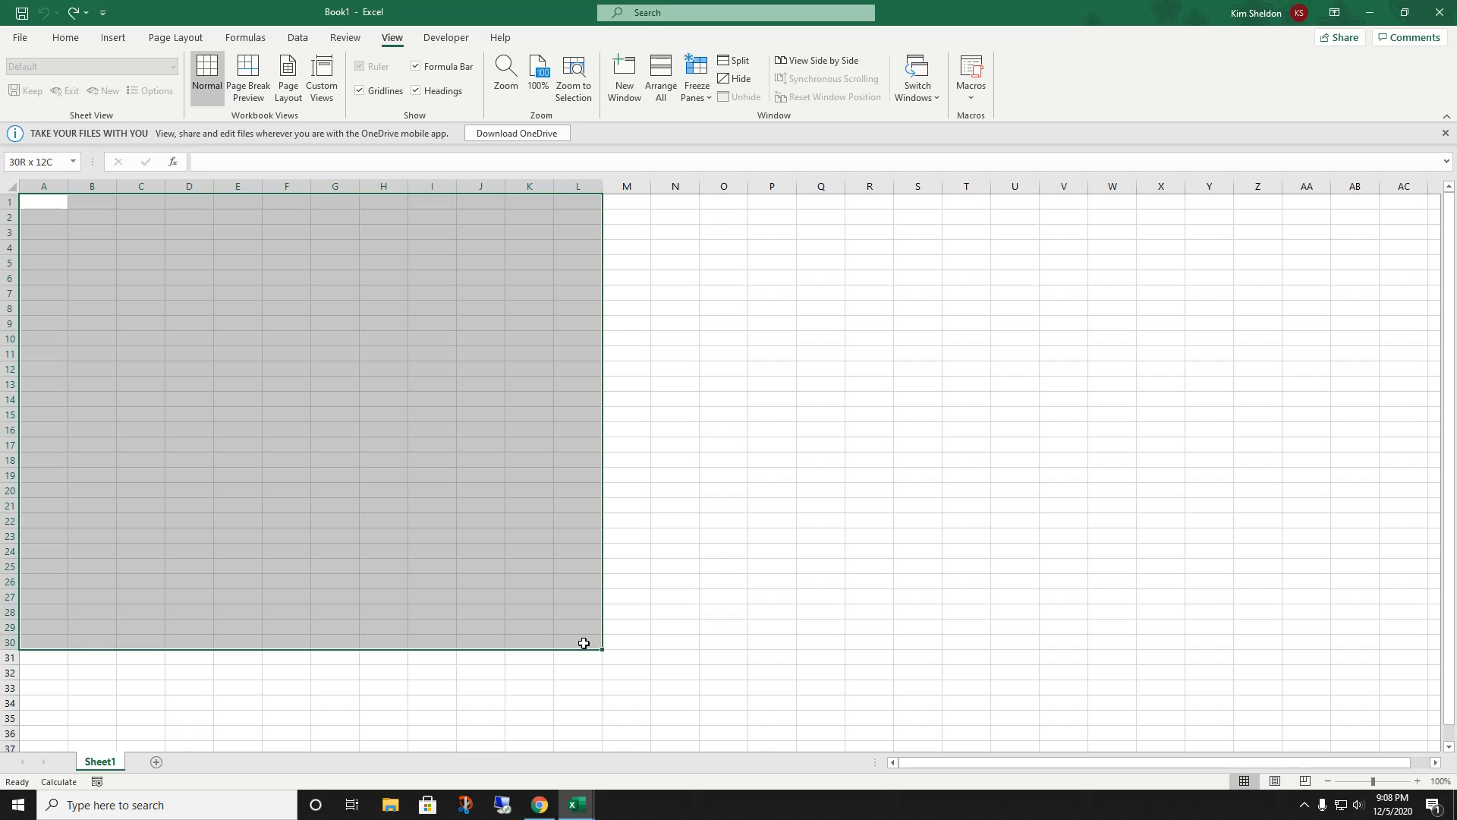
# Step: Zoom the sheet to fit the selected cells, and zoom again to fit range A1:N22
pyautogui.click(586, 77)
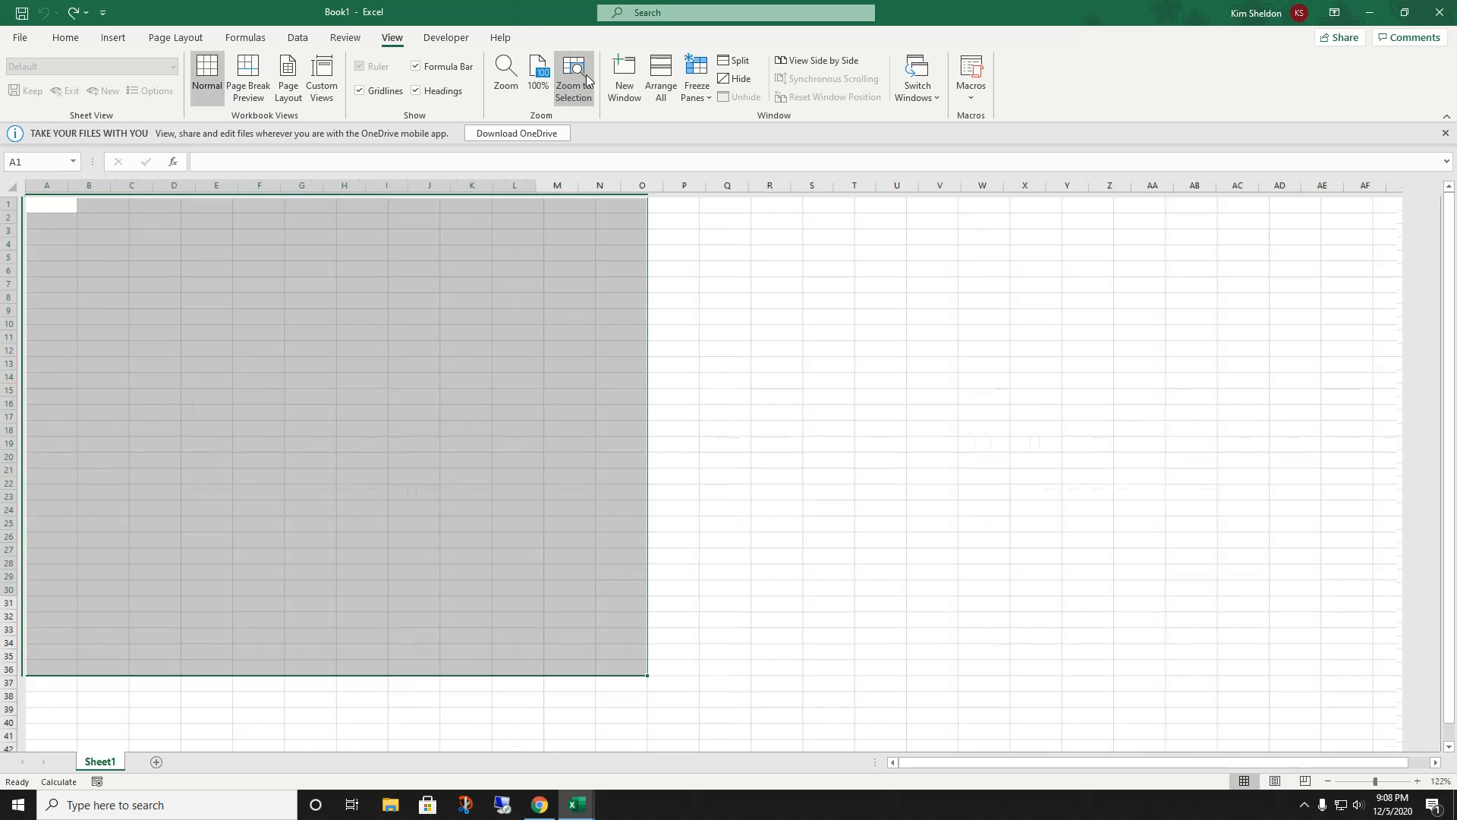
pyautogui.click(885, 437)
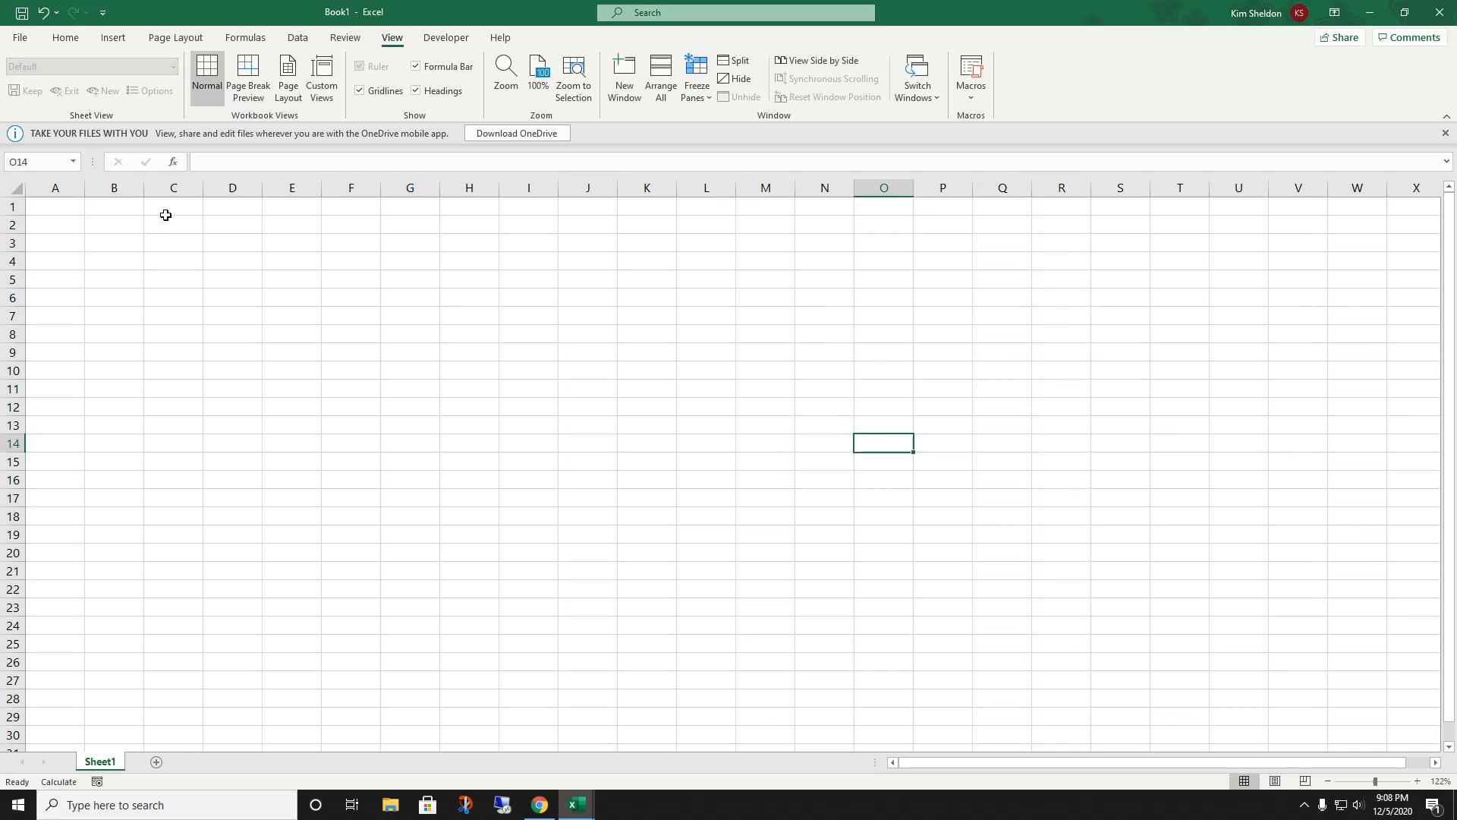
pyautogui.moveTo(41, 210); pyautogui.dragTo(816, 594)
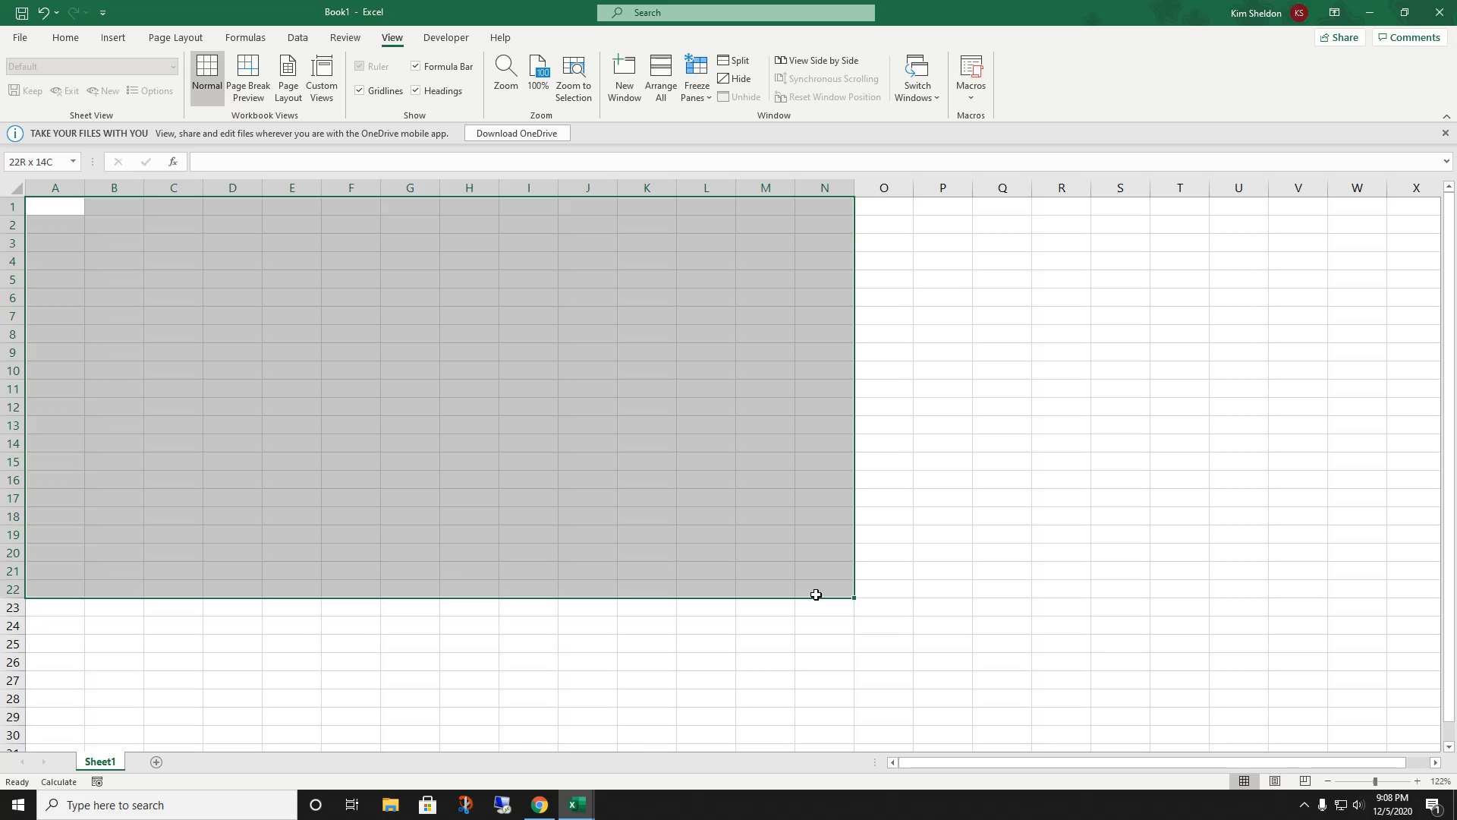
pyautogui.click(583, 68)
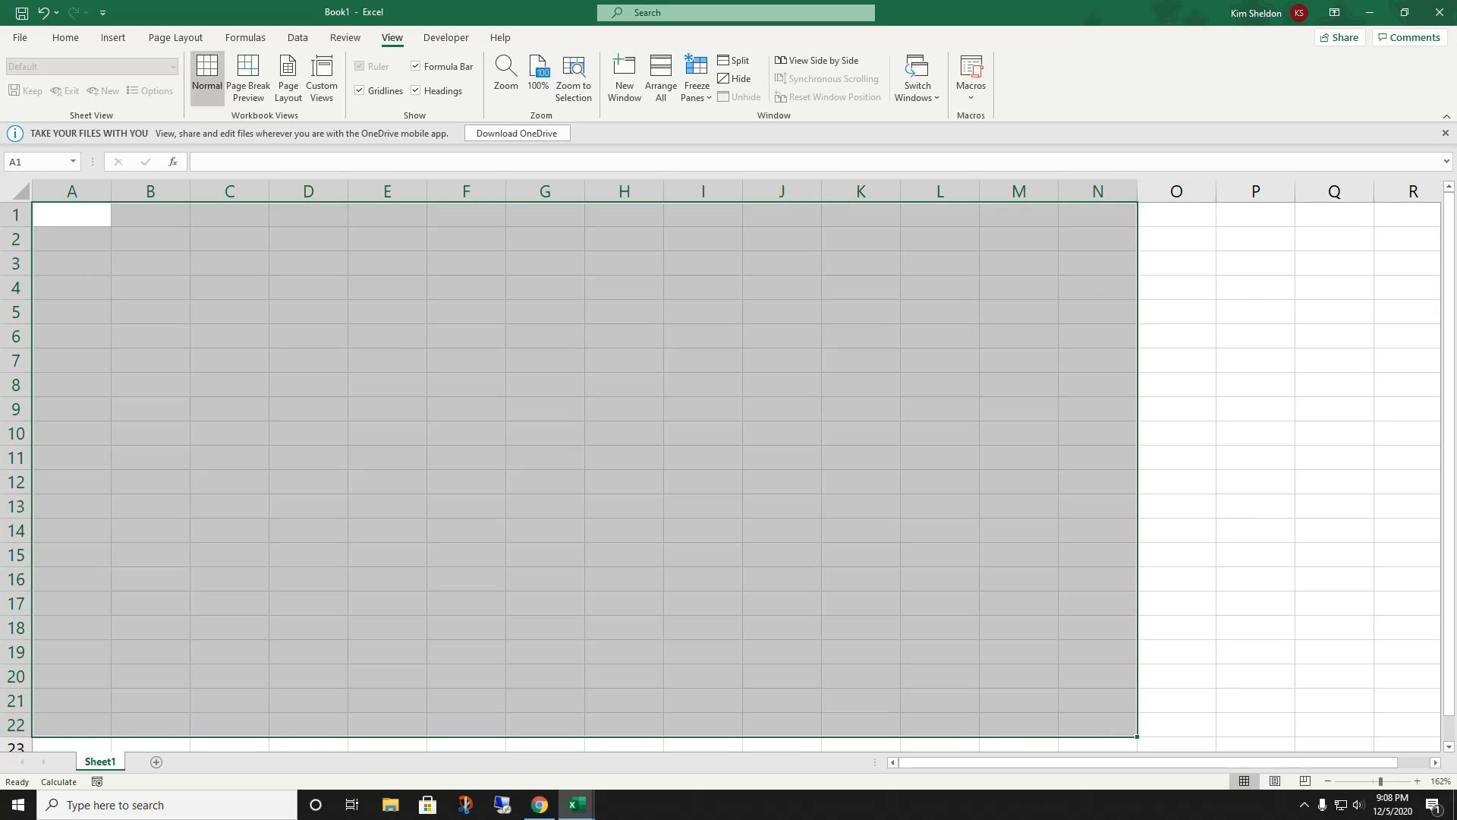
pyautogui.click(1249, 286)
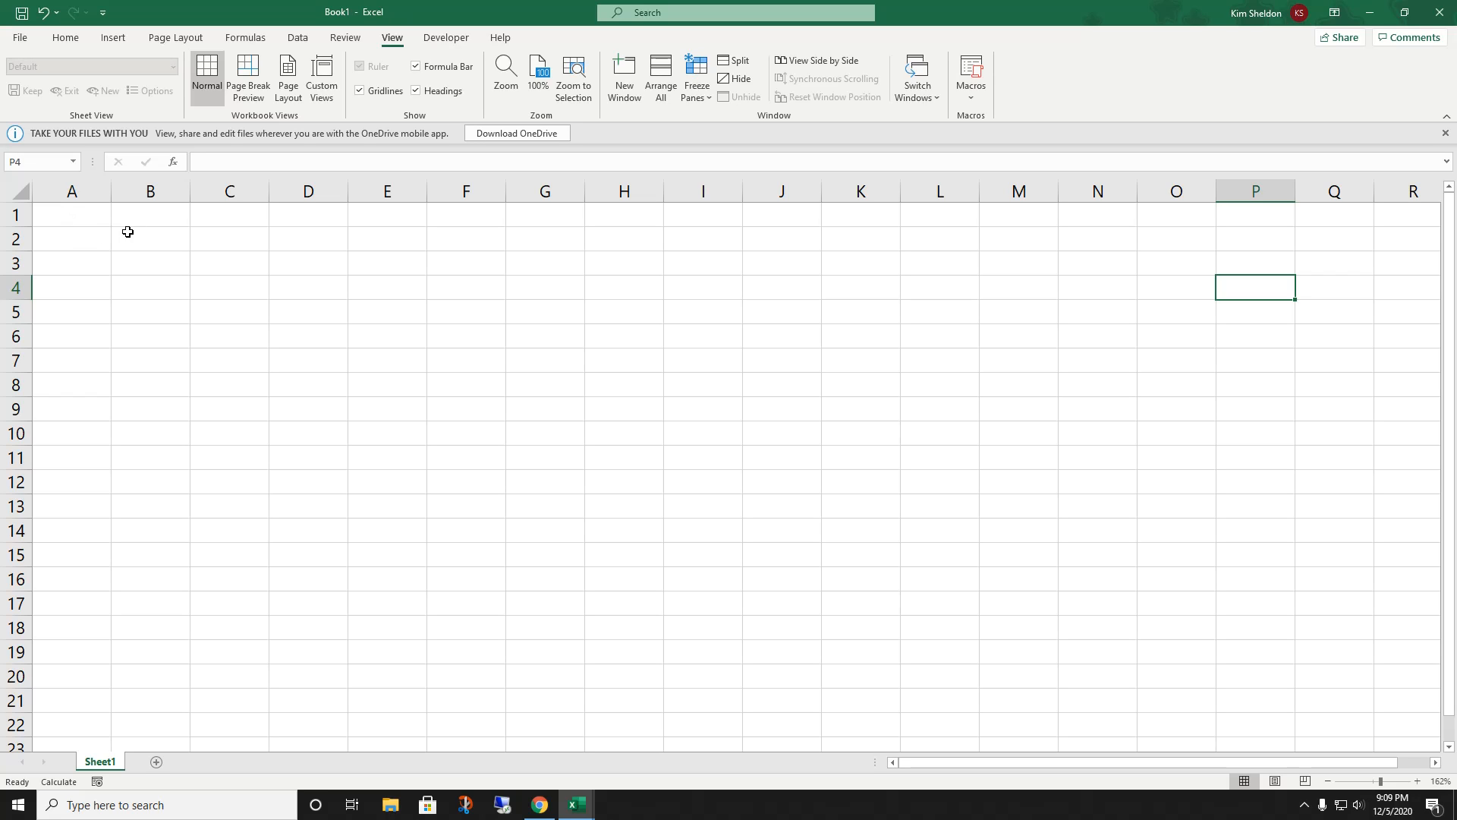
# Step: Enter Monday, Tuesday and Wednesday as column headings in cells B2 to D2
pyautogui.click(155, 245)
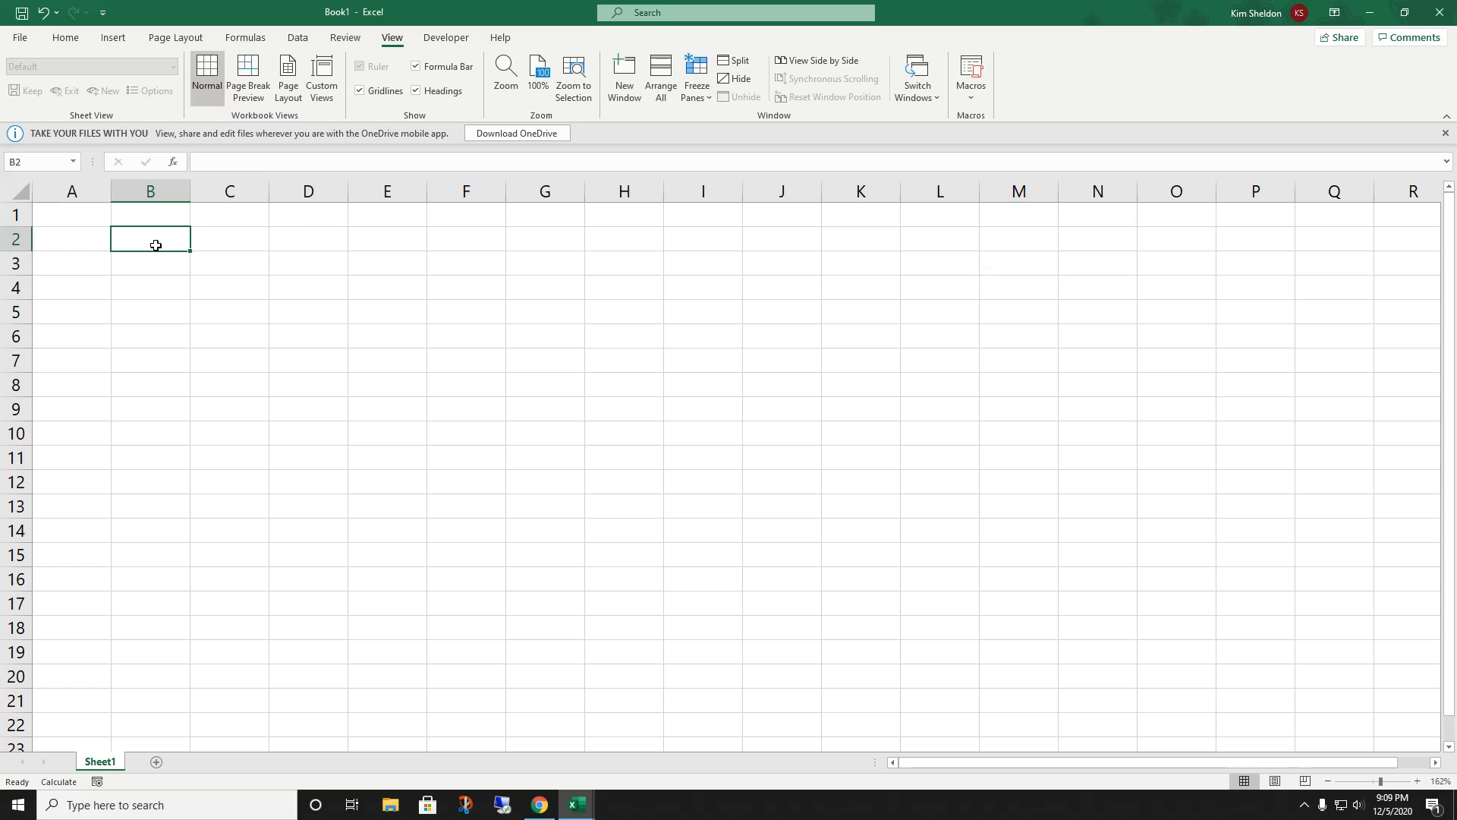
pyautogui.write('Monday')
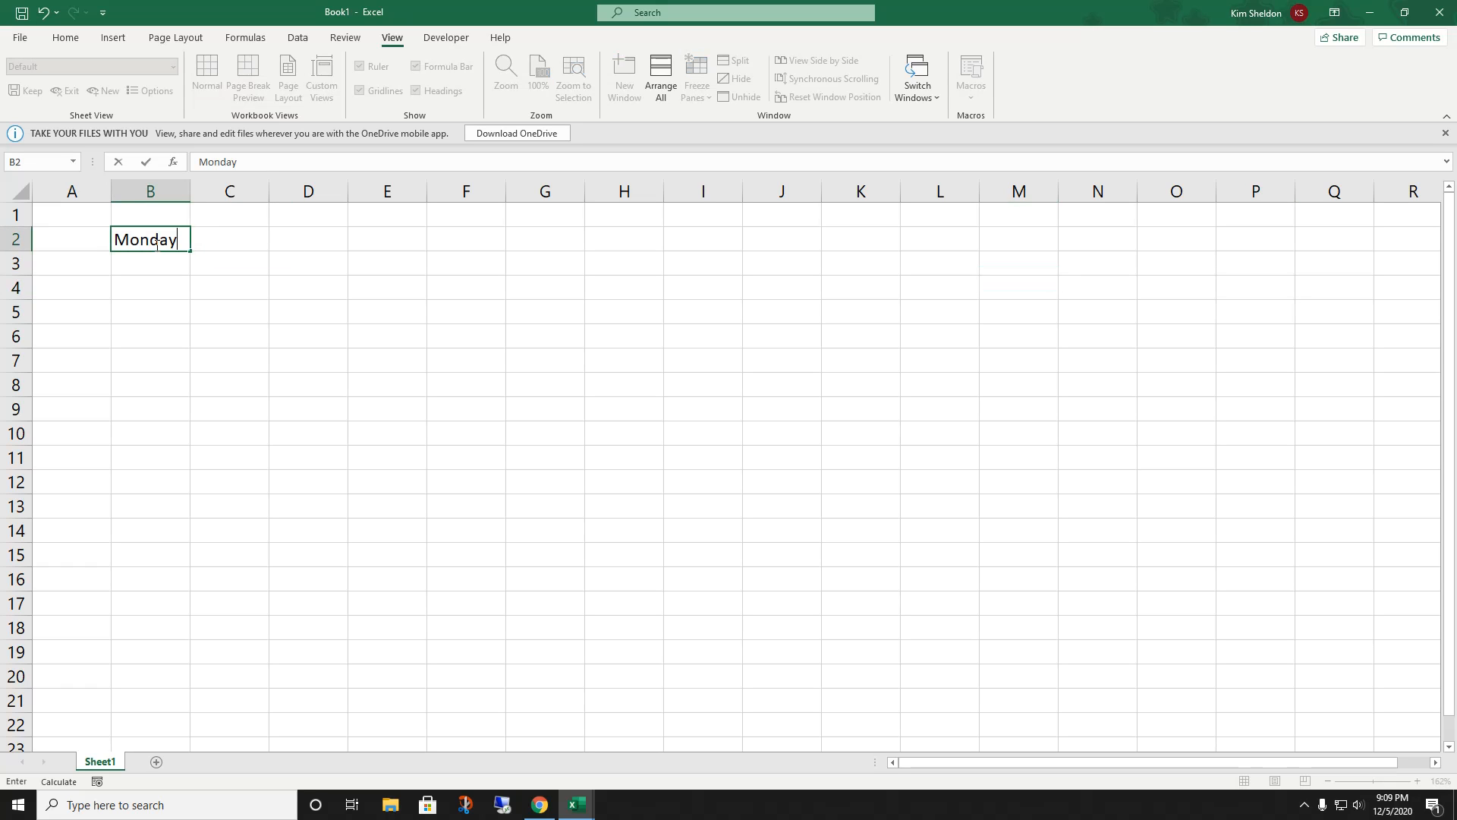
pyautogui.press('Tab')
pyautogui.write('Tuesday')
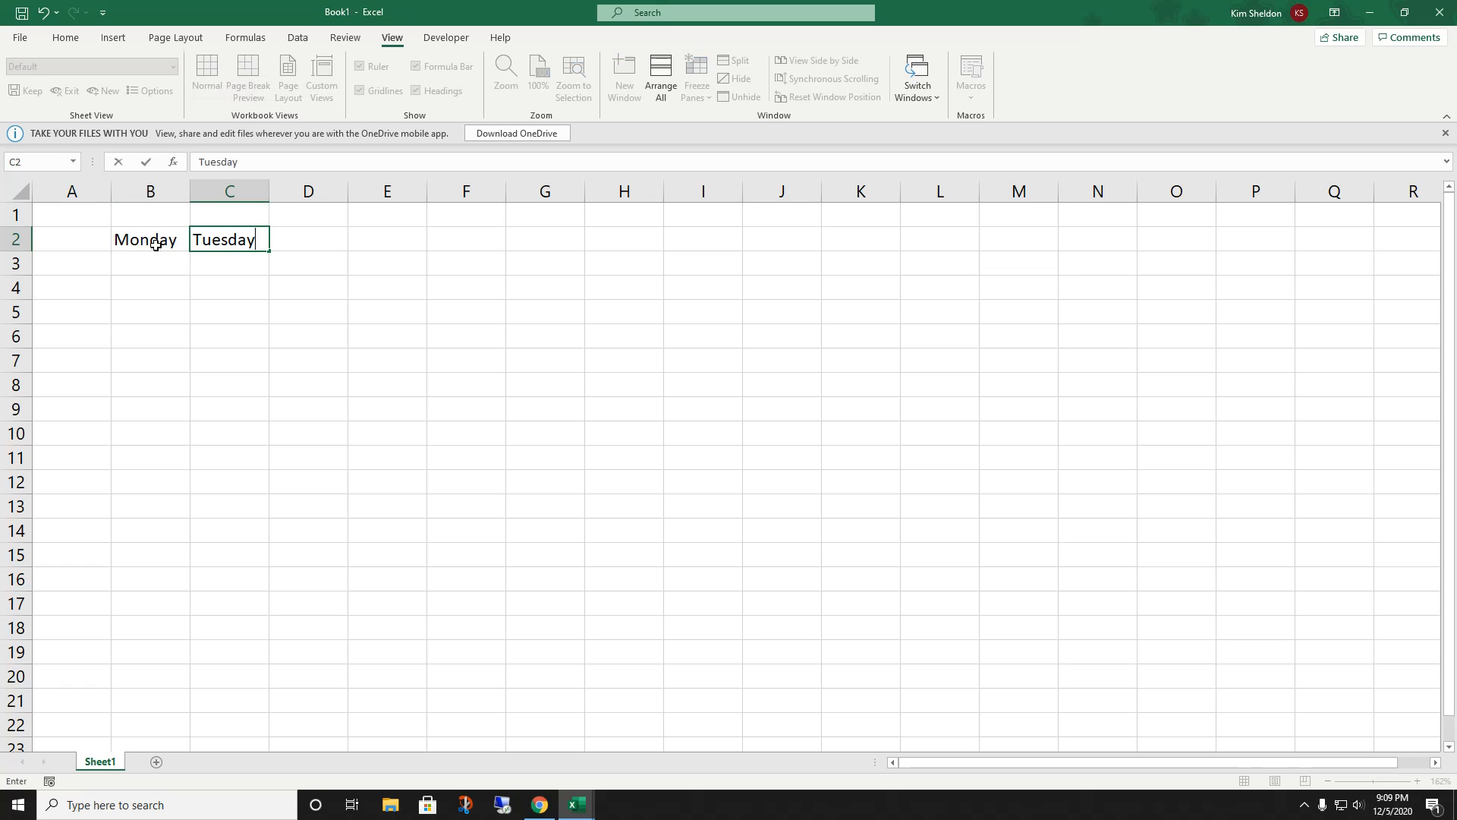
pyautogui.press('Tab')
pyautogui.write('sw')
pyautogui.press('BackSpace')
pyautogui.press('BackSpace')
pyautogui.write('W')
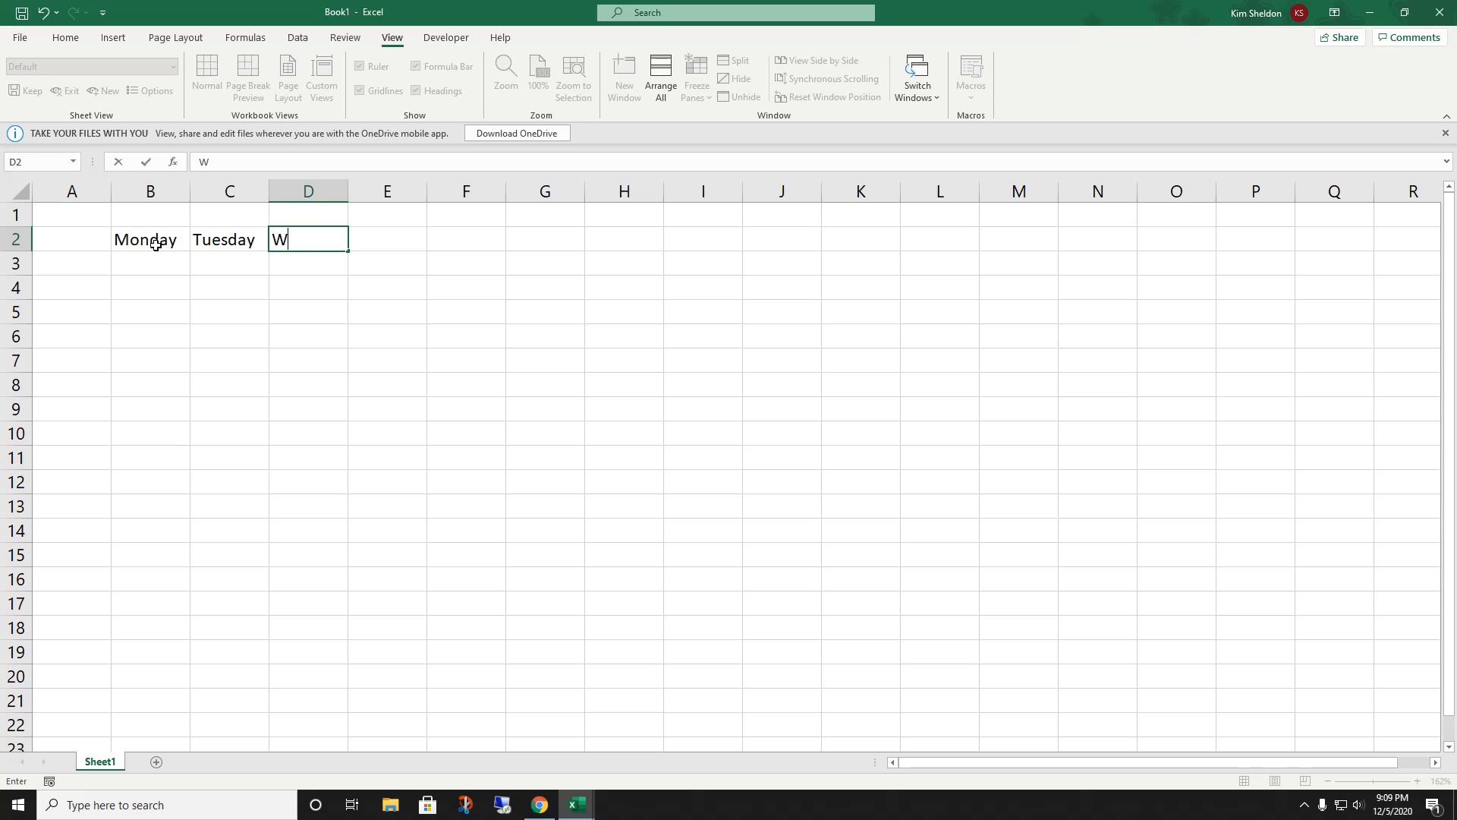
pyautogui.write('ednesday')
# Step: Continue the weekday headings in row 2 with Thursday, Friday, Saturday and Sunday in cells E2 to H2
pyautogui.press('Tab')
pyautogui.write('Thursday')
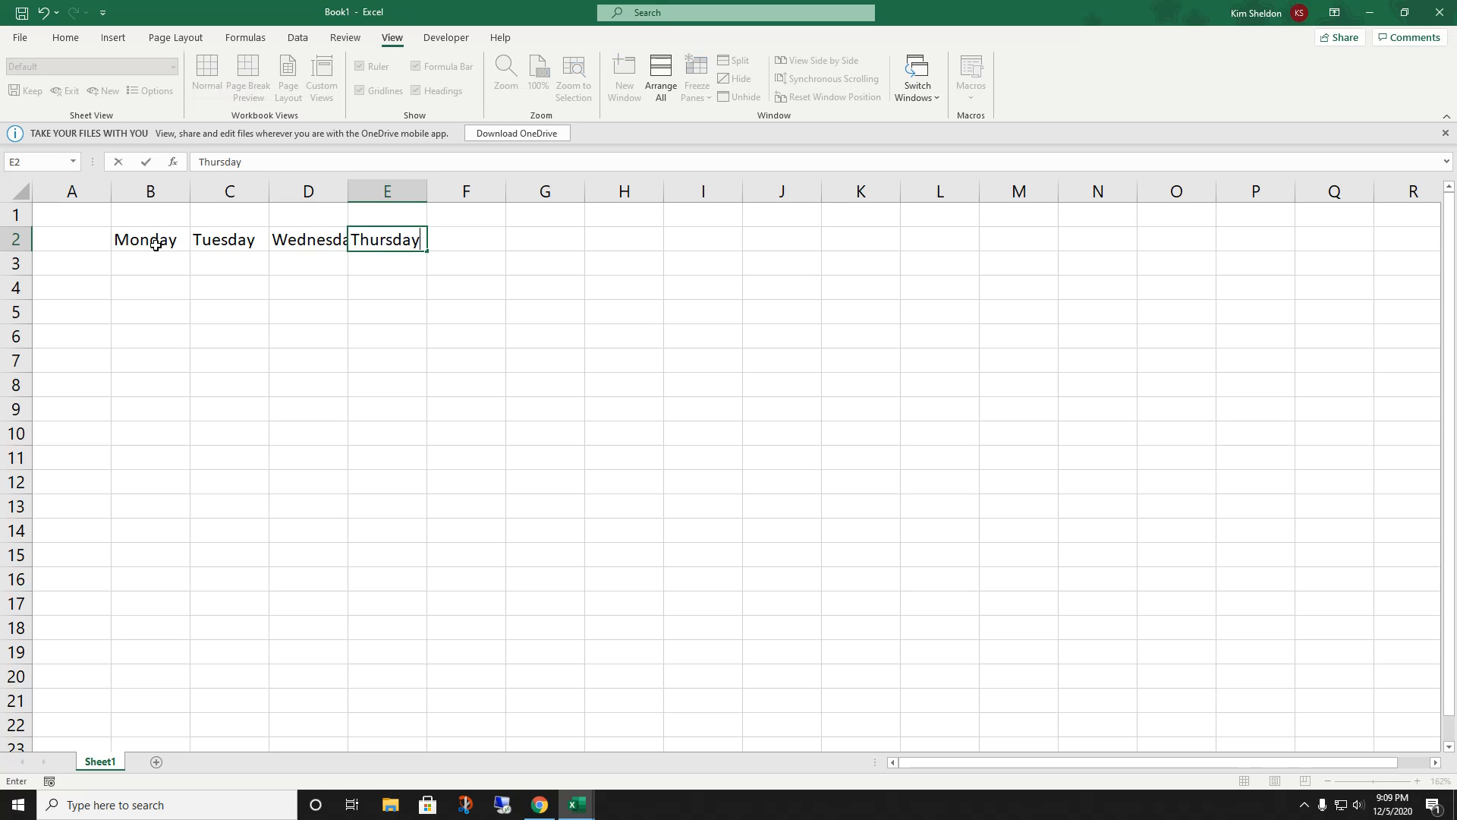
pyautogui.press('Tab')
pyautogui.write('Friday')
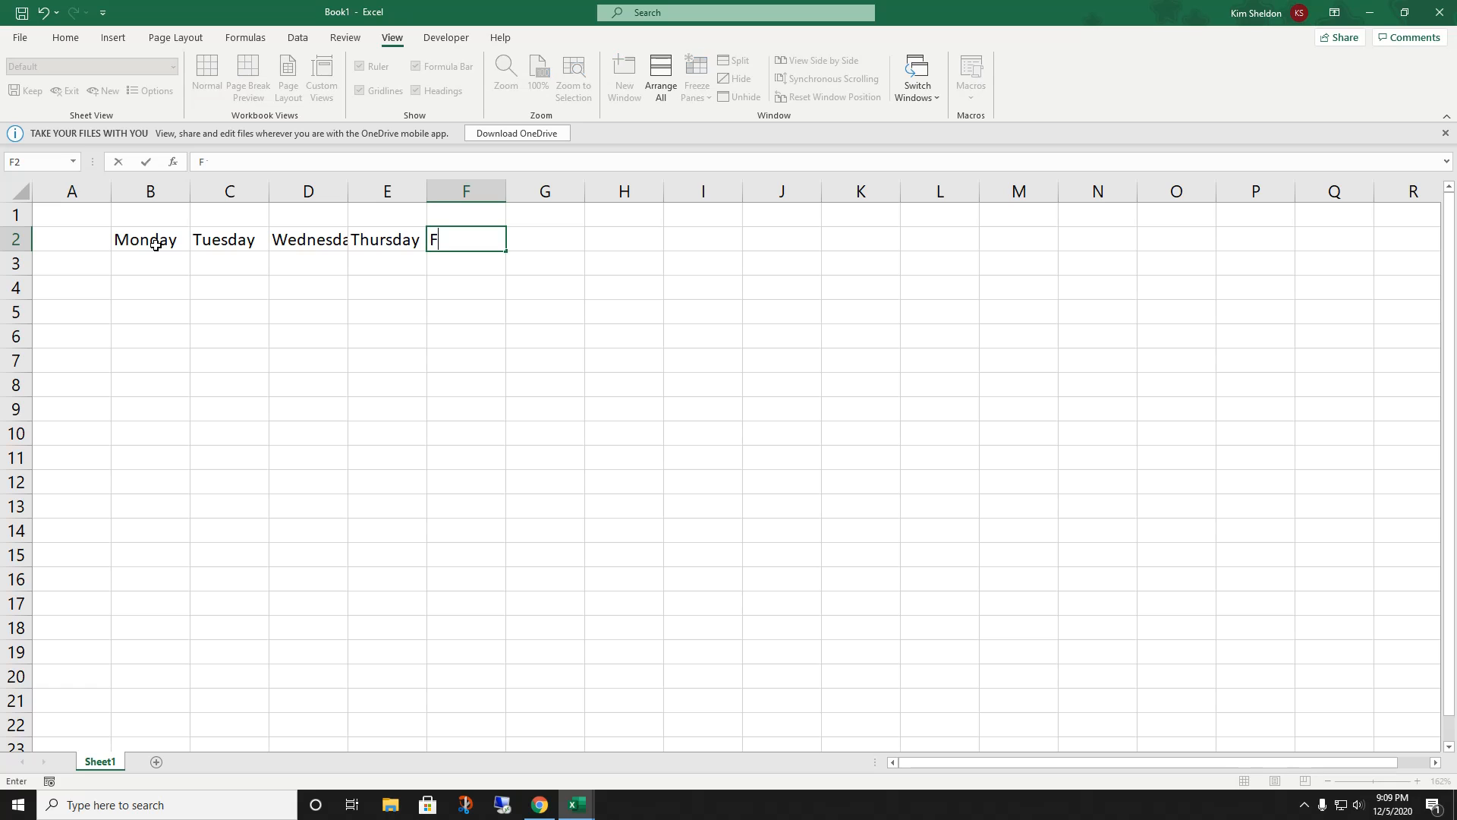
pyautogui.hotkey('ctrl', 'Return')
pyautogui.press('Tab')
pyautogui.write('Sat')
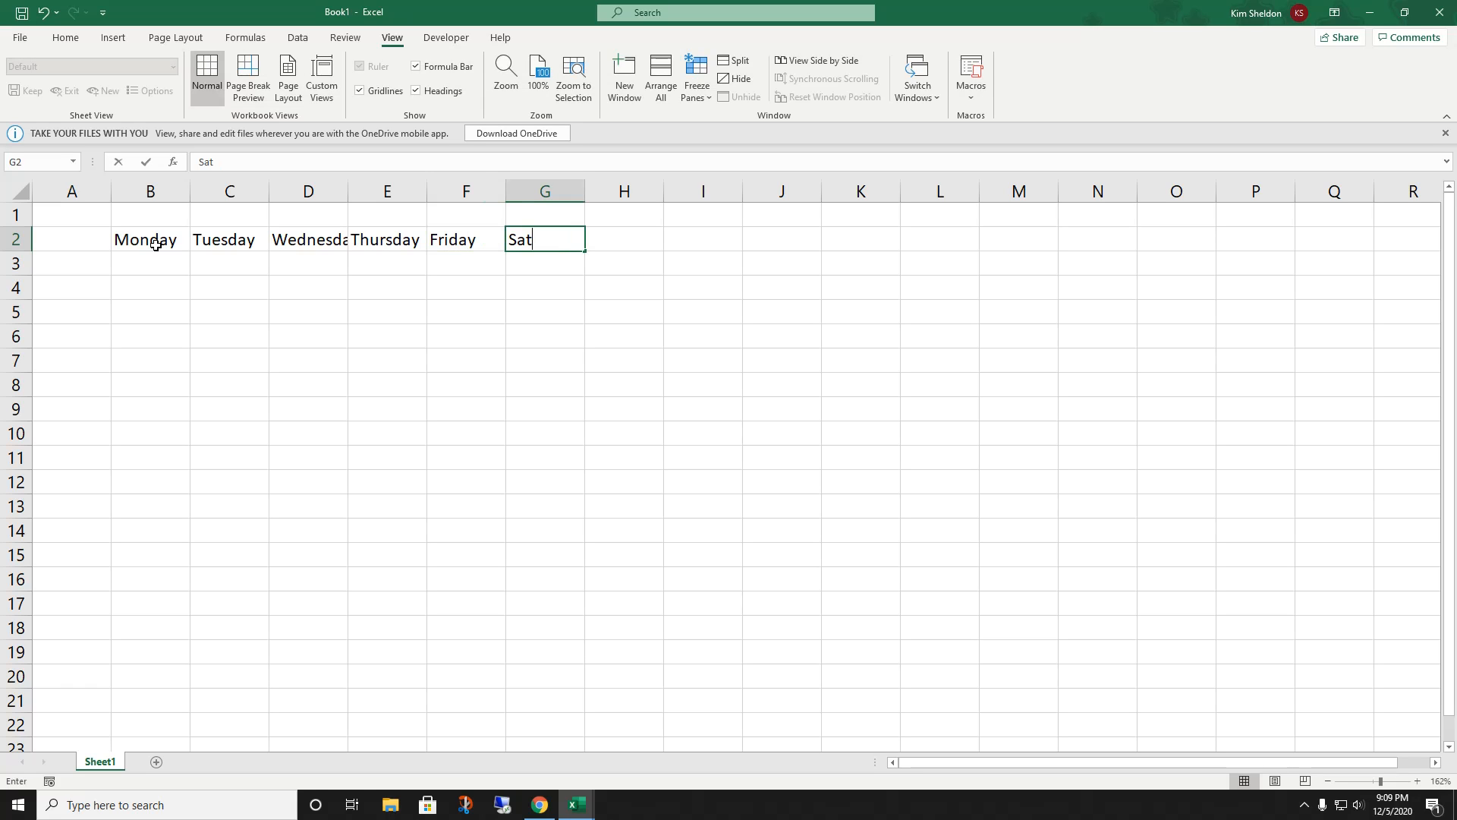
pyautogui.write('urday')
pyautogui.press('Tab')
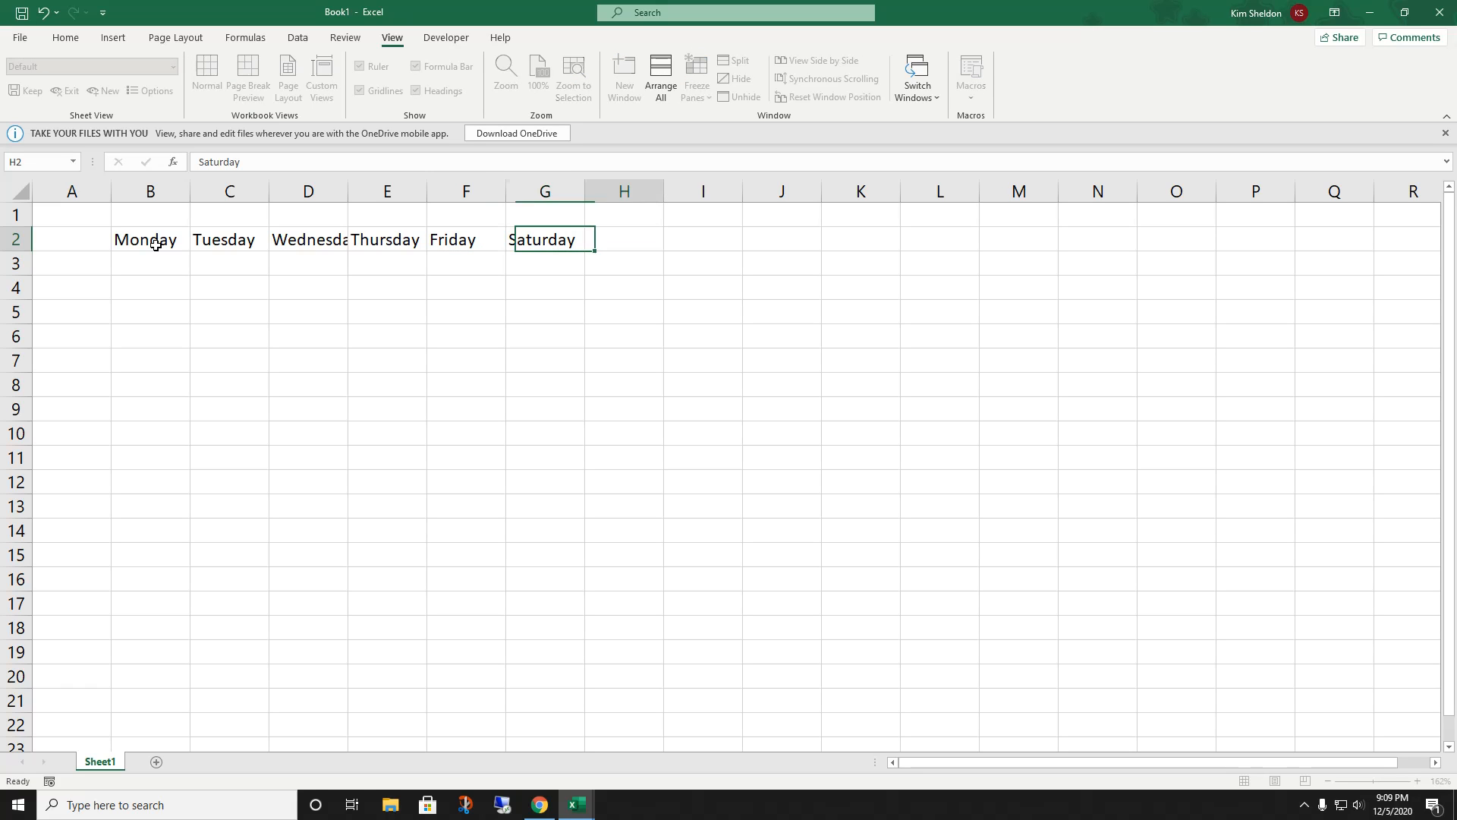
pyautogui.write('Sunday')
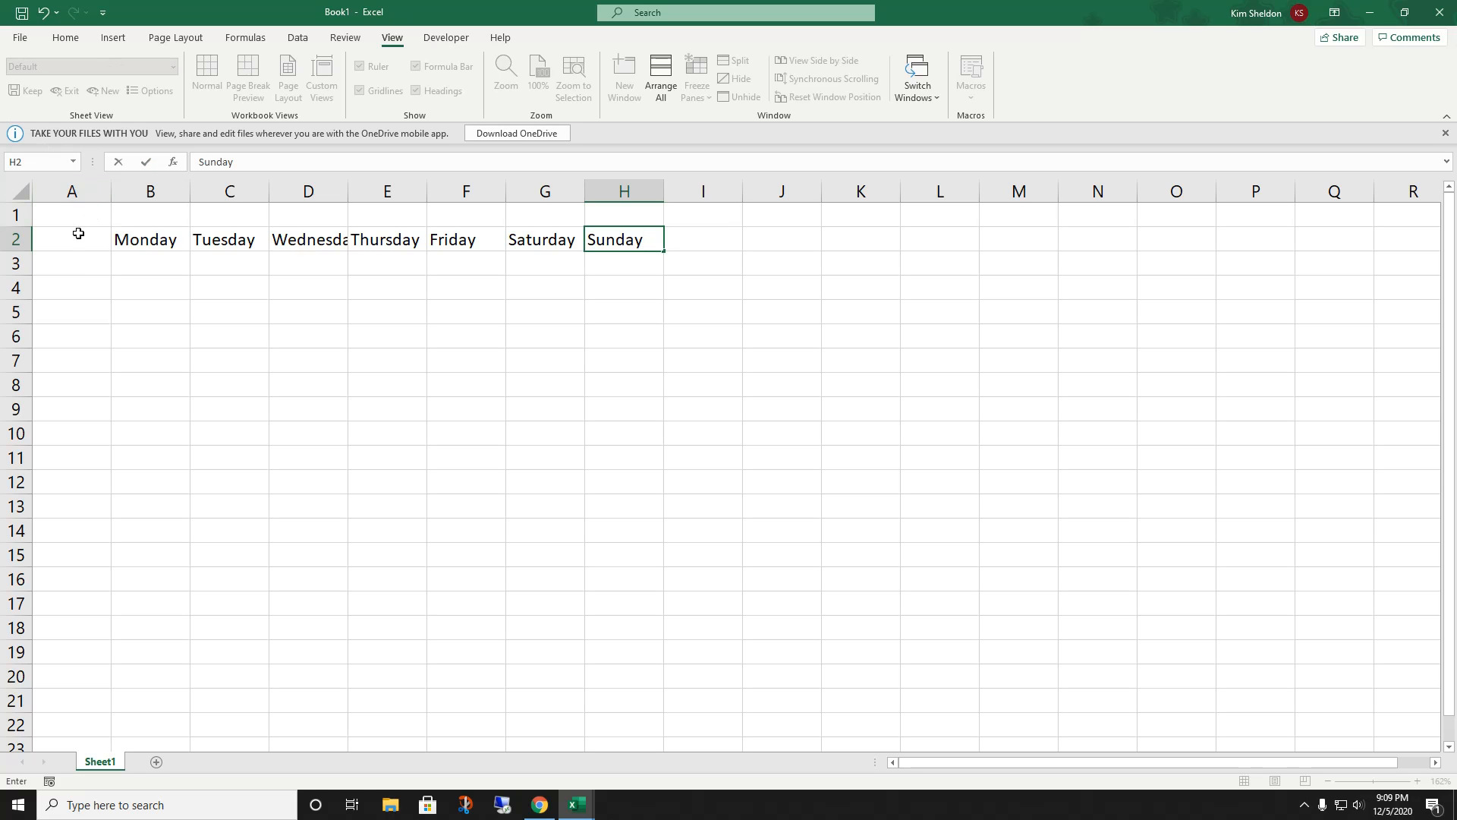
# Step: Label cell A3 as Sales and cell A5 as Expenses
pyautogui.click(82, 272)
pyautogui.write('Sales')
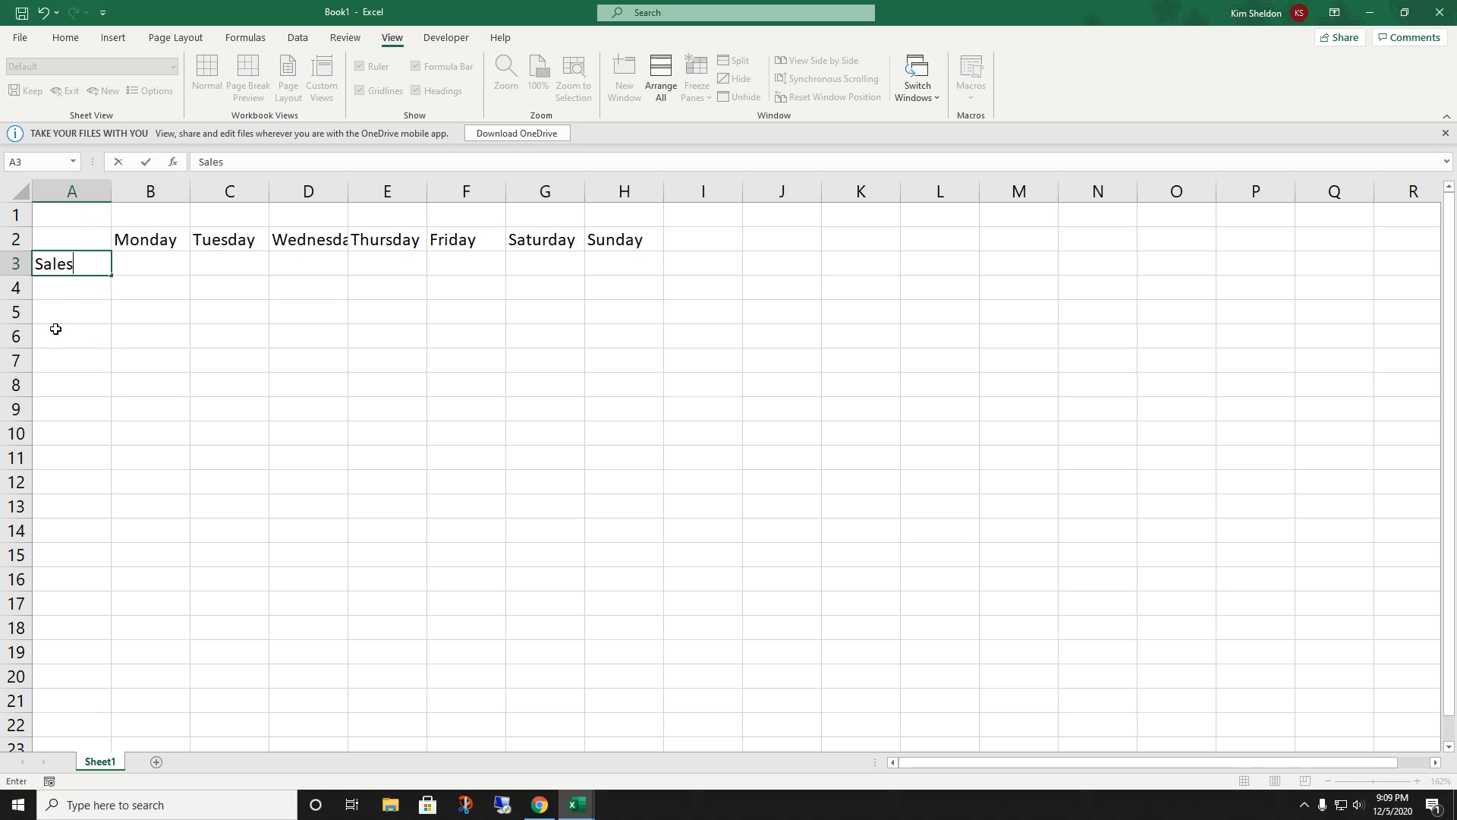
pyautogui.click(62, 305)
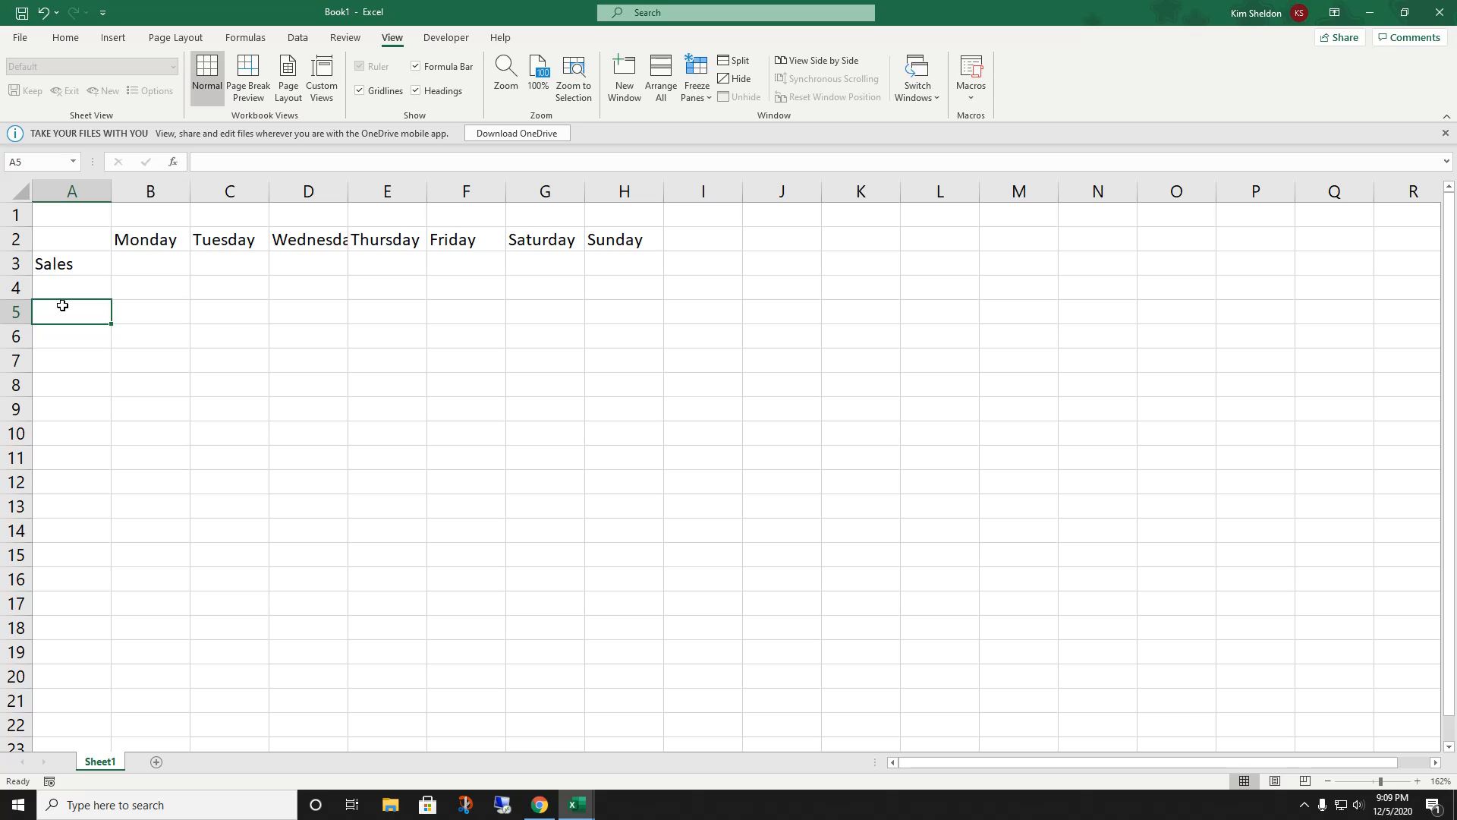
pyautogui.write('Expenses')
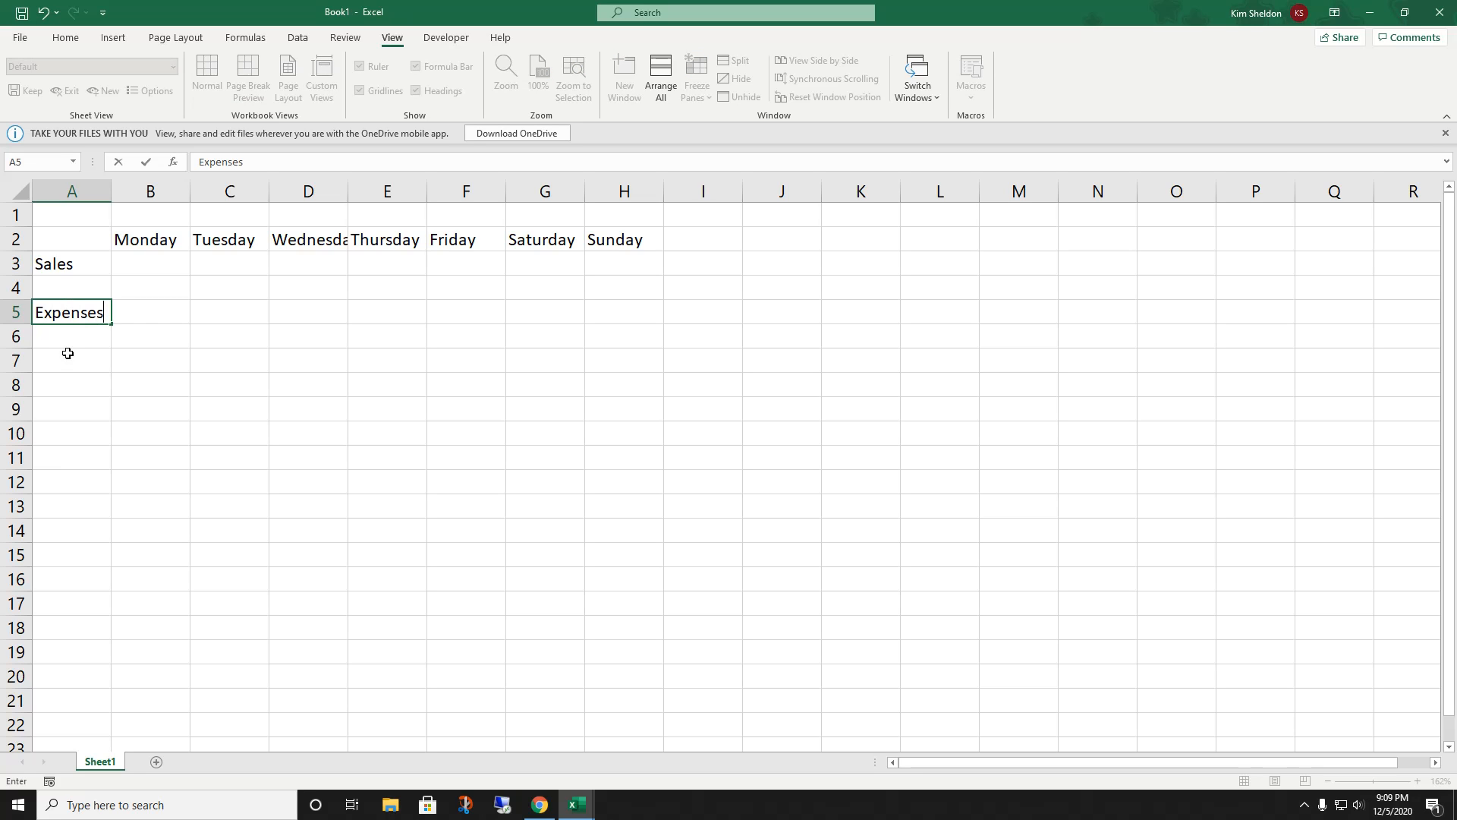
# Step: List the expense items Lemons, Sugar, Cups and Ice in cells A6 to A9
pyautogui.click(64, 341)
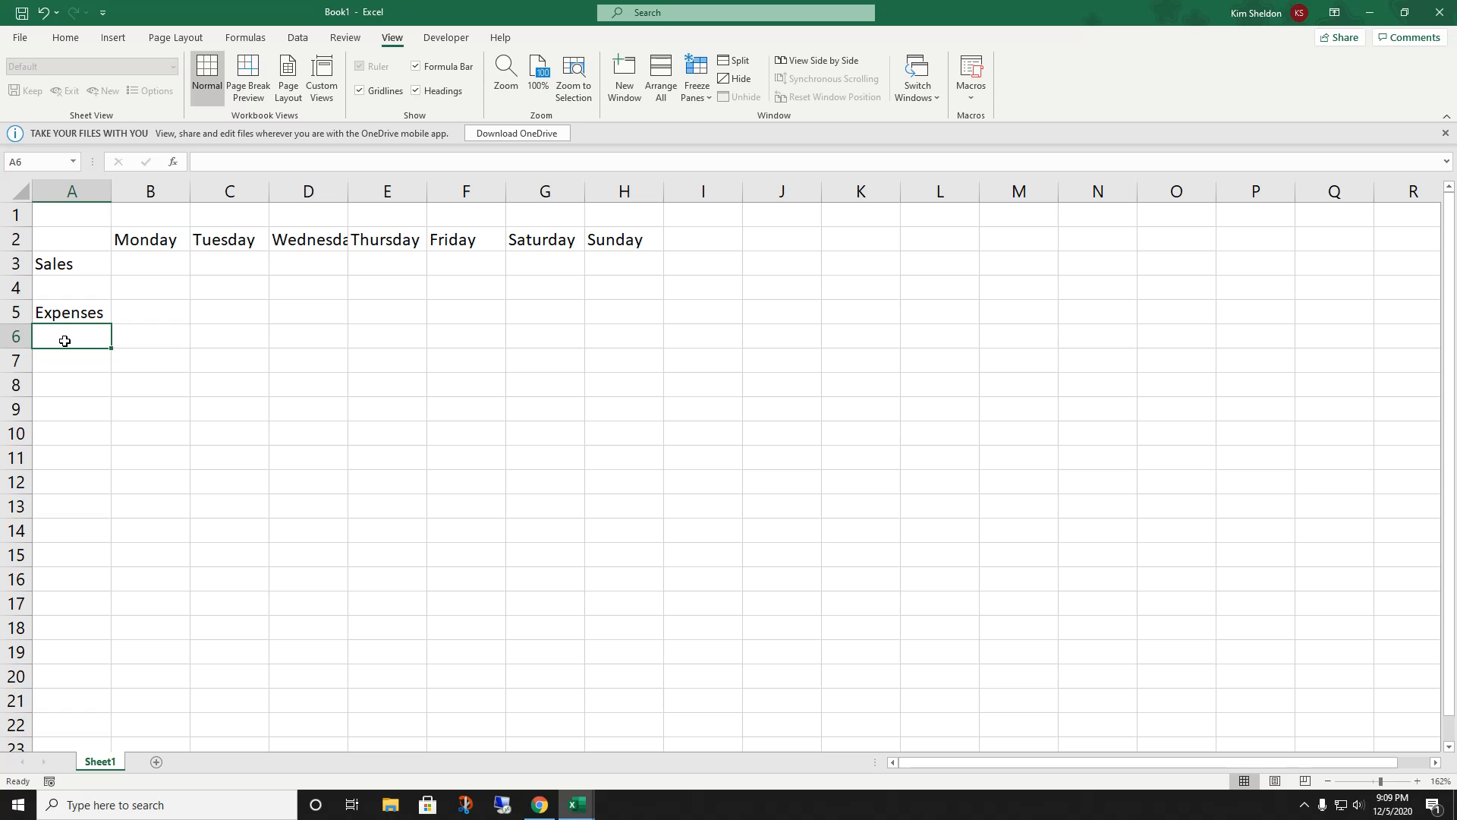
pyautogui.write('Lemons')
pyautogui.press('Return')
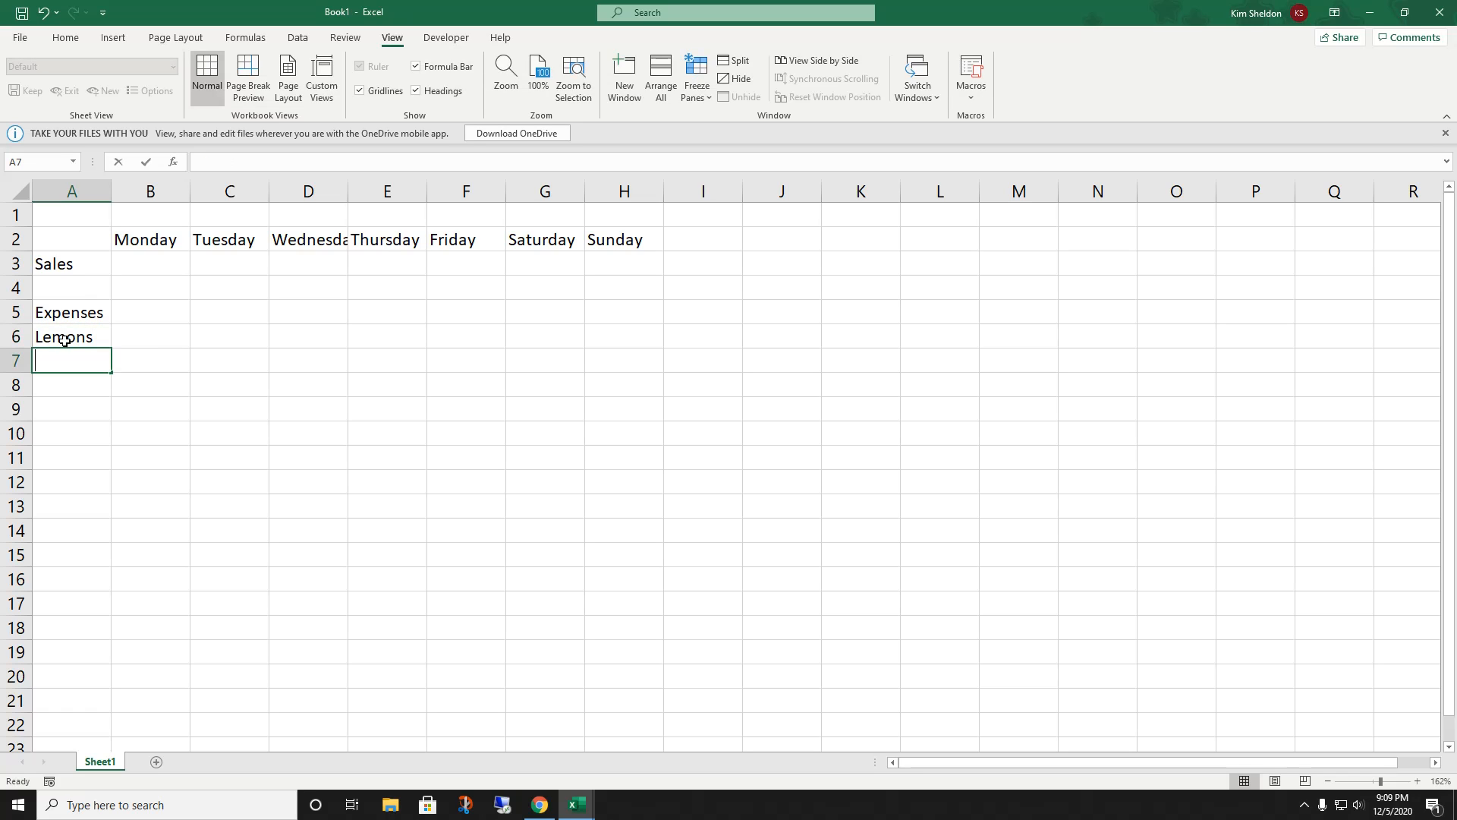
pyautogui.write('Sugar')
pyautogui.press('Return')
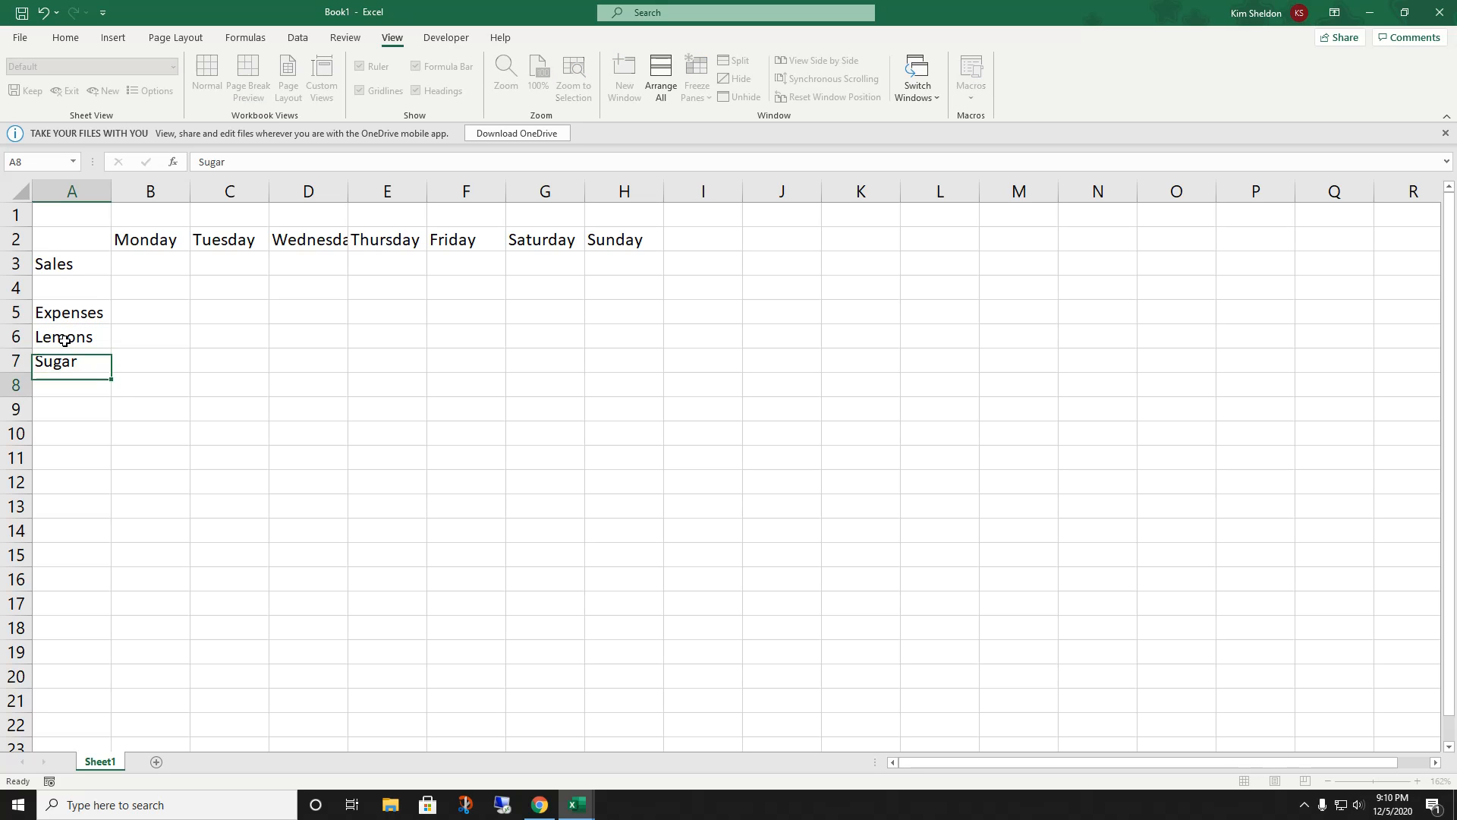
pyautogui.write('Cups')
pyautogui.press('Return')
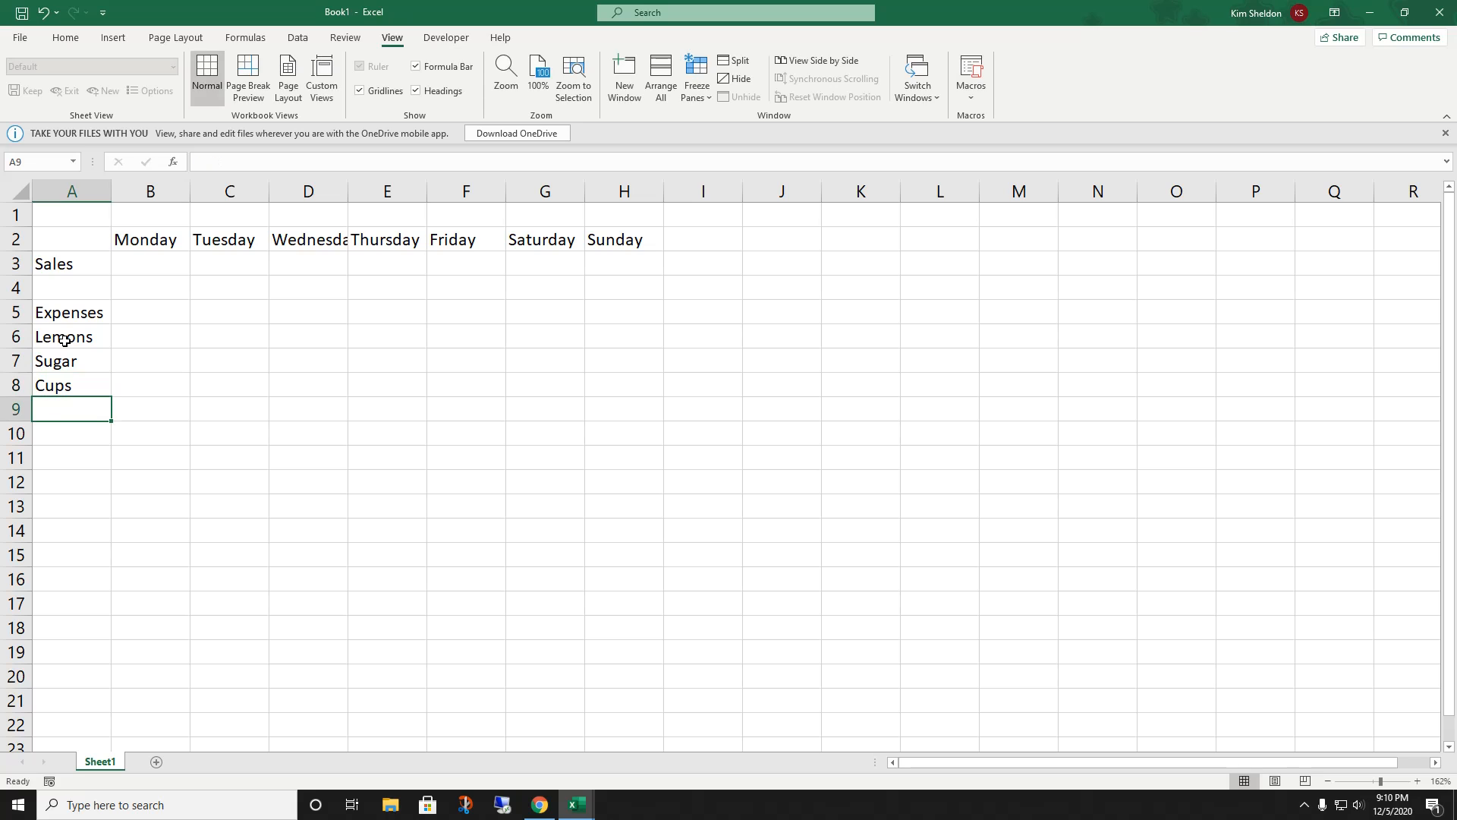
pyautogui.write('I')
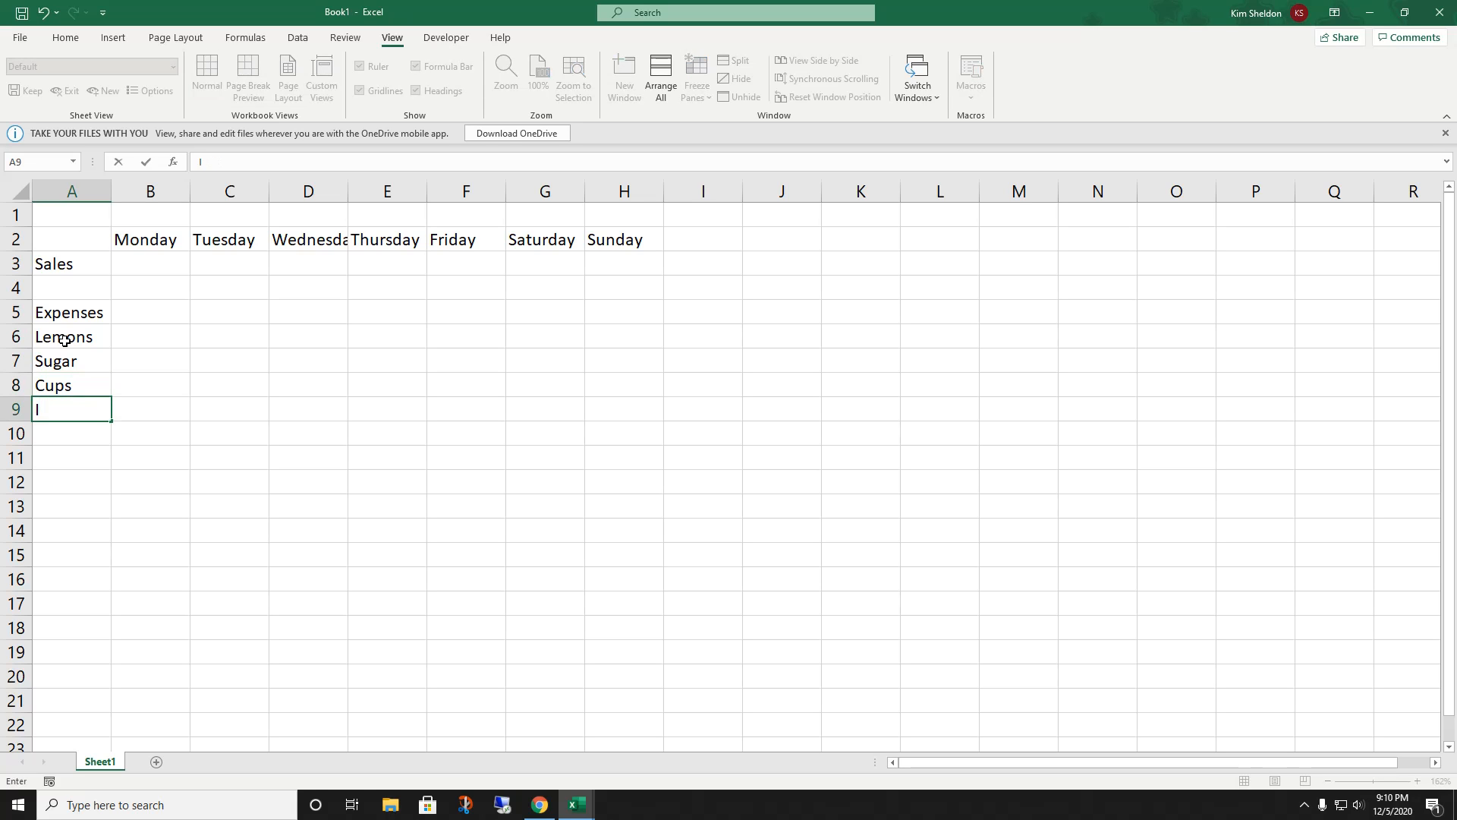
pyautogui.write('ce')
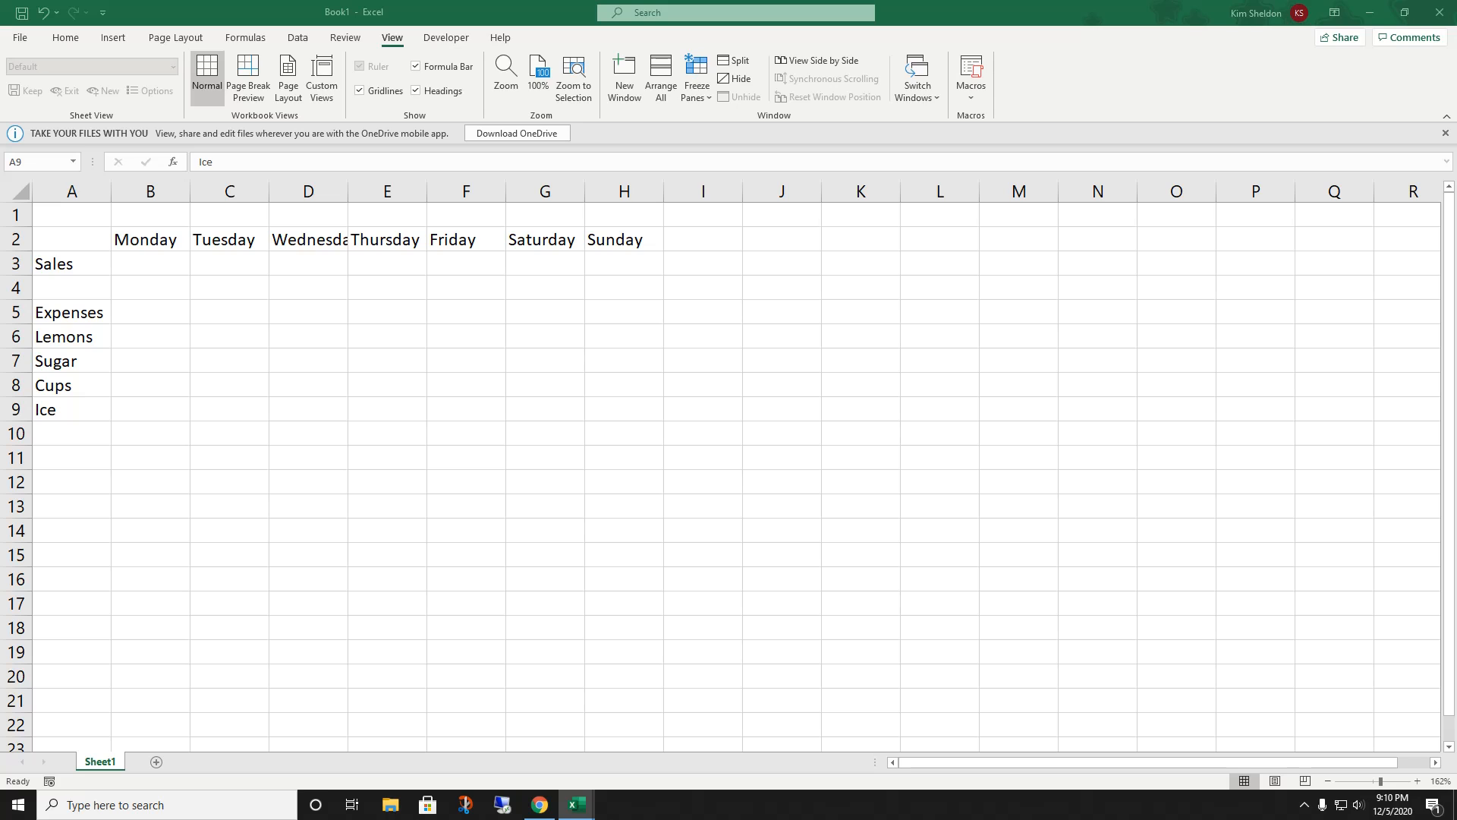
# Step: Copy the prepared daily sales amounts and paste them into the Sales row, starting at B3
pyautogui.hotkey('ctrl', 'c')
pyautogui.click(161, 267)
pyautogui.rightClick(163, 265)
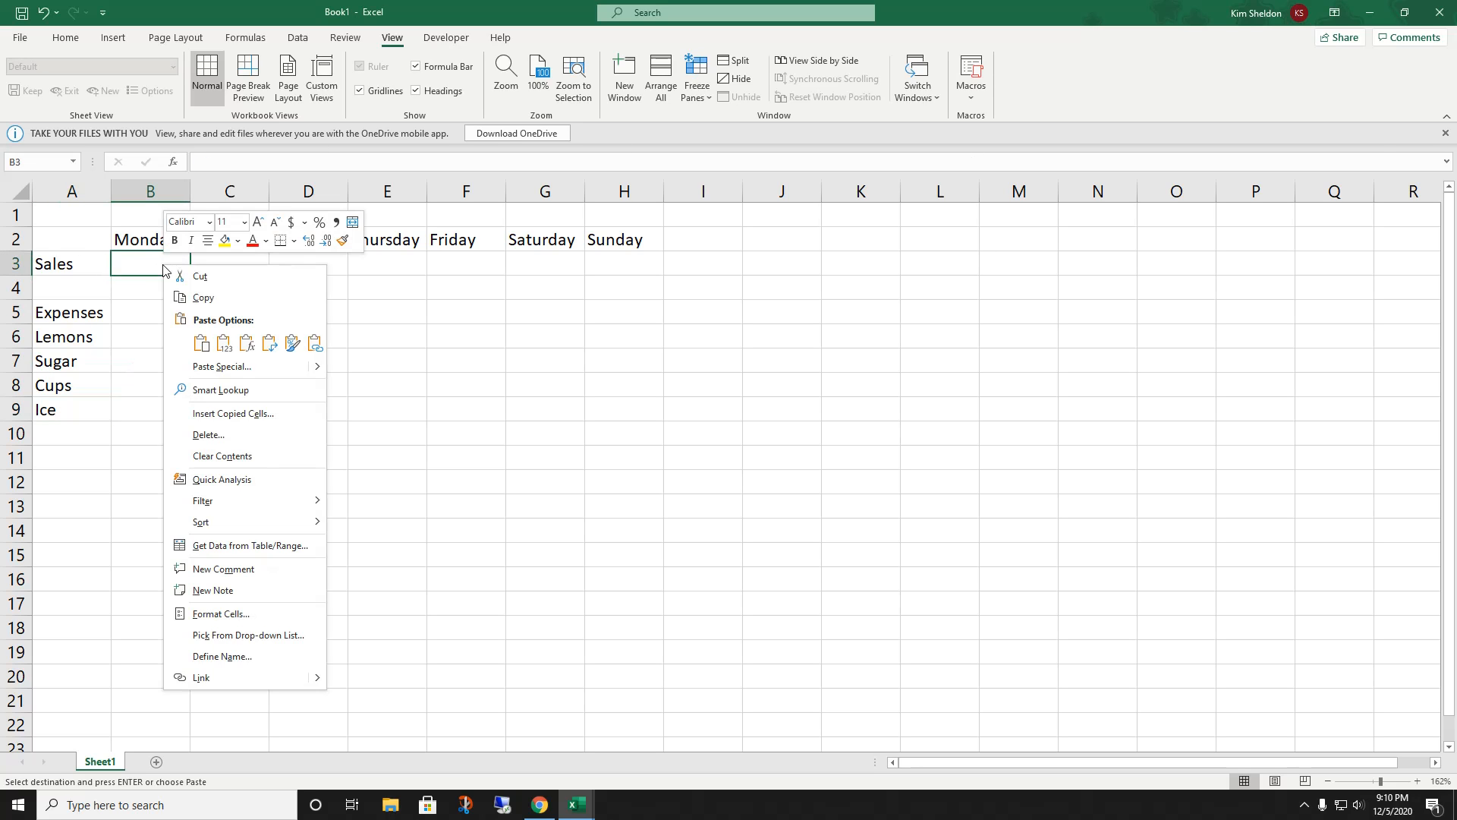
pyautogui.click(201, 343)
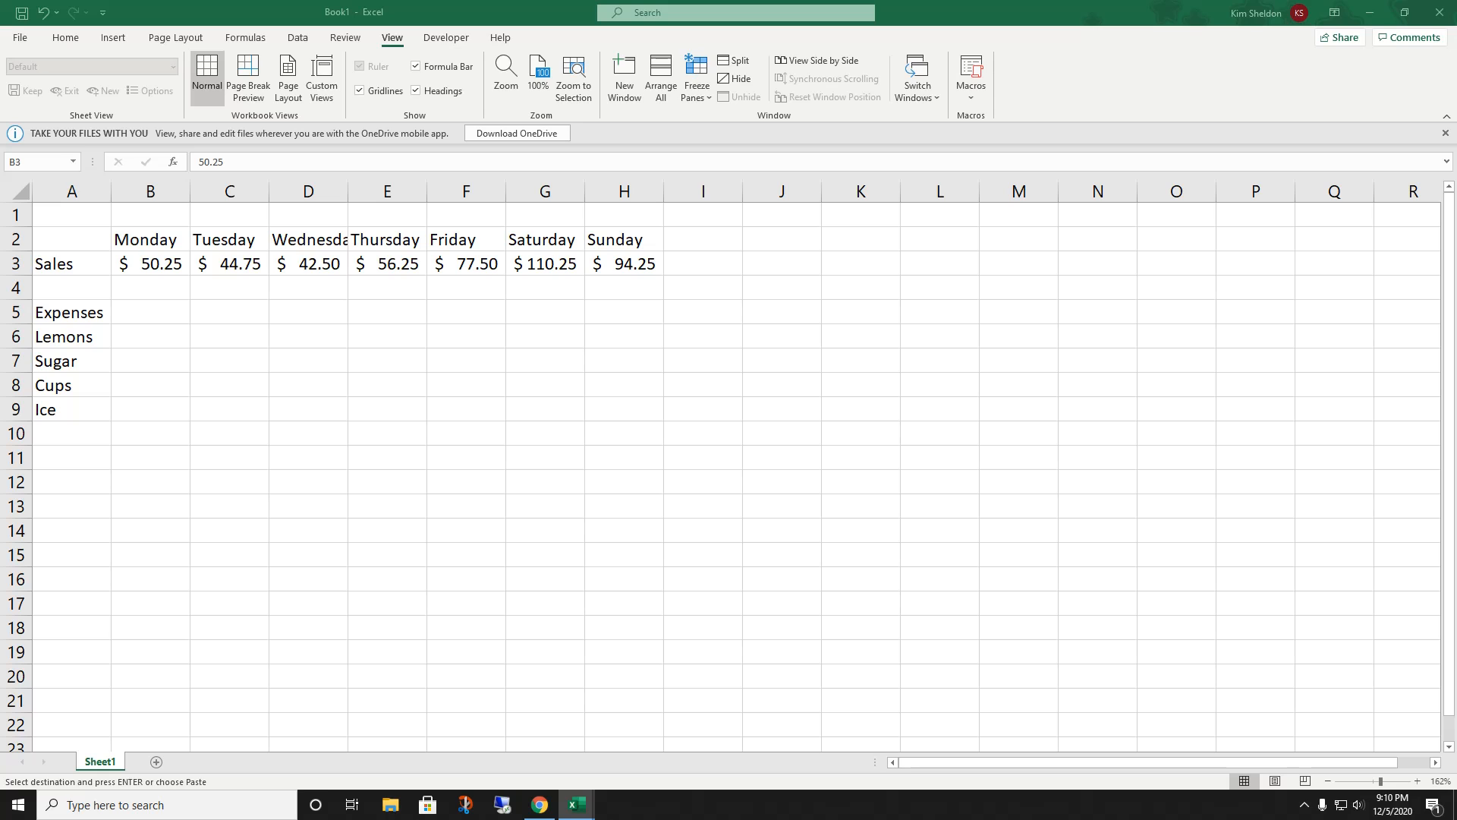
# Step: Paste the copied expense amounts at B5 and move the block down one row to B6:H9
pyautogui.click(148, 316)
pyautogui.click(148, 316)
pyautogui.rightClick(148, 316)
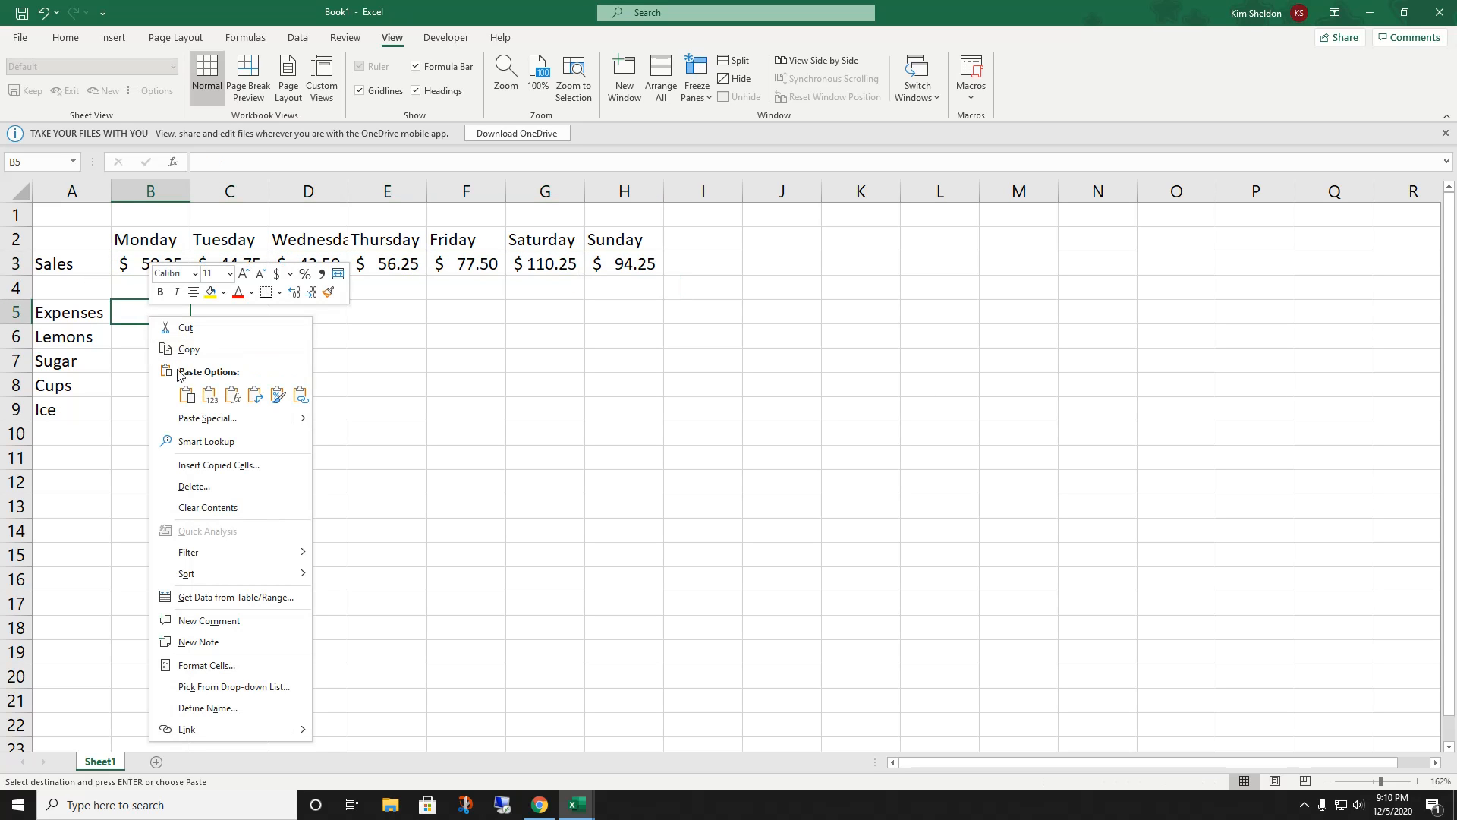
pyautogui.click(185, 395)
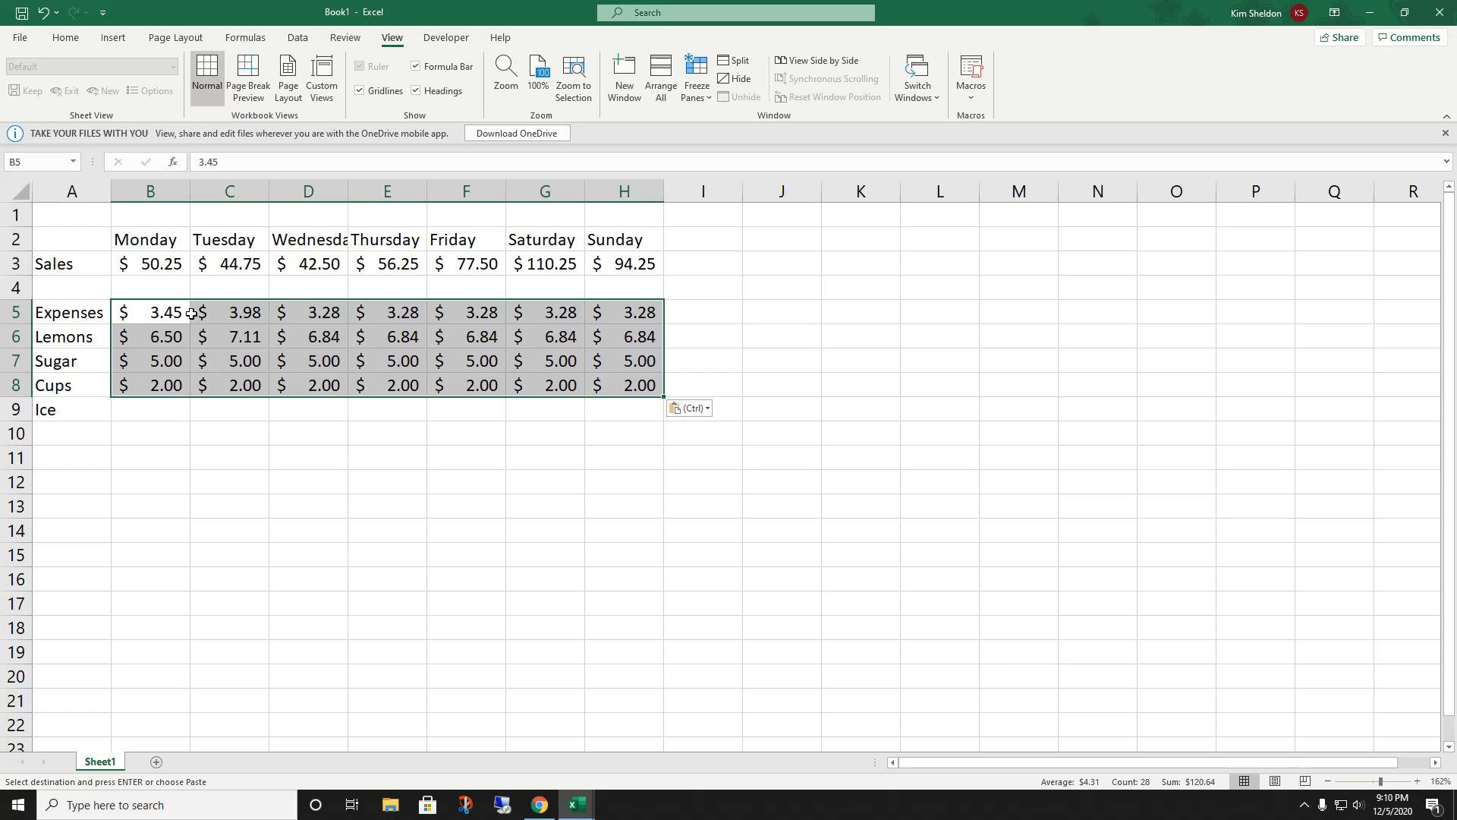
pyautogui.moveTo(185, 300); pyautogui.dragTo(187, 326)
pyautogui.click(438, 455)
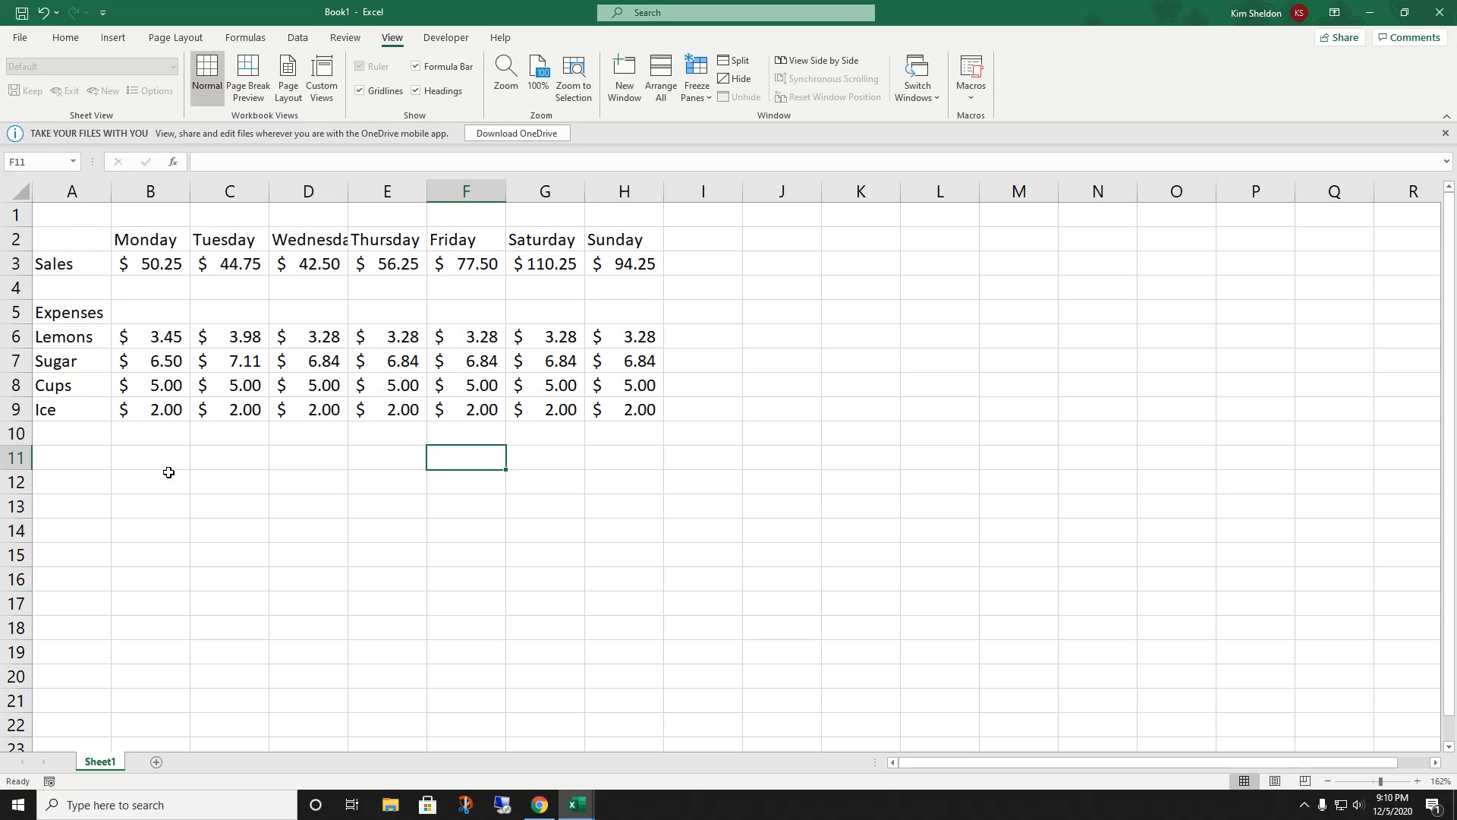
# Step: Enter Total Expenses in cell A10 and autofit column A to the label
pyautogui.click(59, 437)
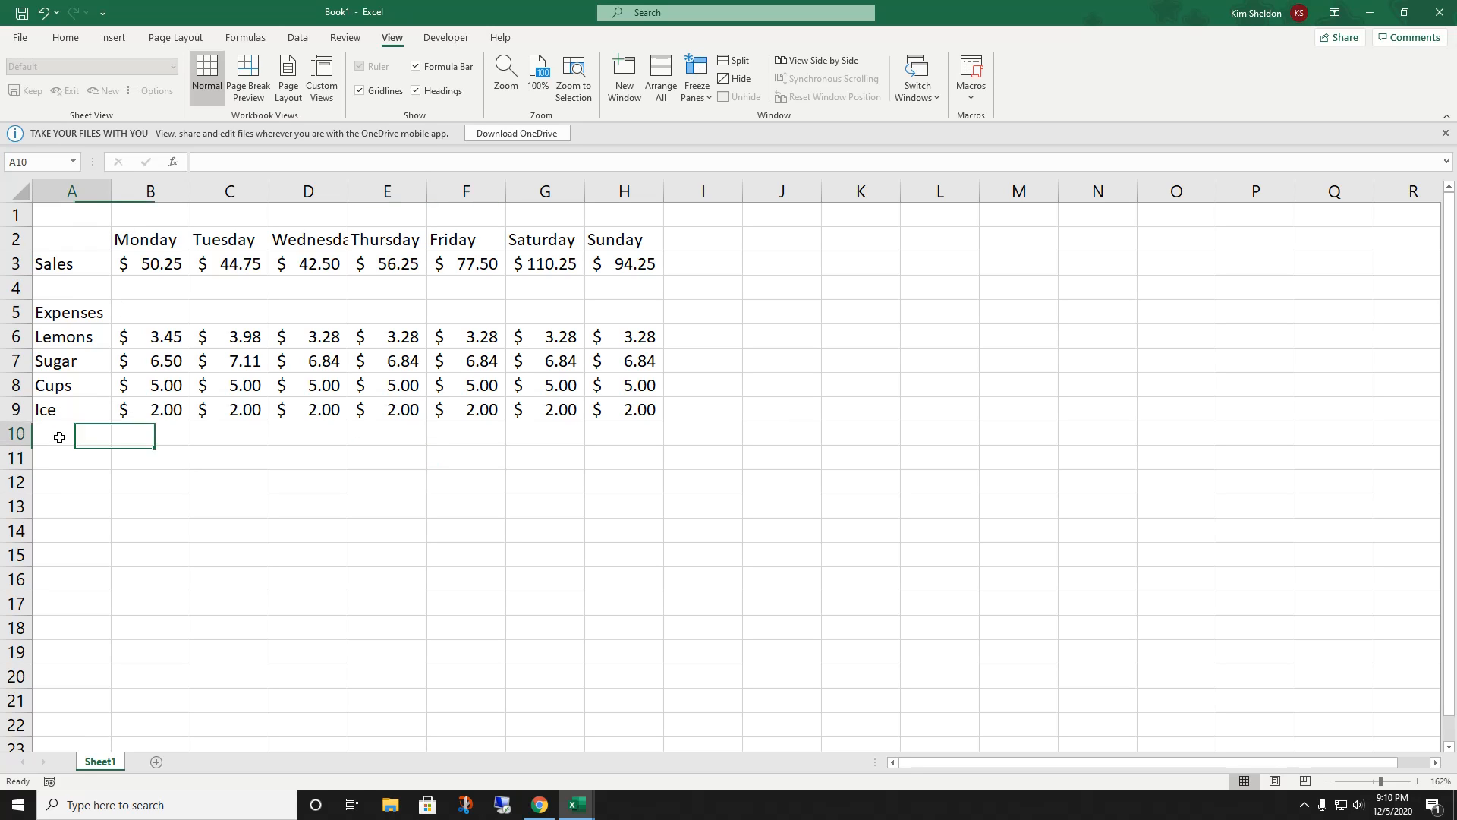
pyautogui.write('Tota')
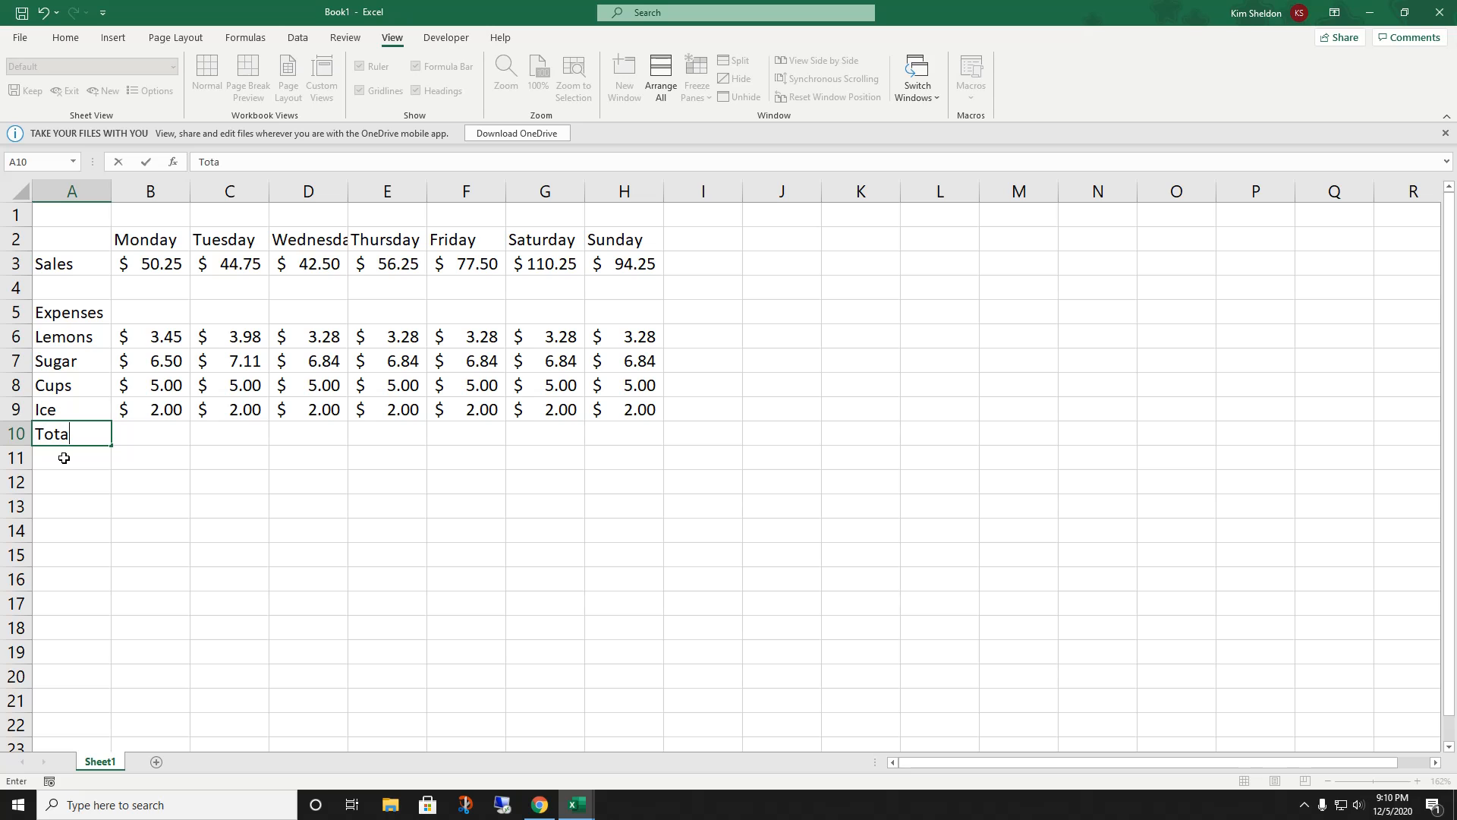
pyautogui.write('l Expenses')
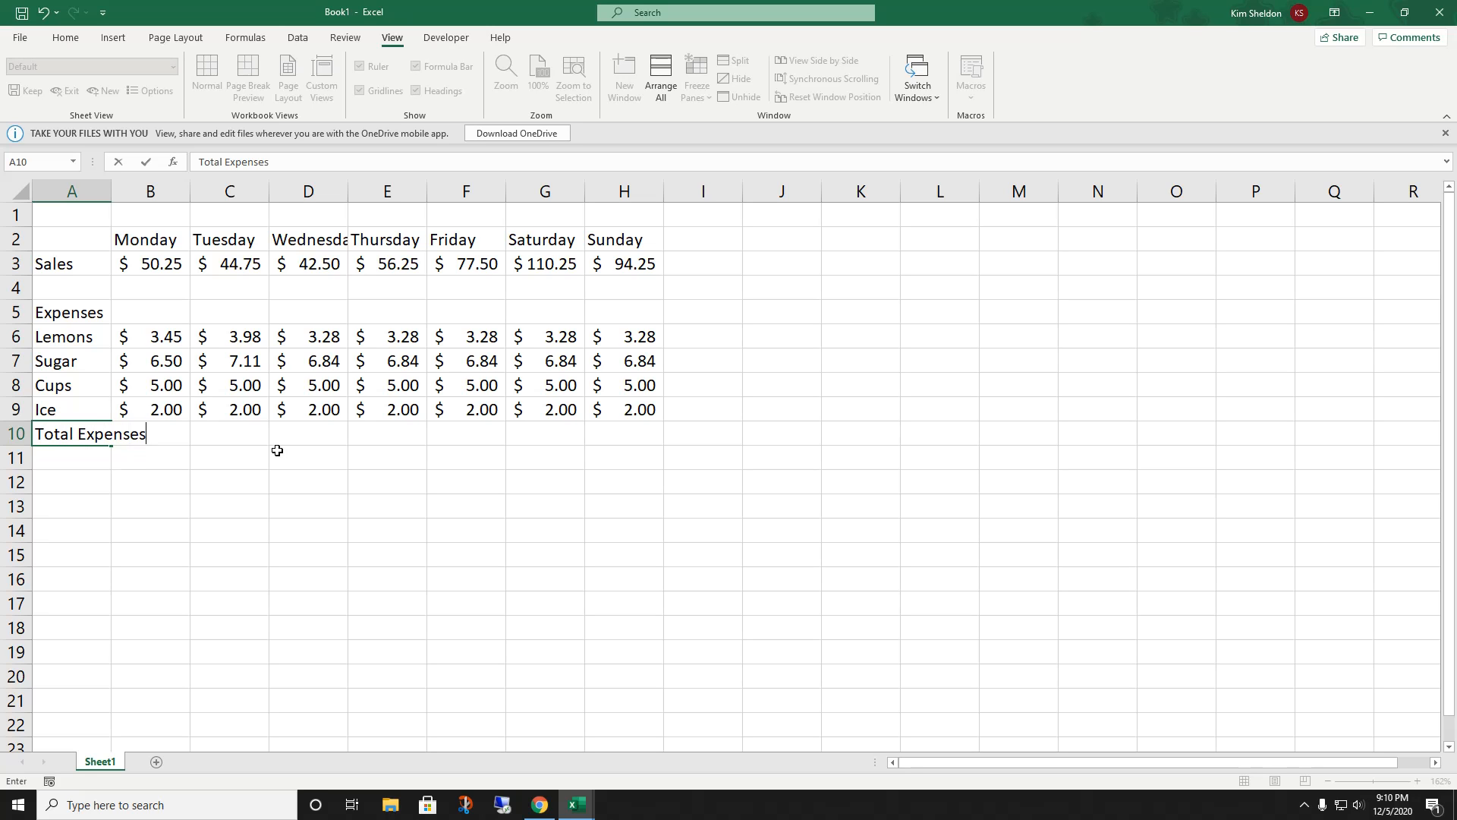
pyautogui.click(277, 450)
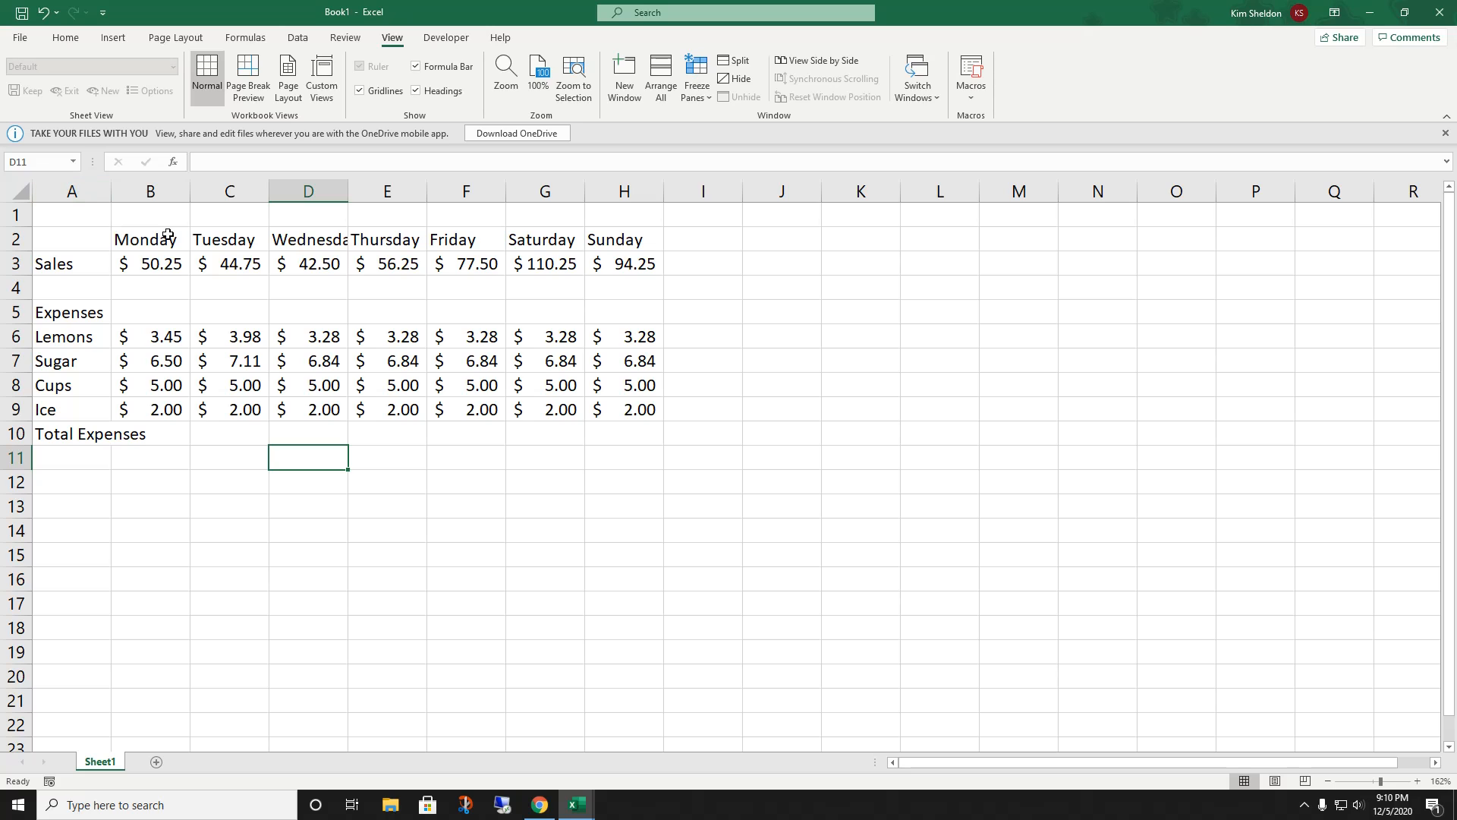
pyautogui.doubleClick(110, 191)
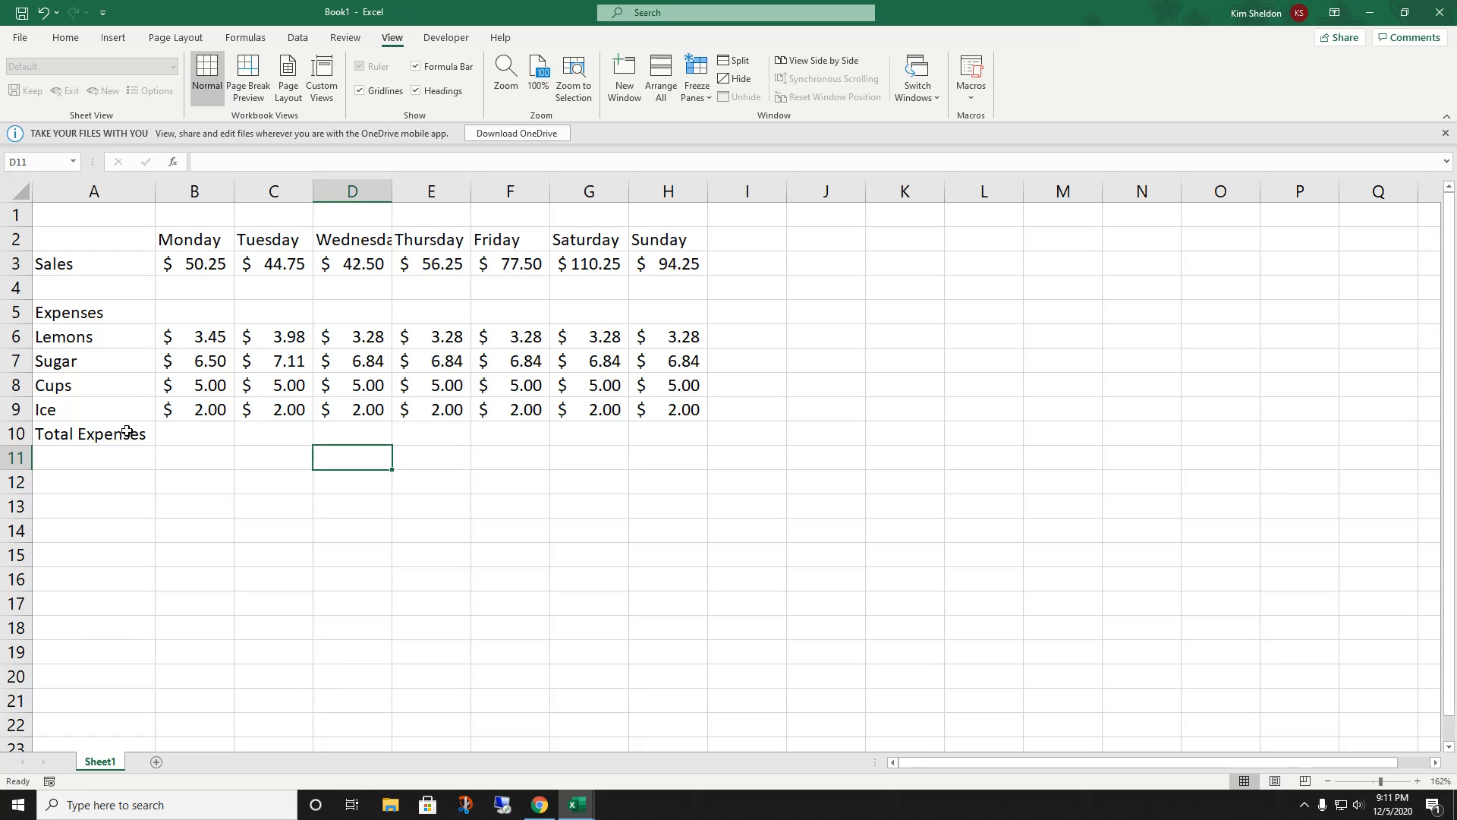
pyautogui.click(123, 284)
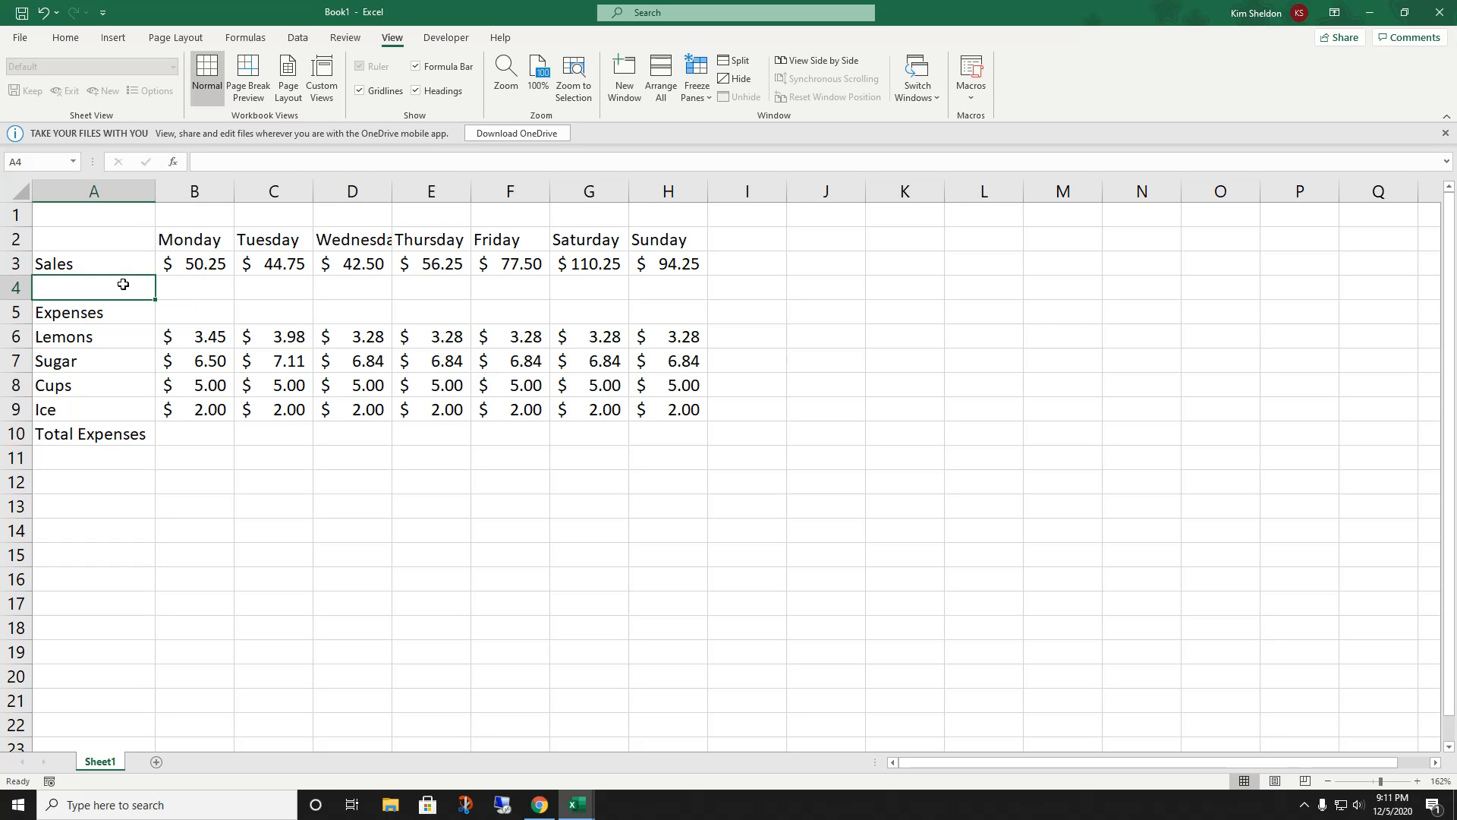
pyautogui.press('Right')
pyautogui.press('Right')
pyautogui.press('Right')
pyautogui.press('Right')
pyautogui.press('Right')
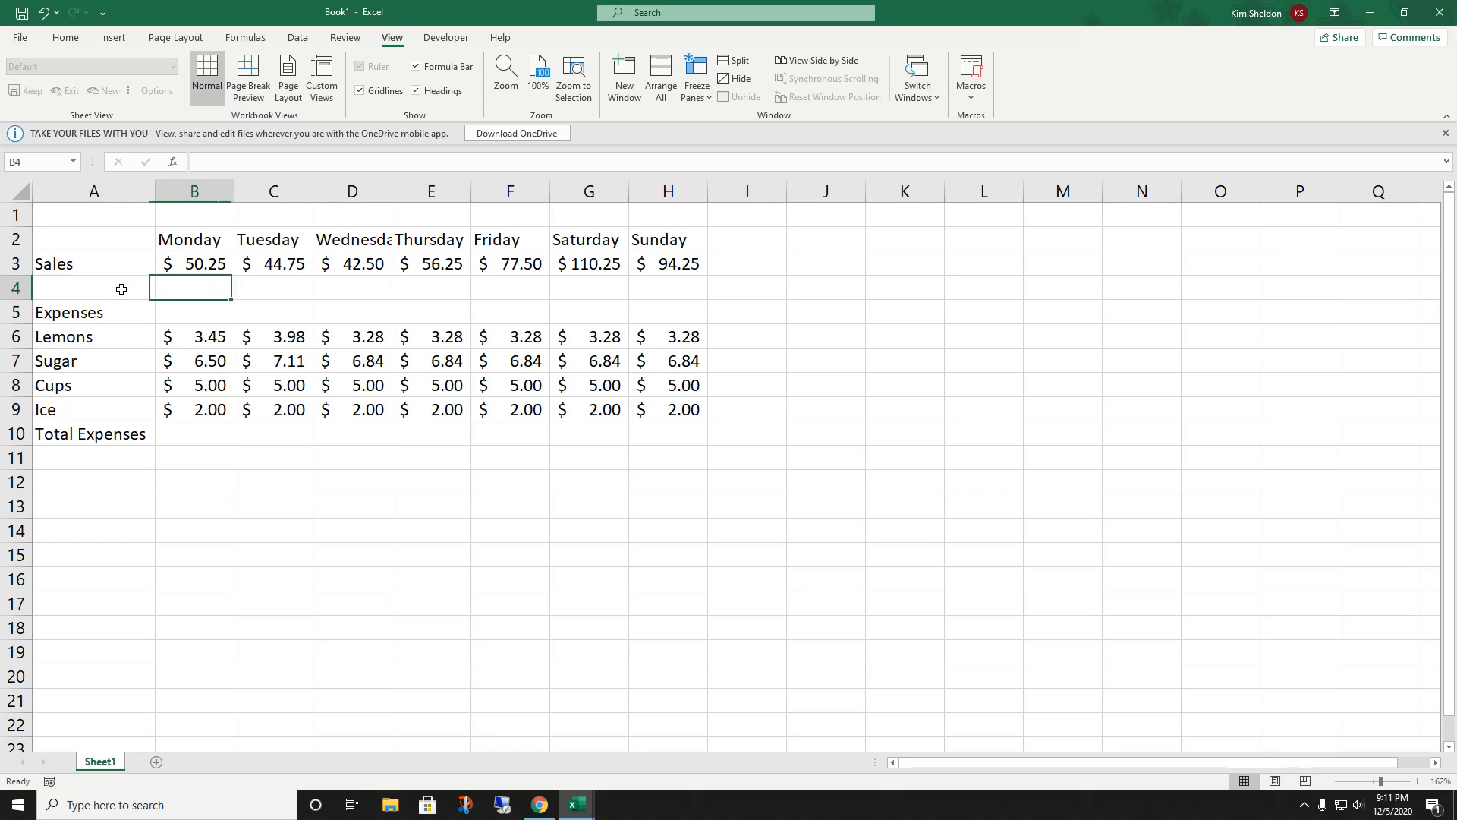
pyautogui.press('Down')
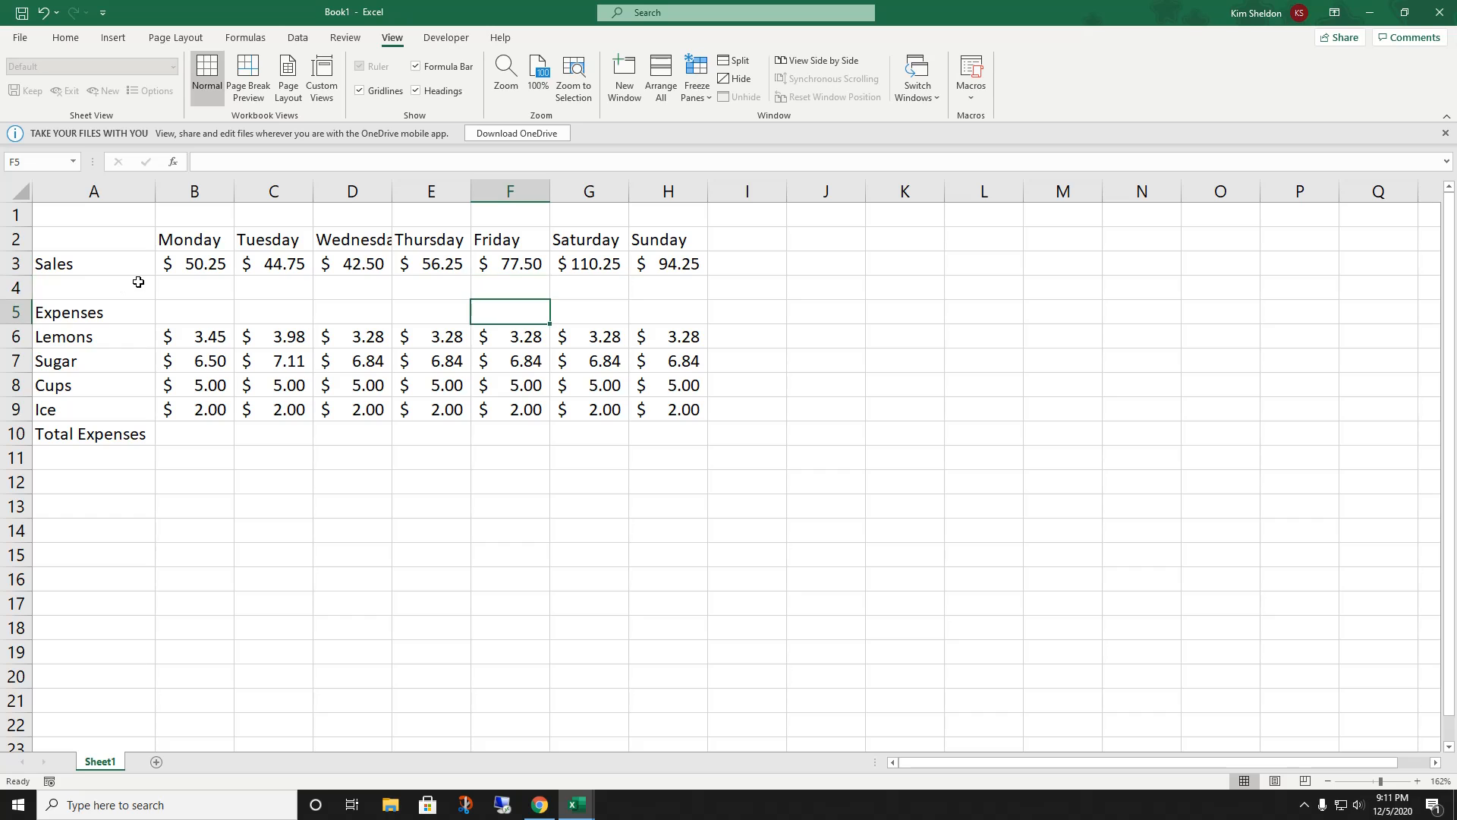
pyautogui.press('Left')
pyautogui.press('Left')
pyautogui.press('Left')
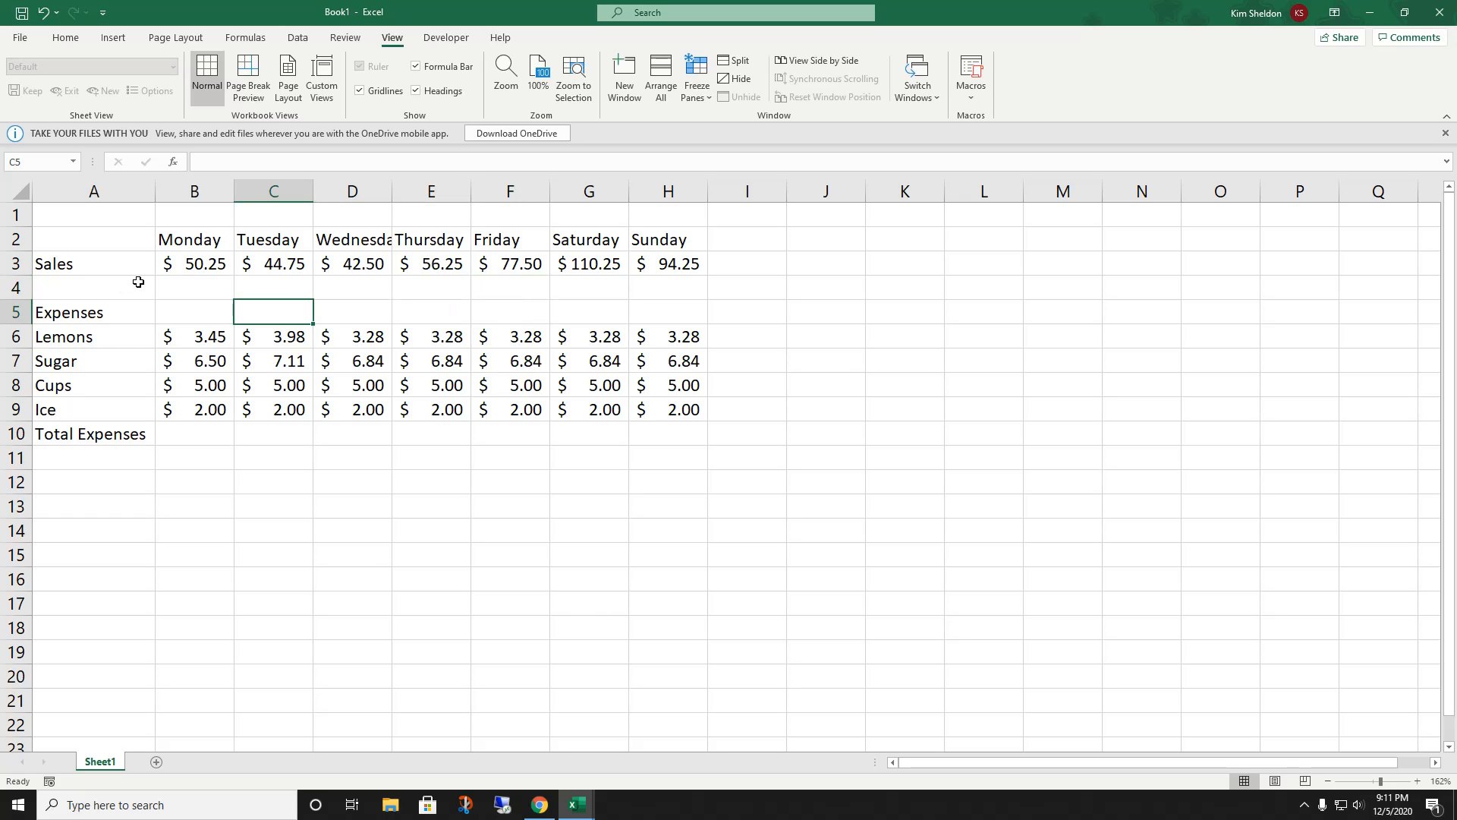
pyautogui.click(189, 455)
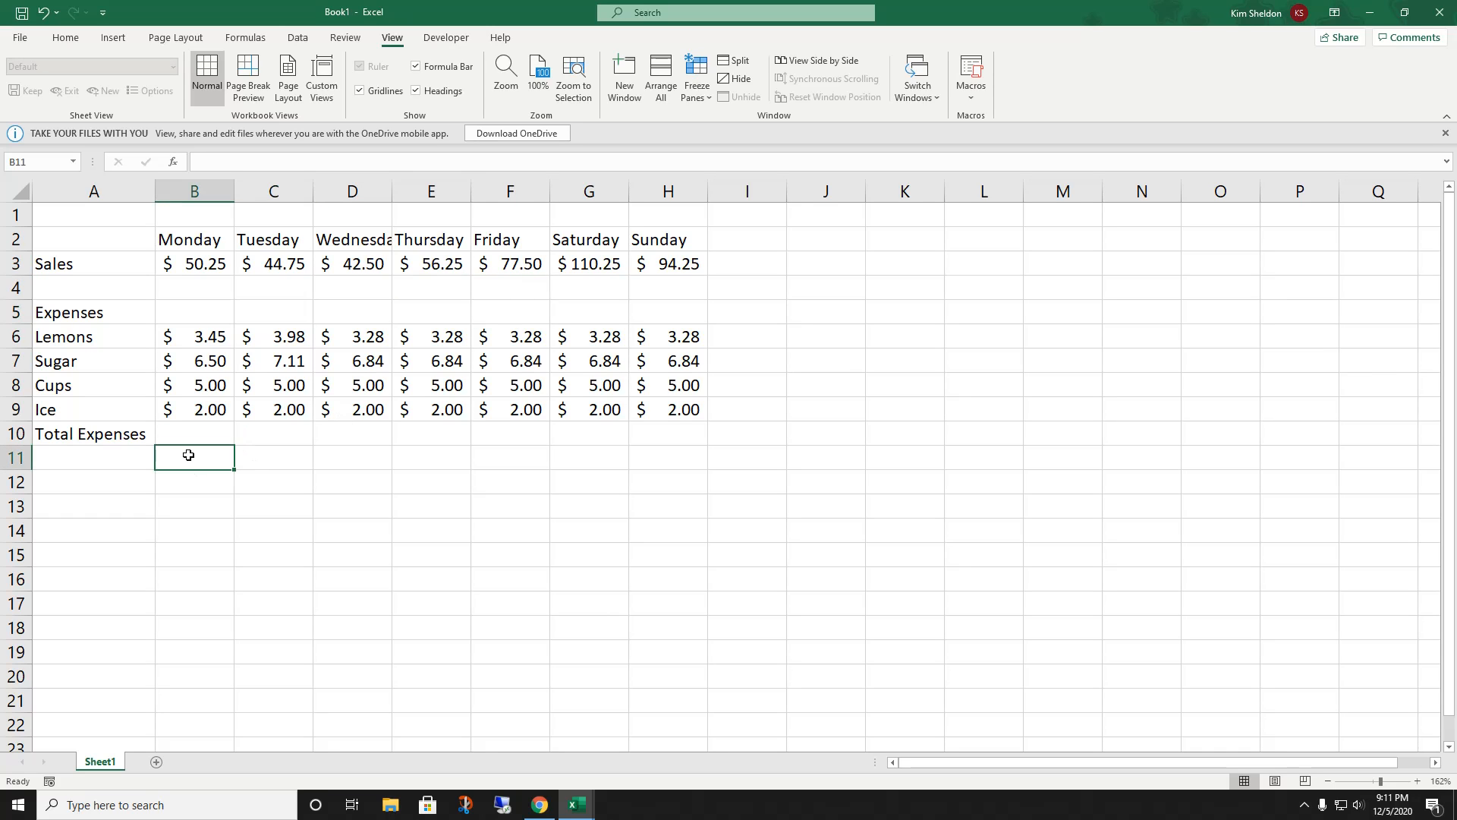
pyautogui.press('Down')
pyautogui.press('Down')
pyautogui.press('Down')
pyautogui.press('Down')
pyautogui.press('Down')
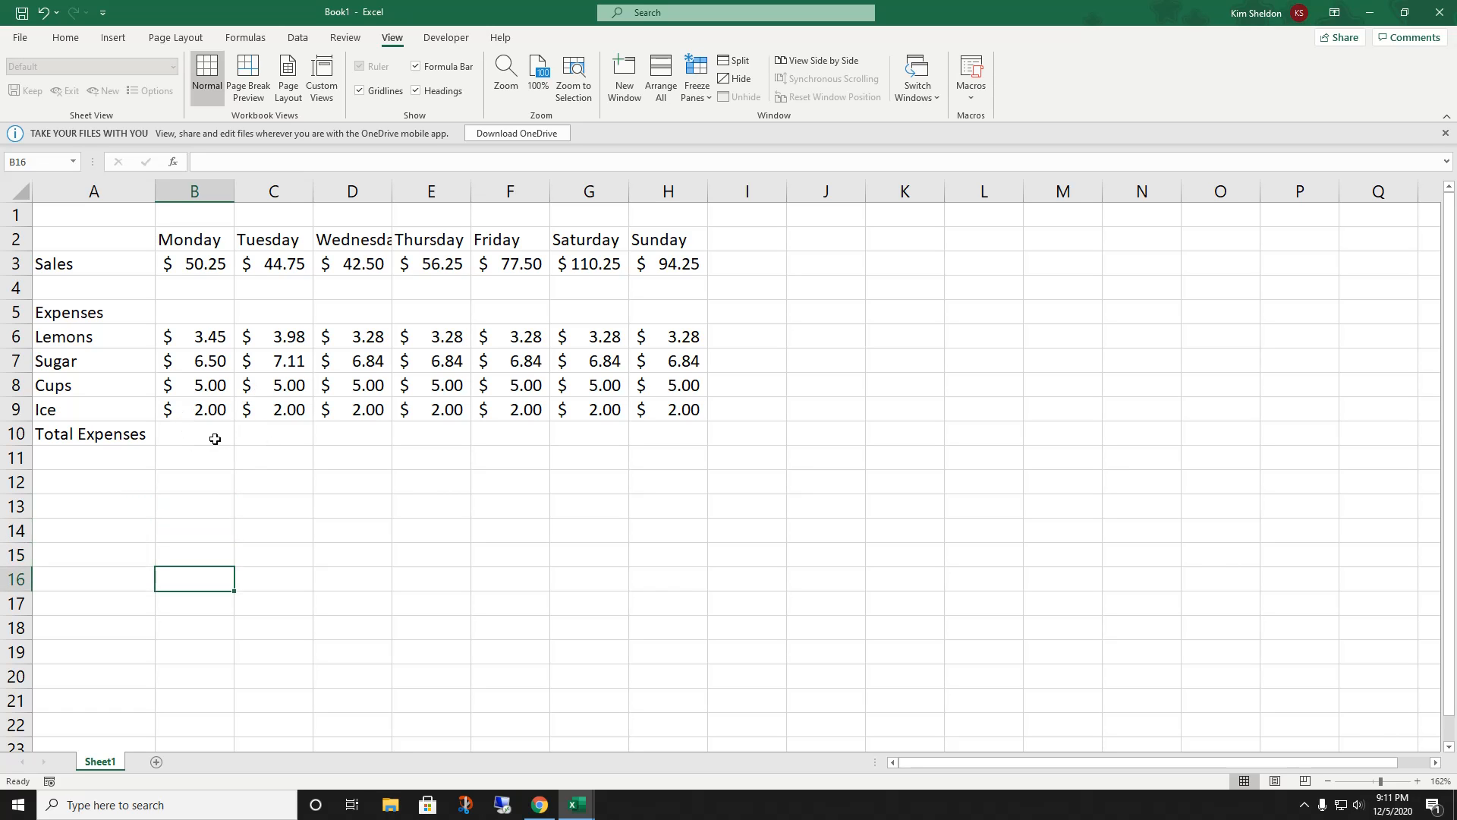
pyautogui.click(213, 438)
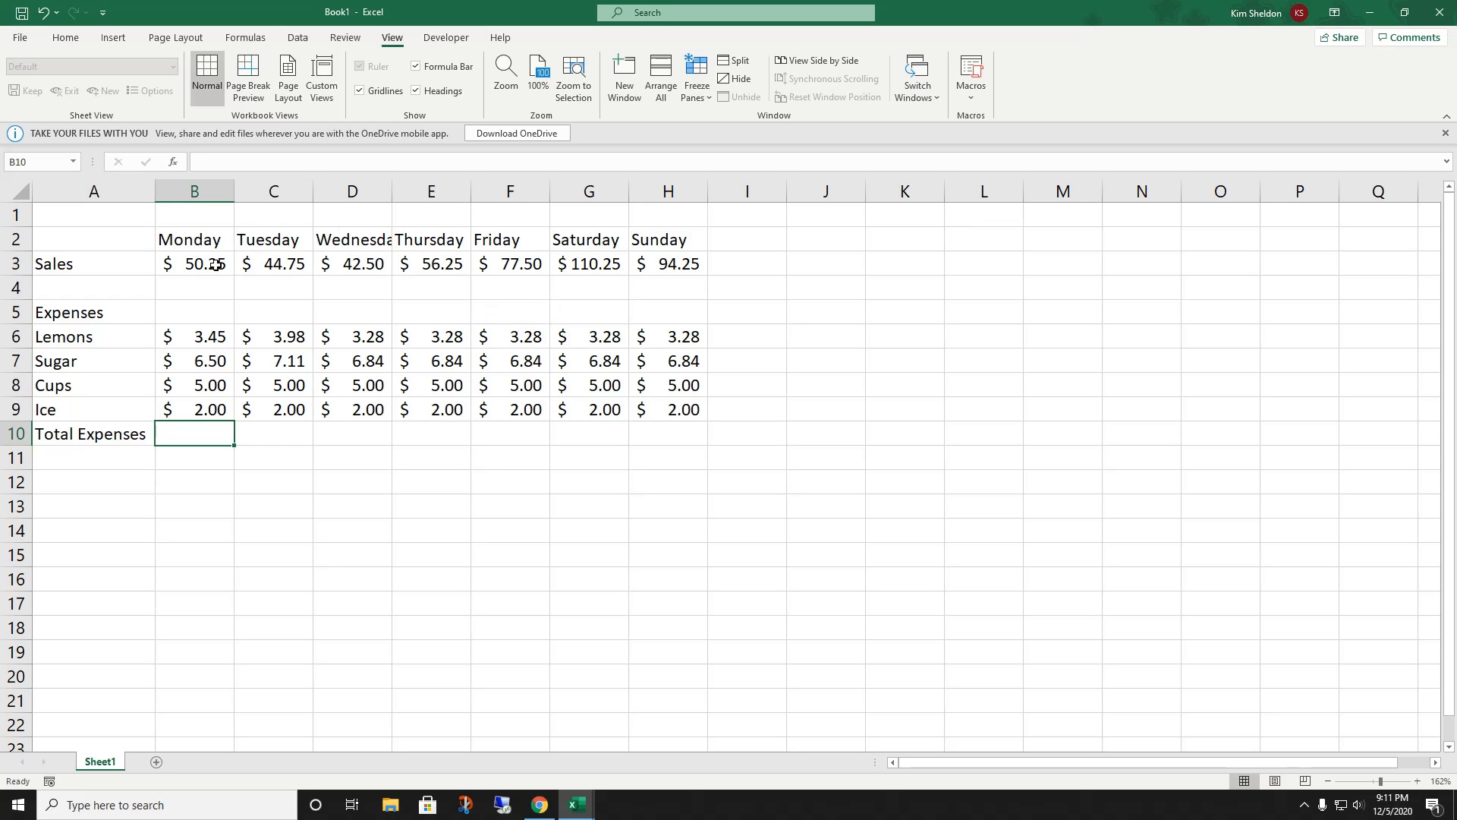
# Step: Autofit column D to the Wednesday heading and fill the Sales cell A3 with light green
pyautogui.doubleClick(390, 185)
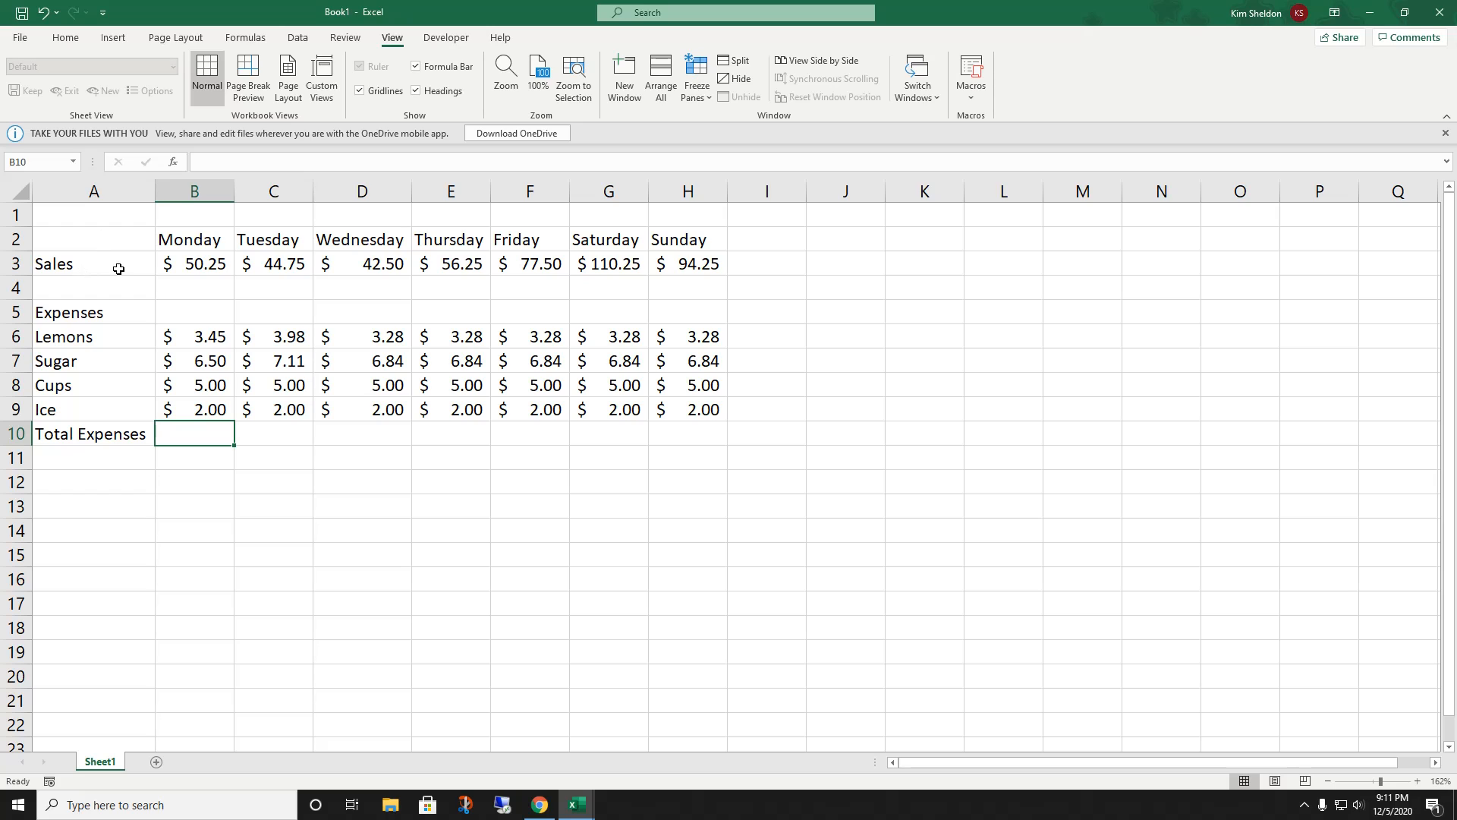
pyautogui.click(77, 262)
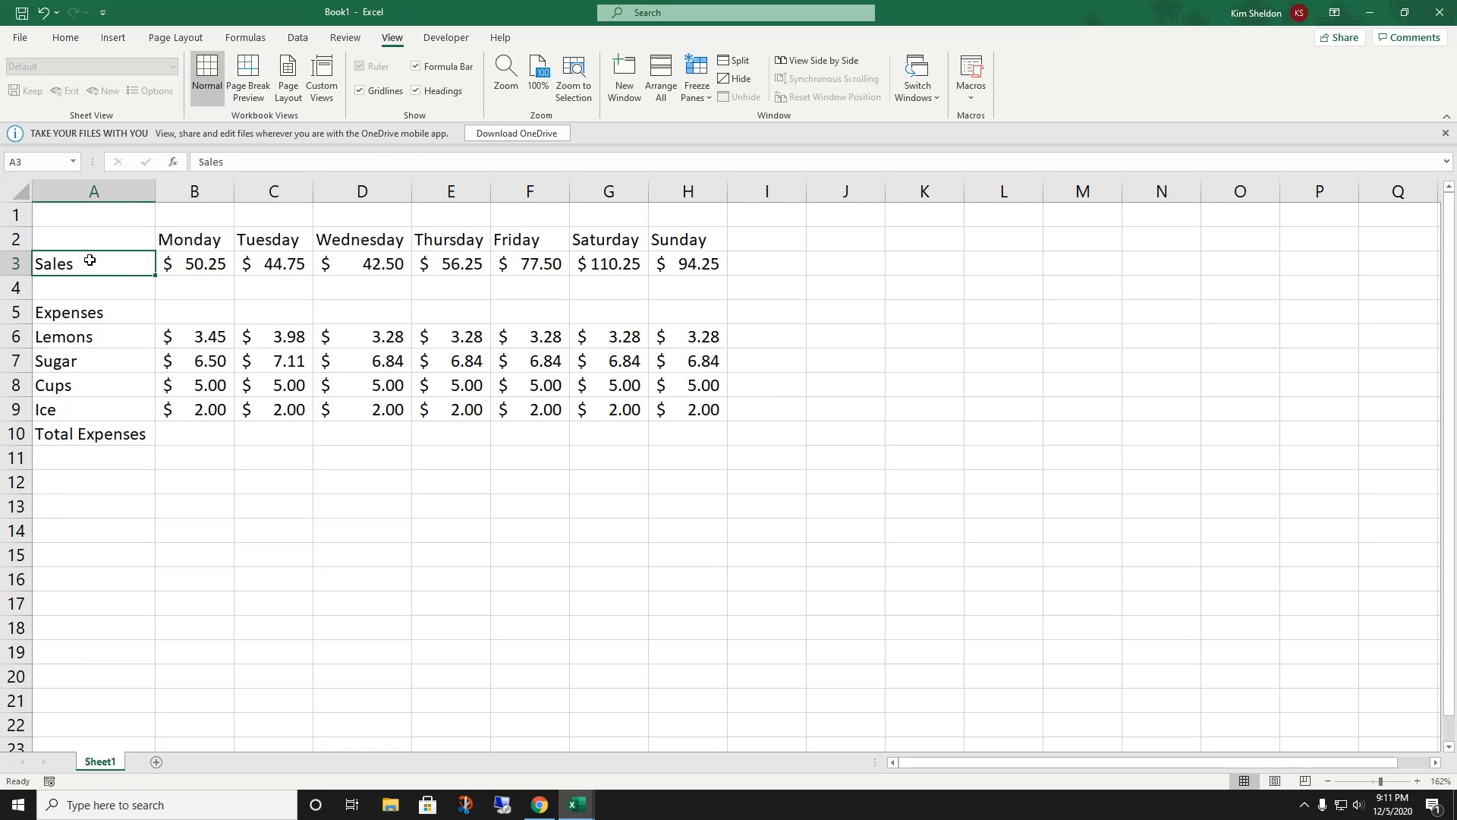
pyautogui.click(66, 37)
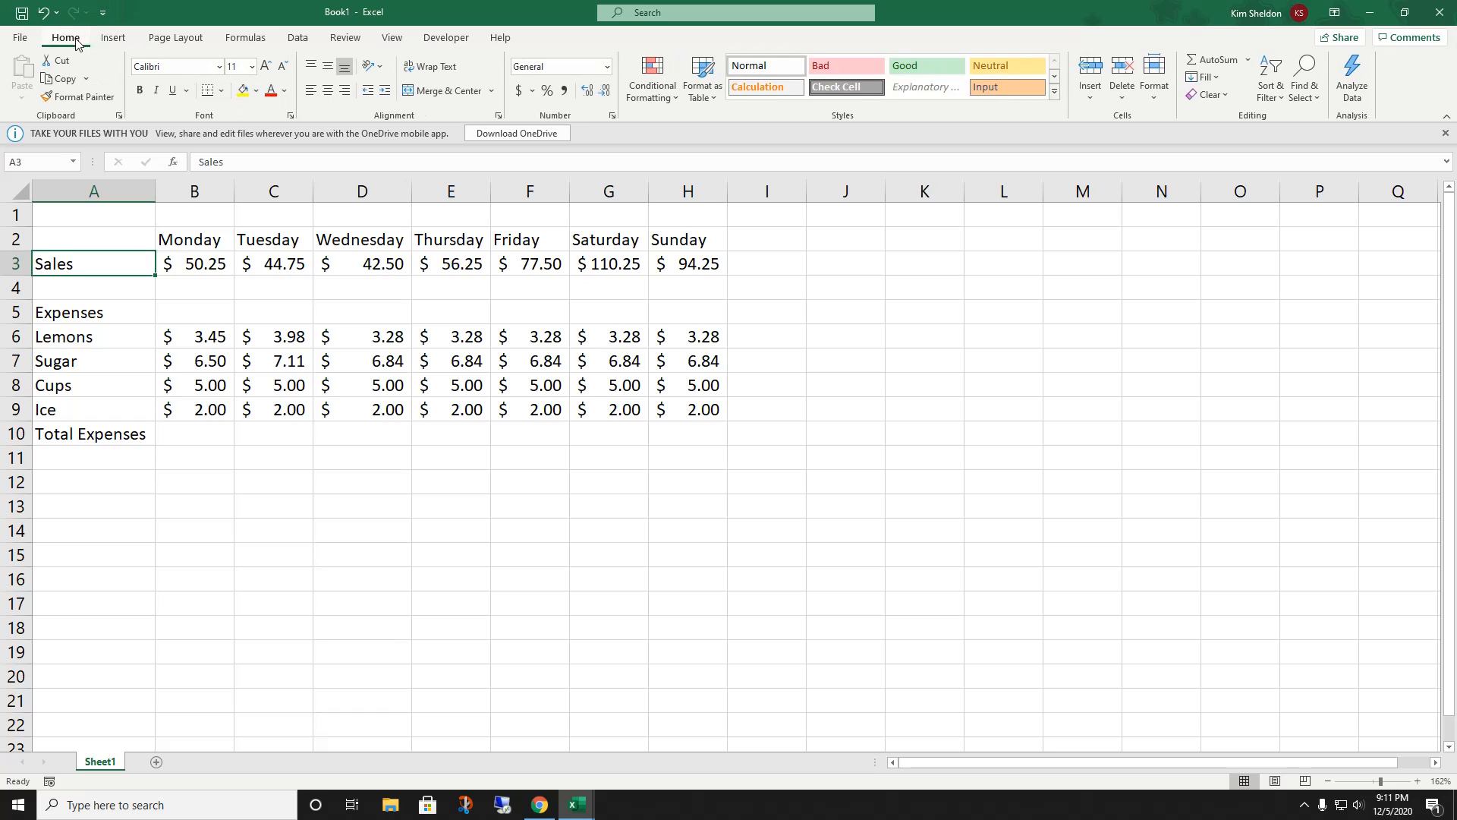
pyautogui.click(256, 90)
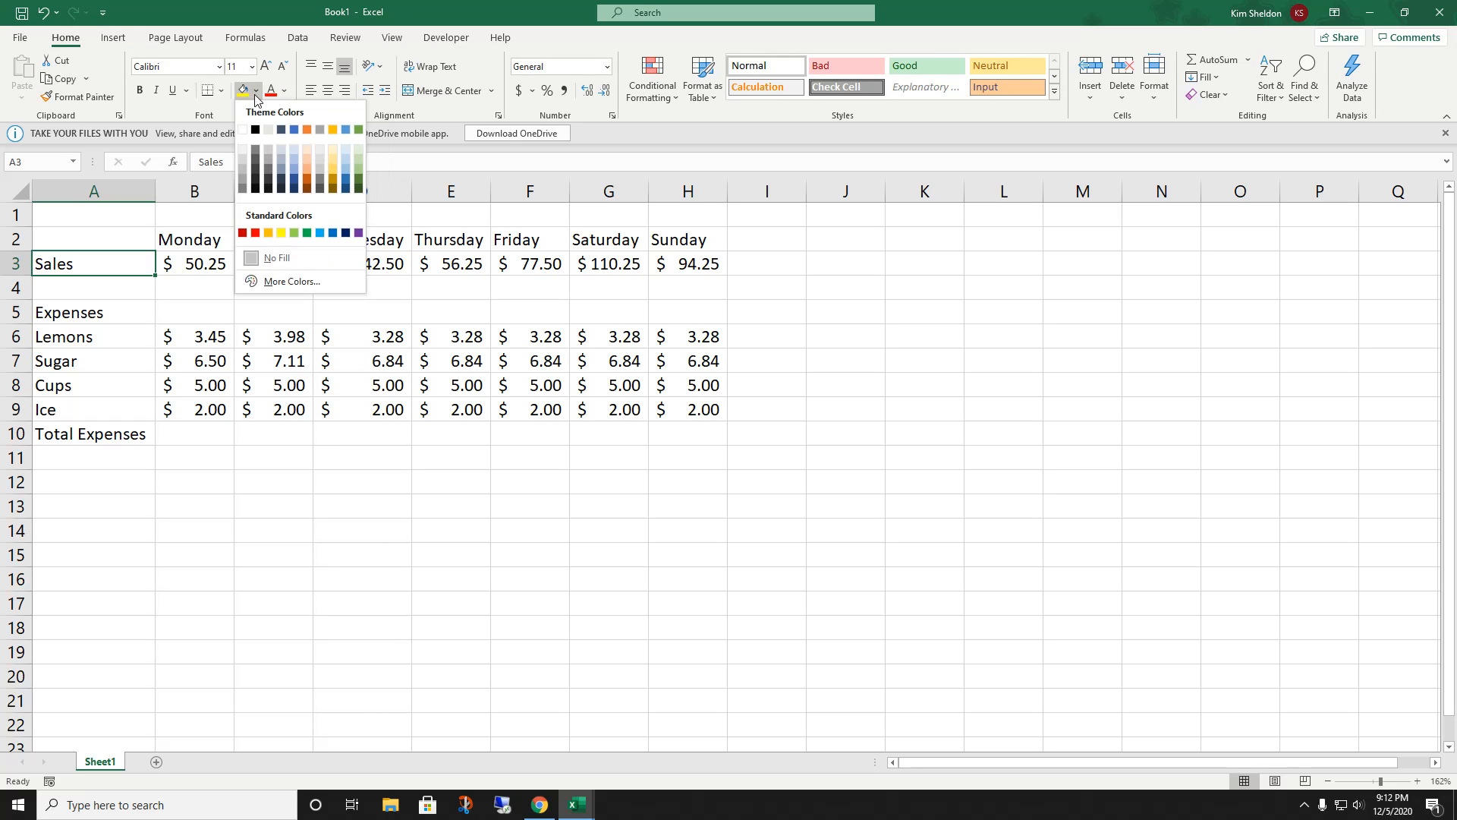
pyautogui.click(357, 162)
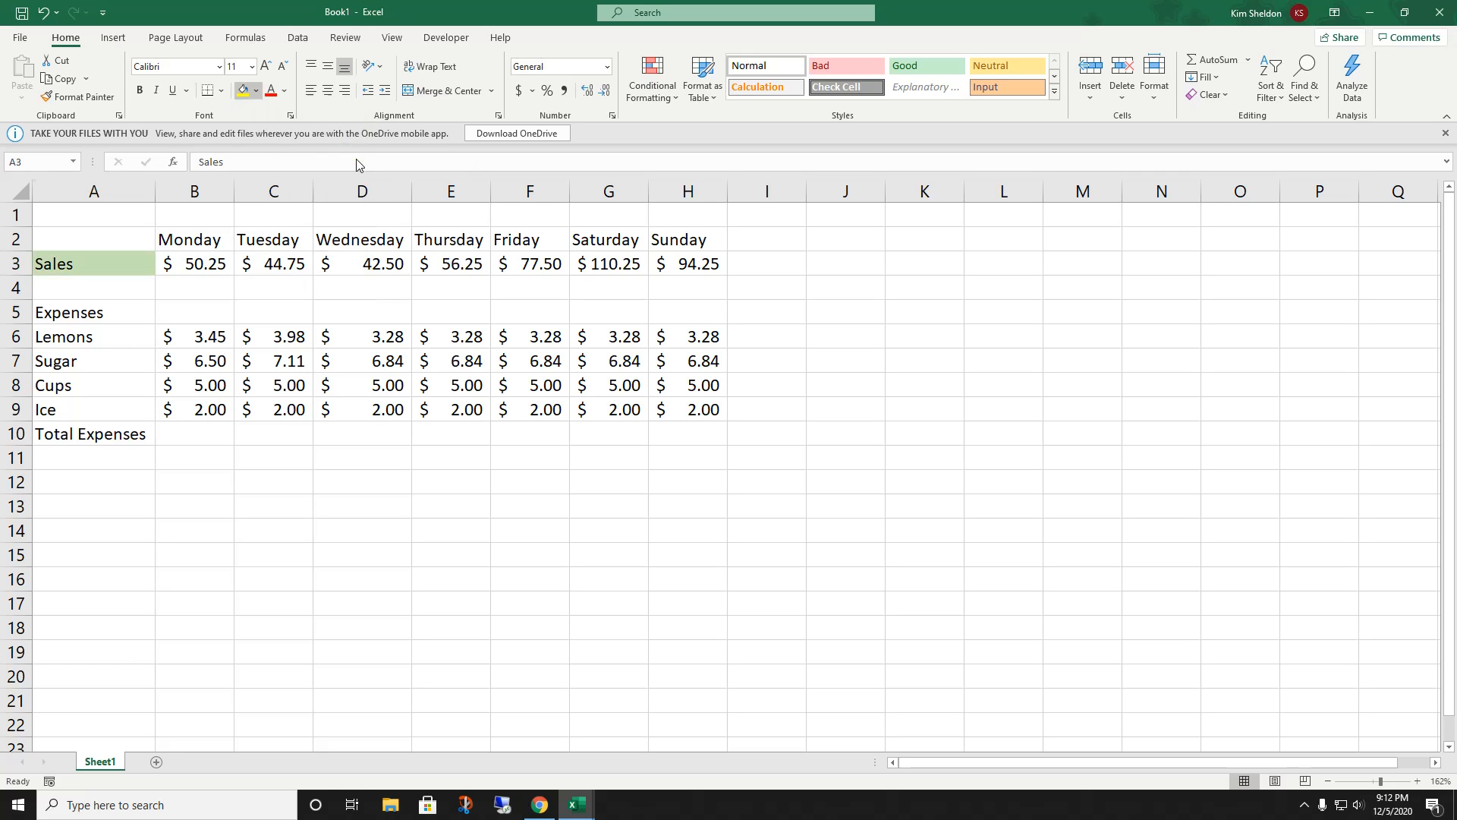
# Step: Fill the Expenses cell A5 with a light red from the extended color palette and apply the same fill to Total Expenses in A10
pyautogui.click(95, 313)
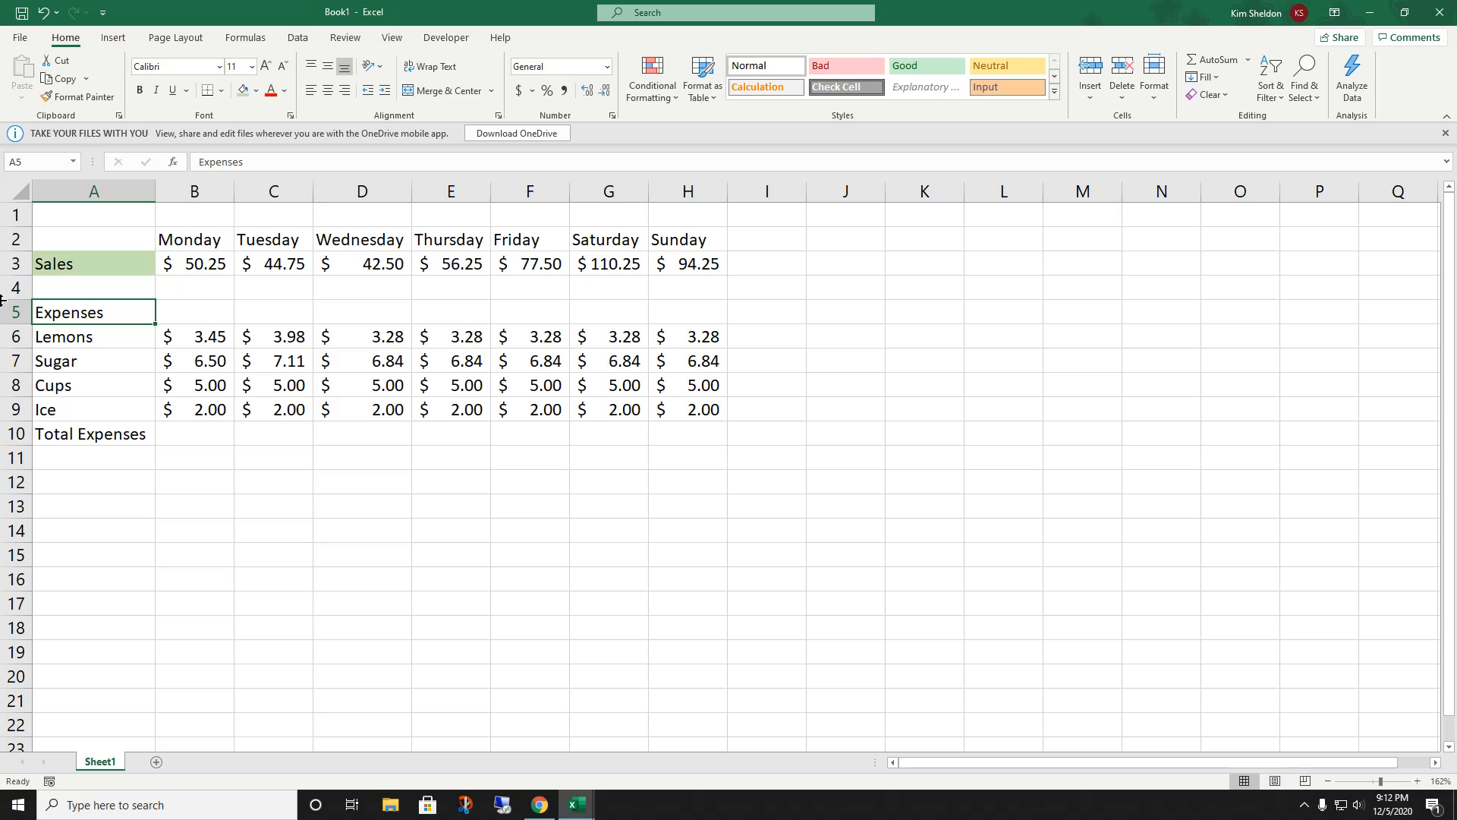
pyautogui.click(257, 91)
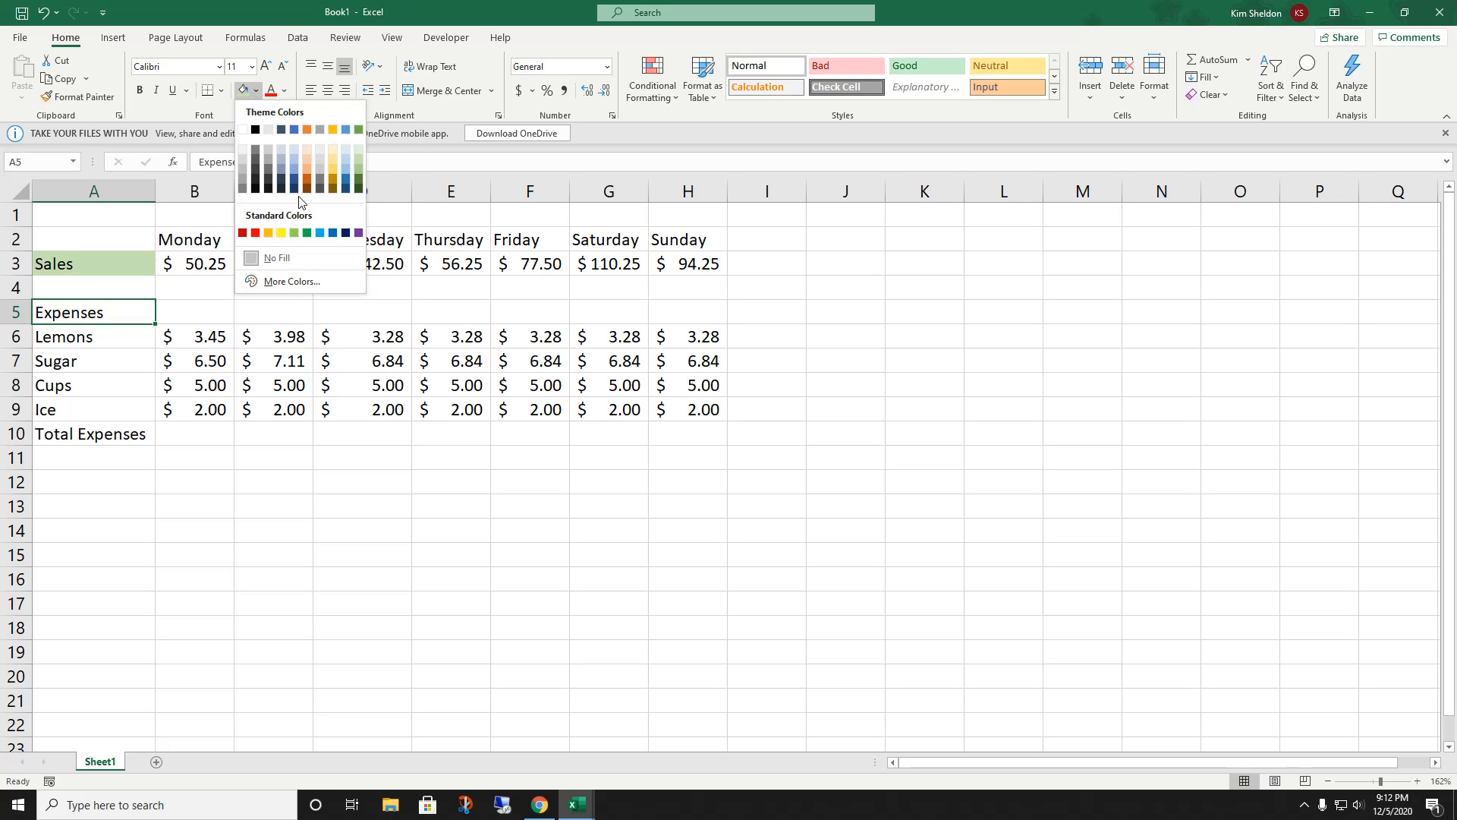
pyautogui.click(281, 282)
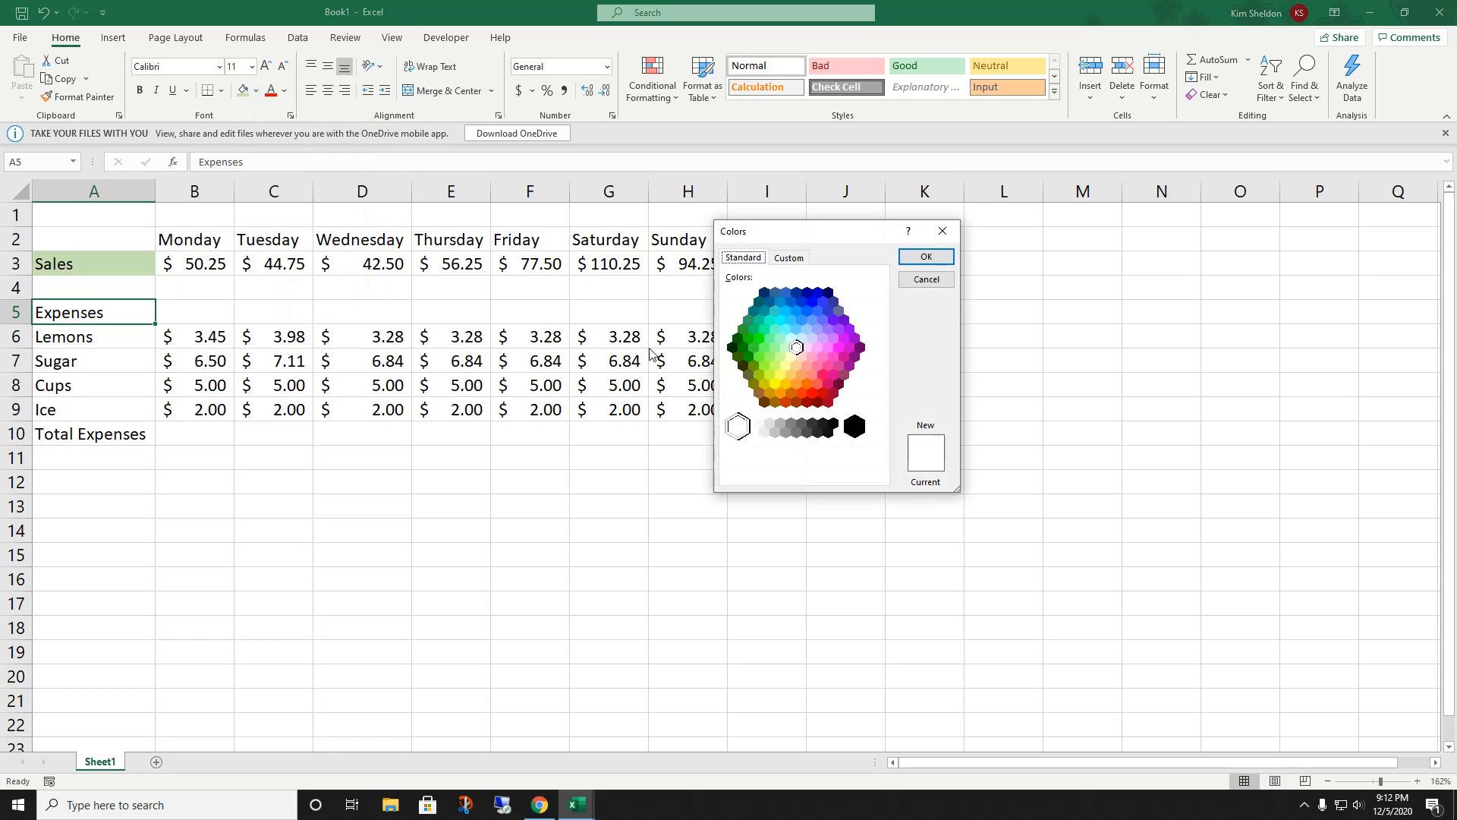
pyautogui.click(819, 381)
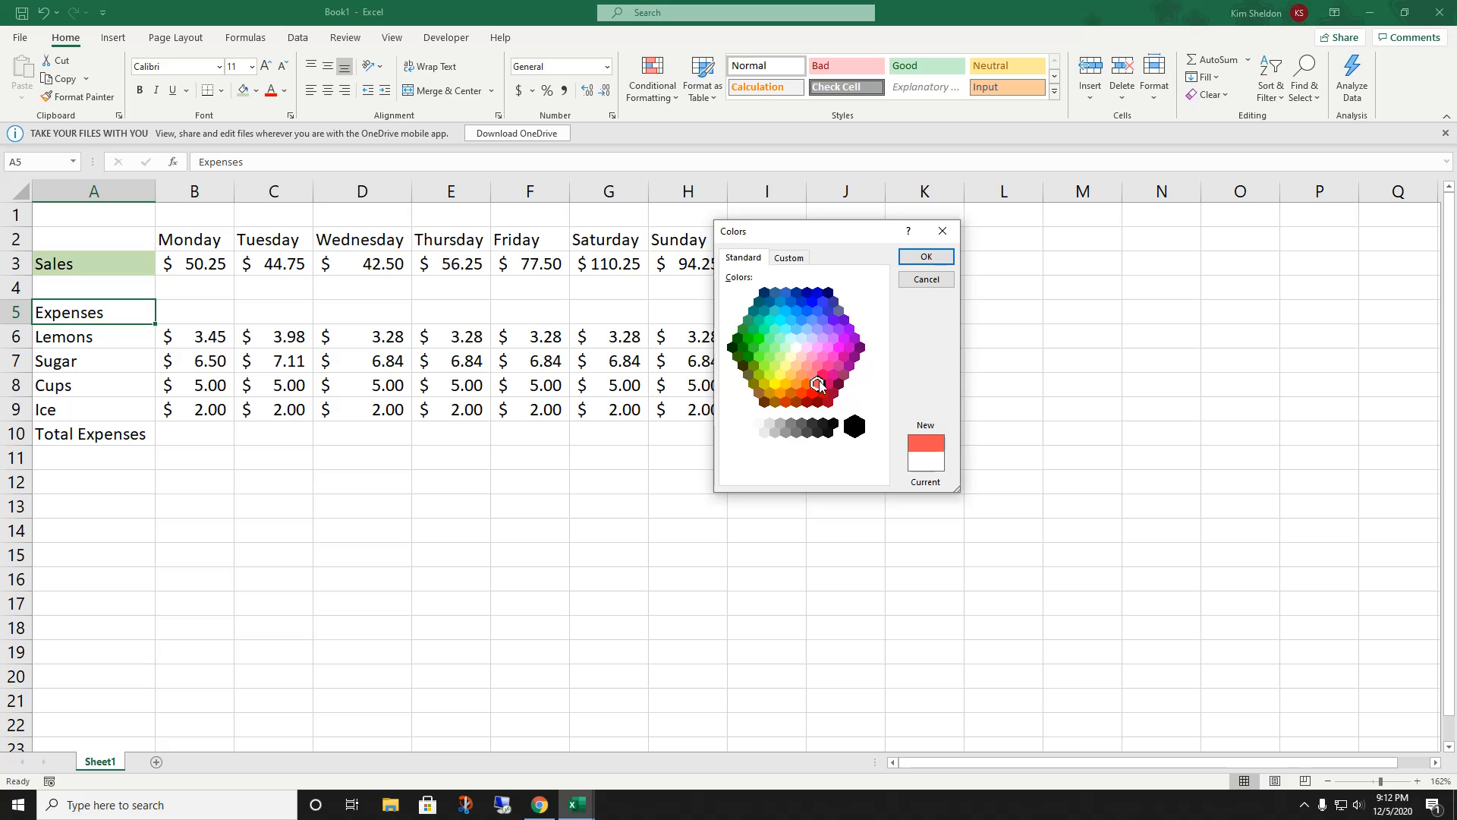
pyautogui.click(926, 256)
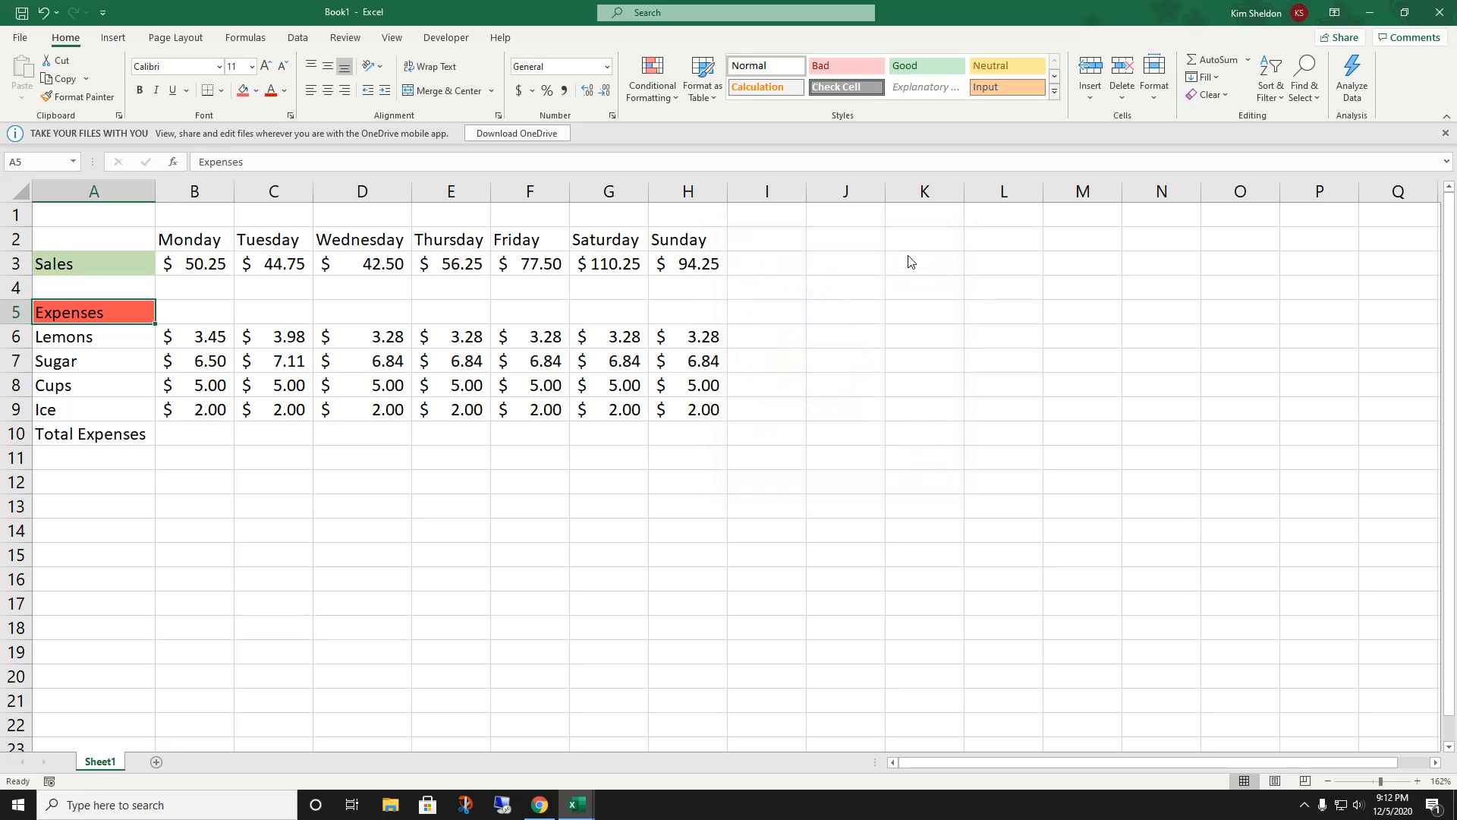
pyautogui.click(80, 435)
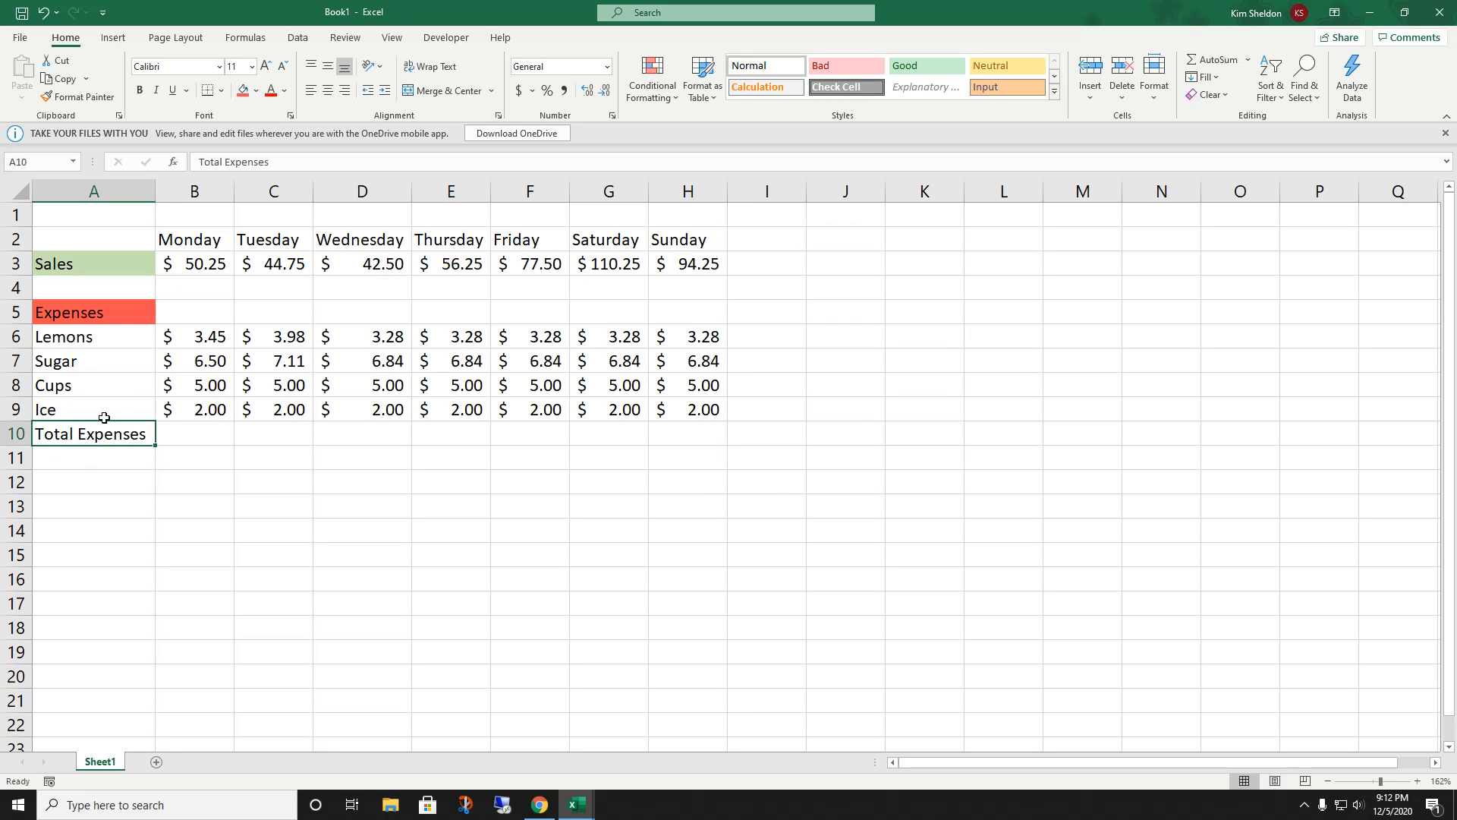
pyautogui.click(243, 90)
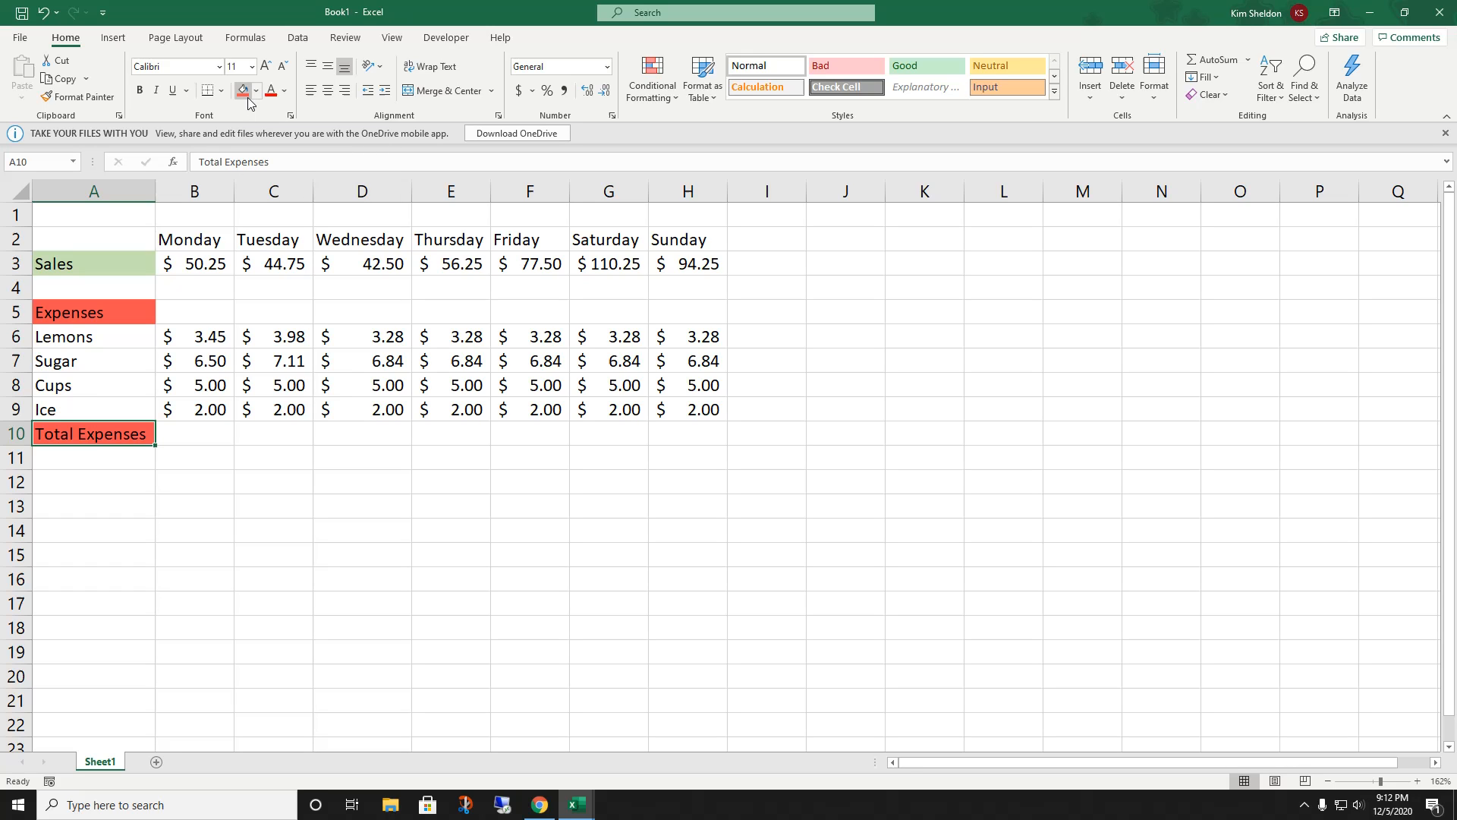
pyautogui.click(198, 453)
# Step: Enter Profit in cell A12 and fill it with the same light green as the Sales cell
pyautogui.click(107, 482)
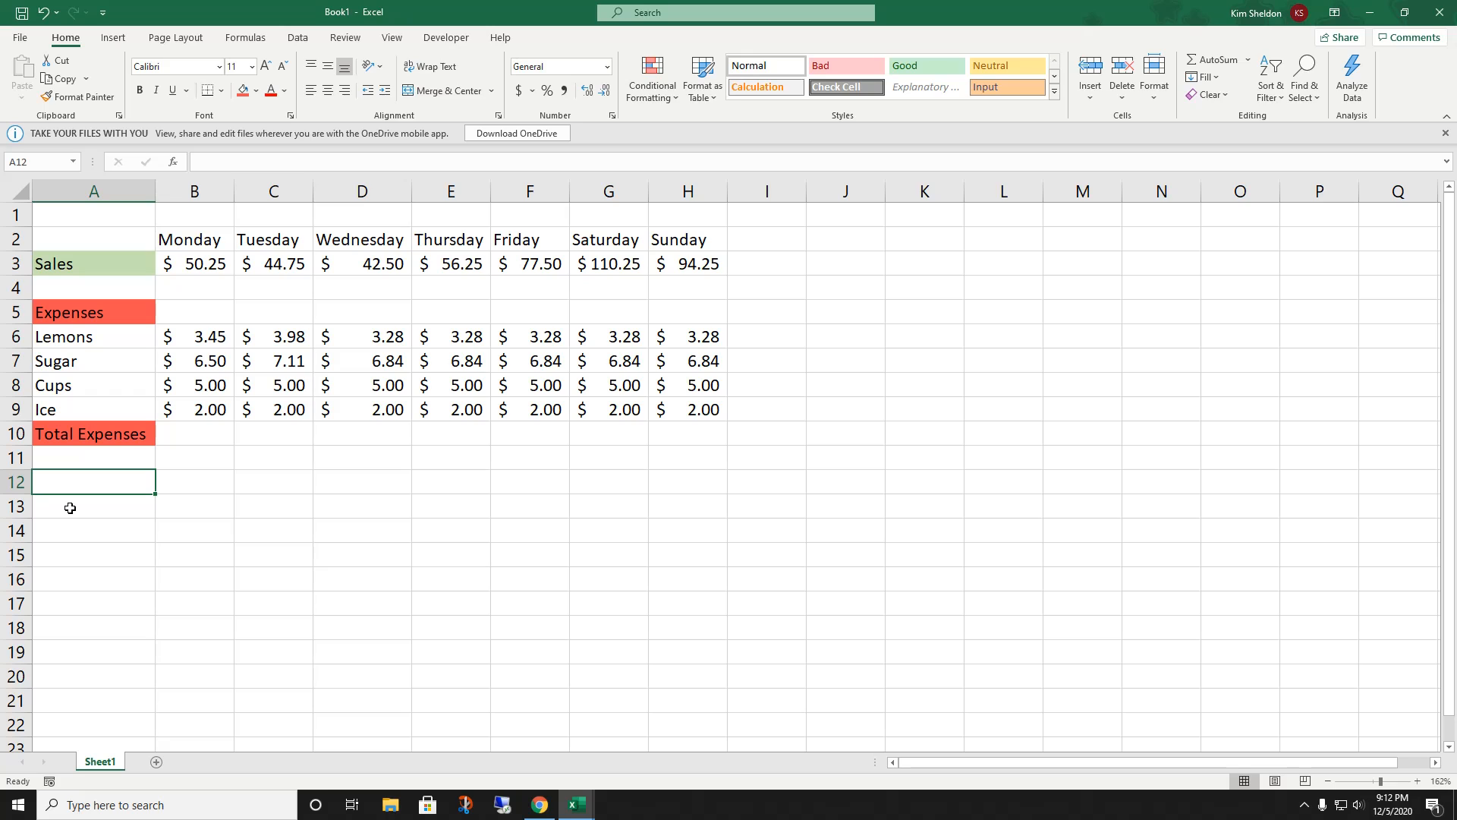
pyautogui.write('Profit')
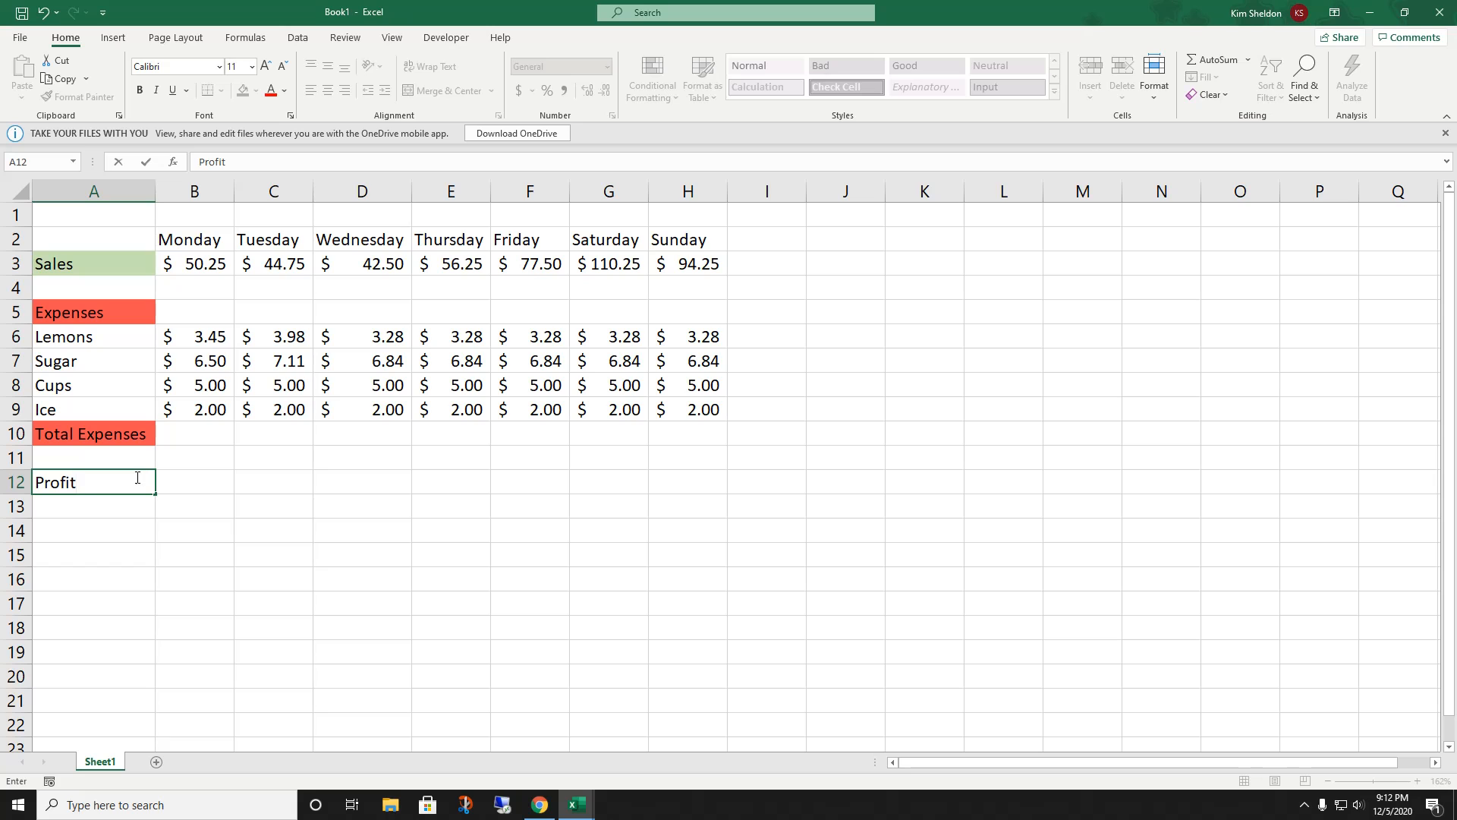
pyautogui.press('Return')
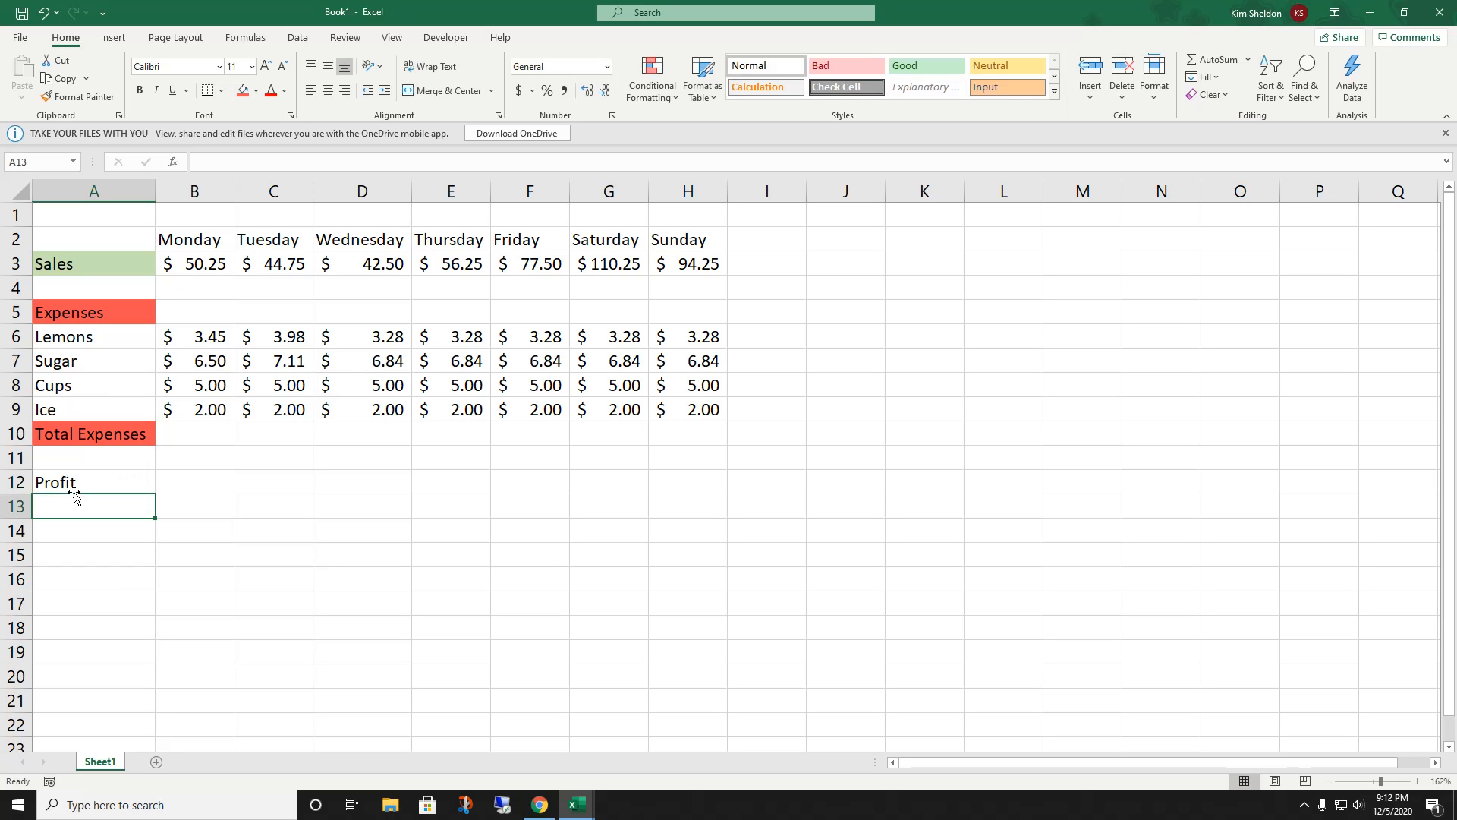
pyautogui.click(73, 484)
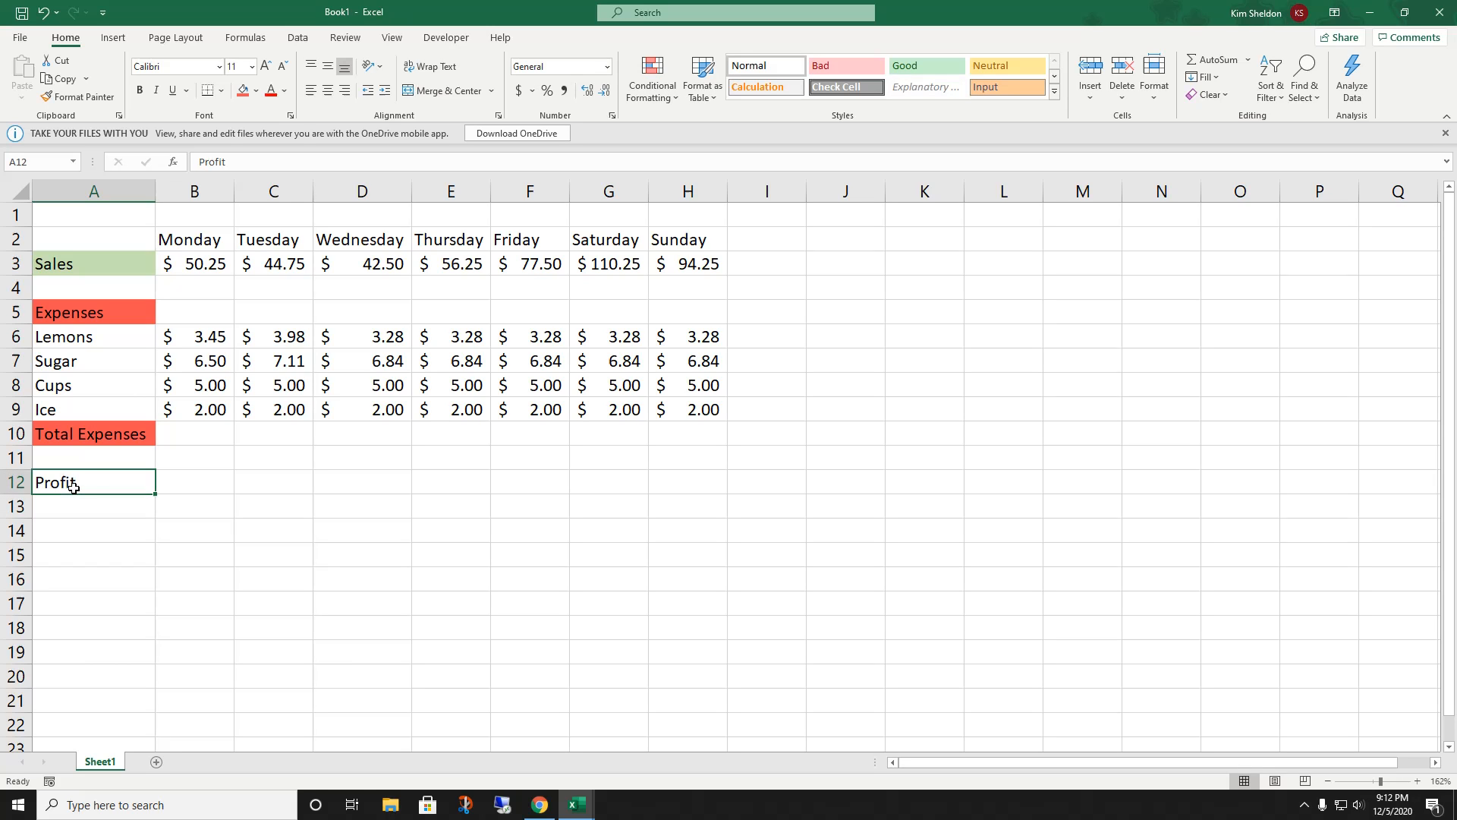
pyautogui.click(257, 91)
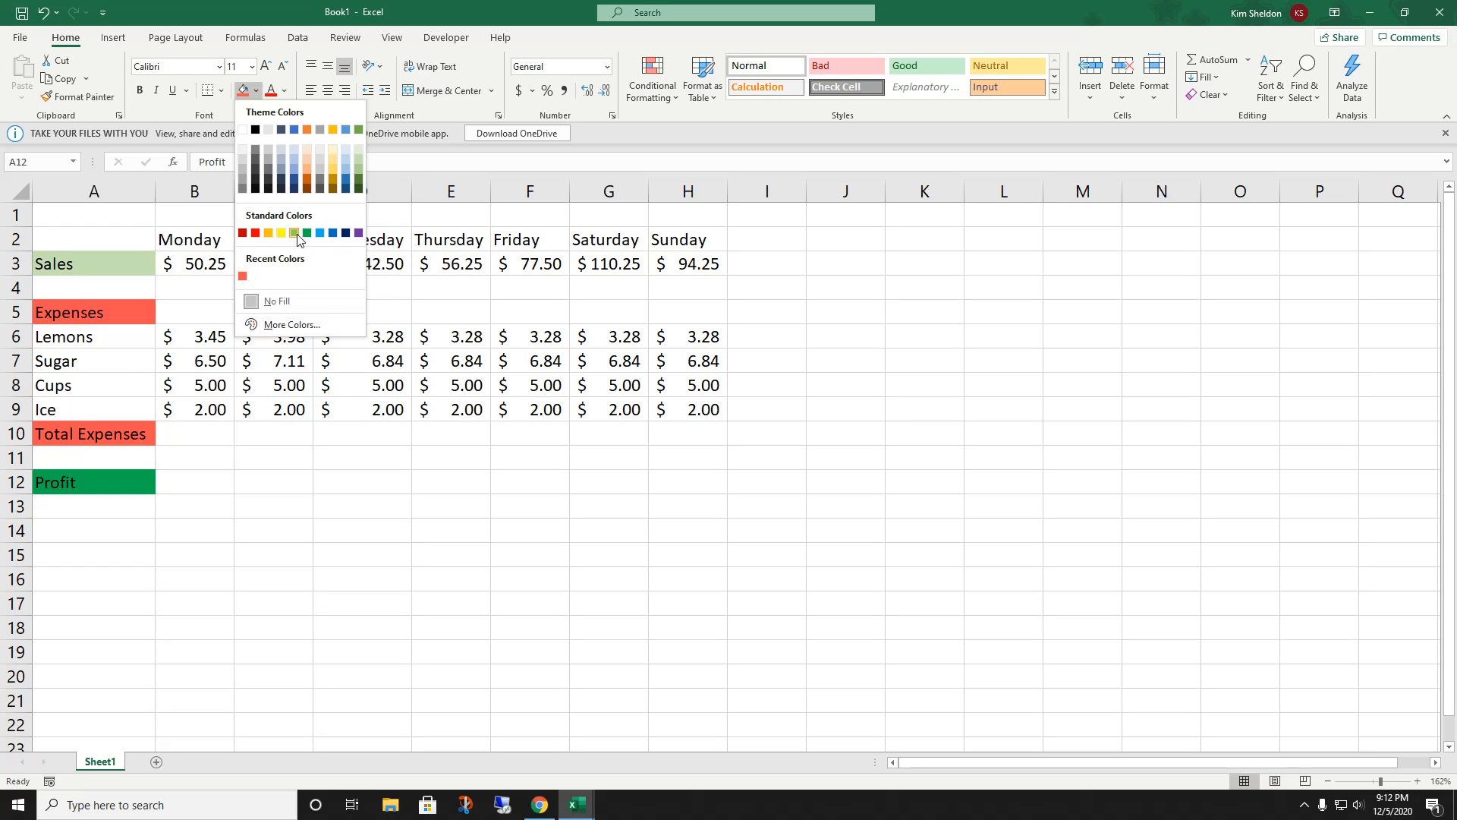
pyautogui.click(360, 161)
pyautogui.click(303, 451)
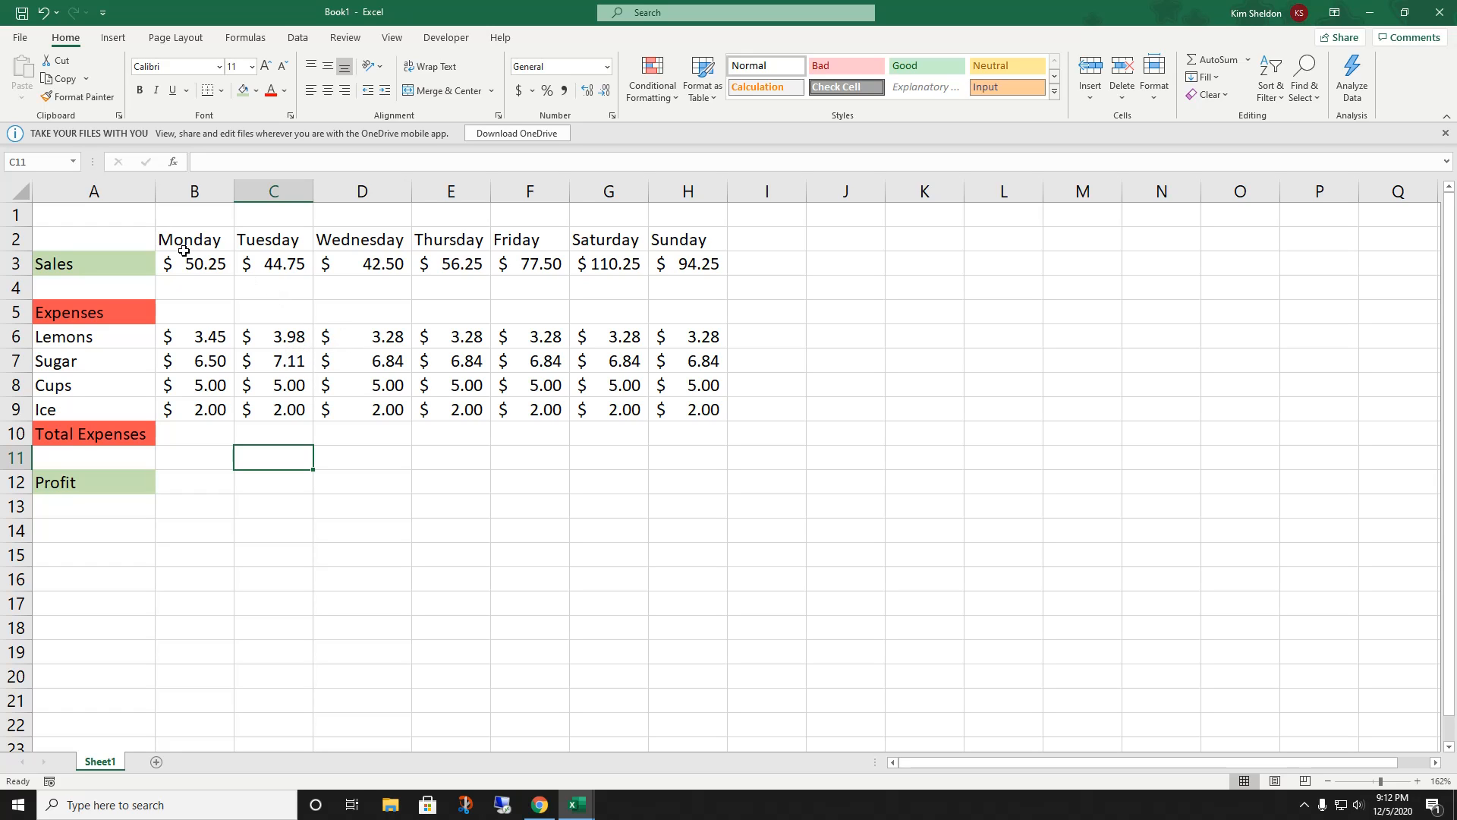
# Step: Fill the weekday heading row from A2 to H2 with standard yellow
pyautogui.moveTo(172, 235); pyautogui.dragTo(402, 239)
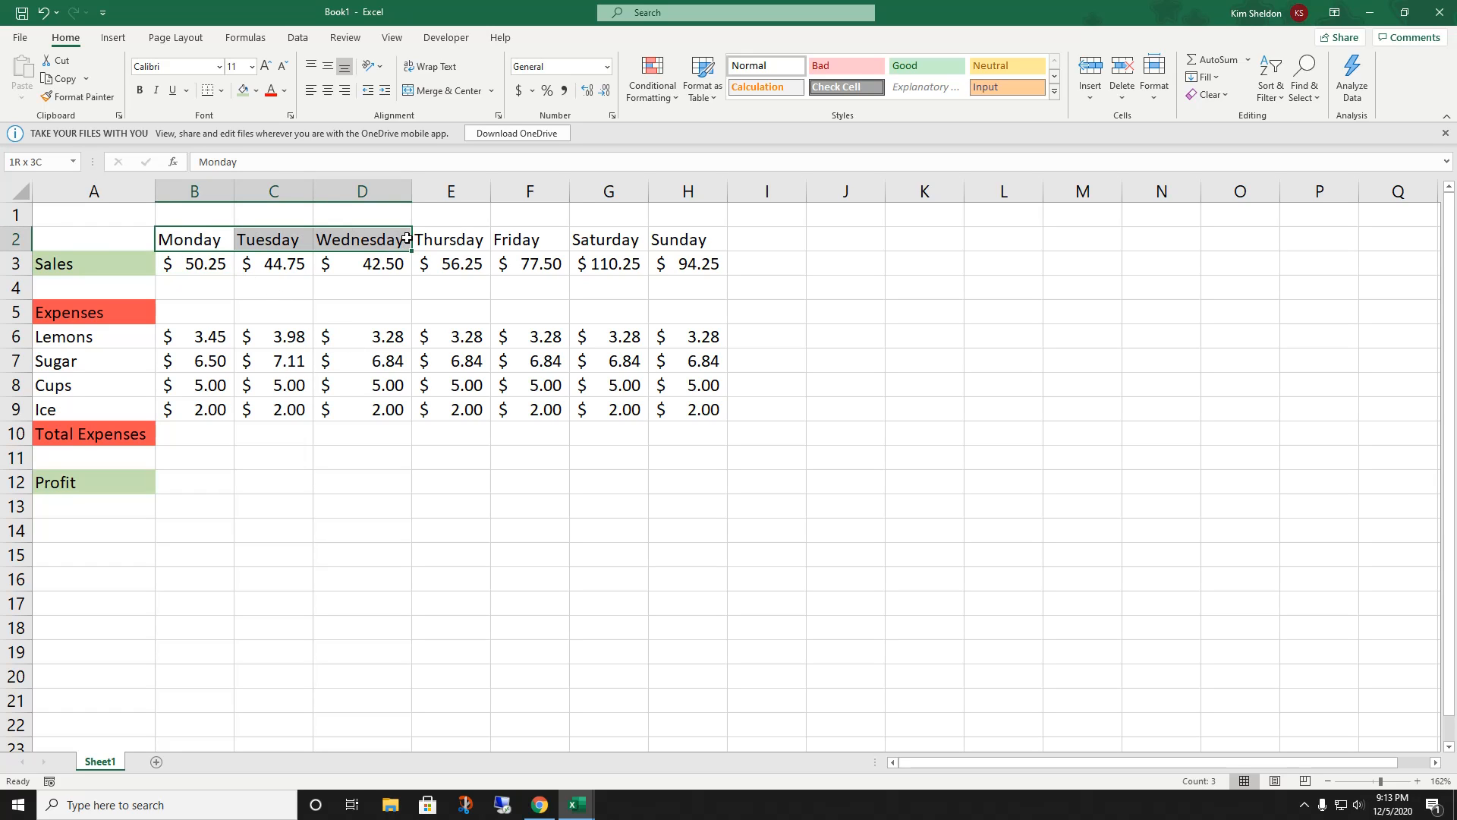
pyautogui.moveTo(137, 251); pyautogui.dragTo(652, 239)
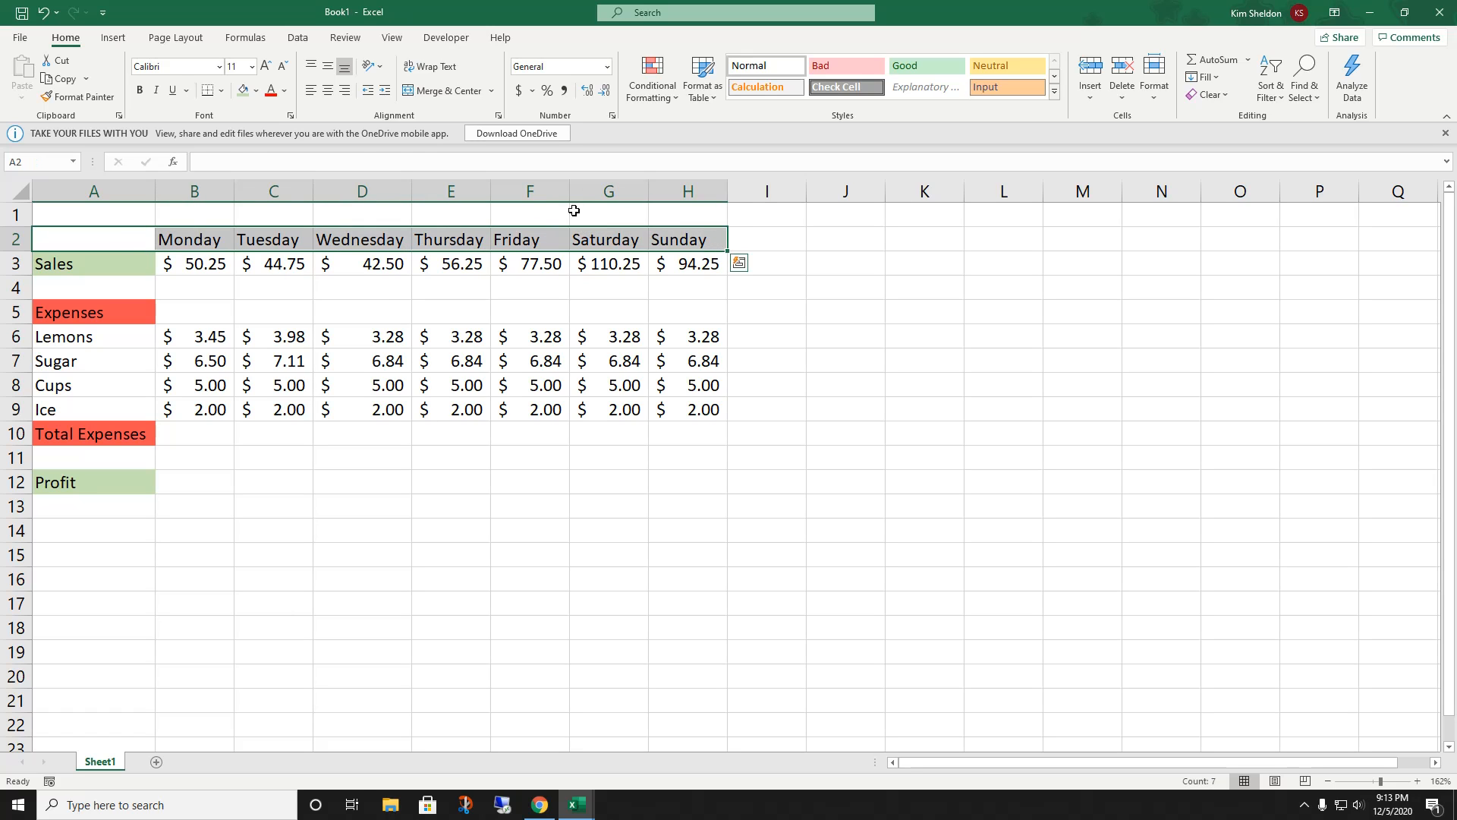
pyautogui.click(255, 91)
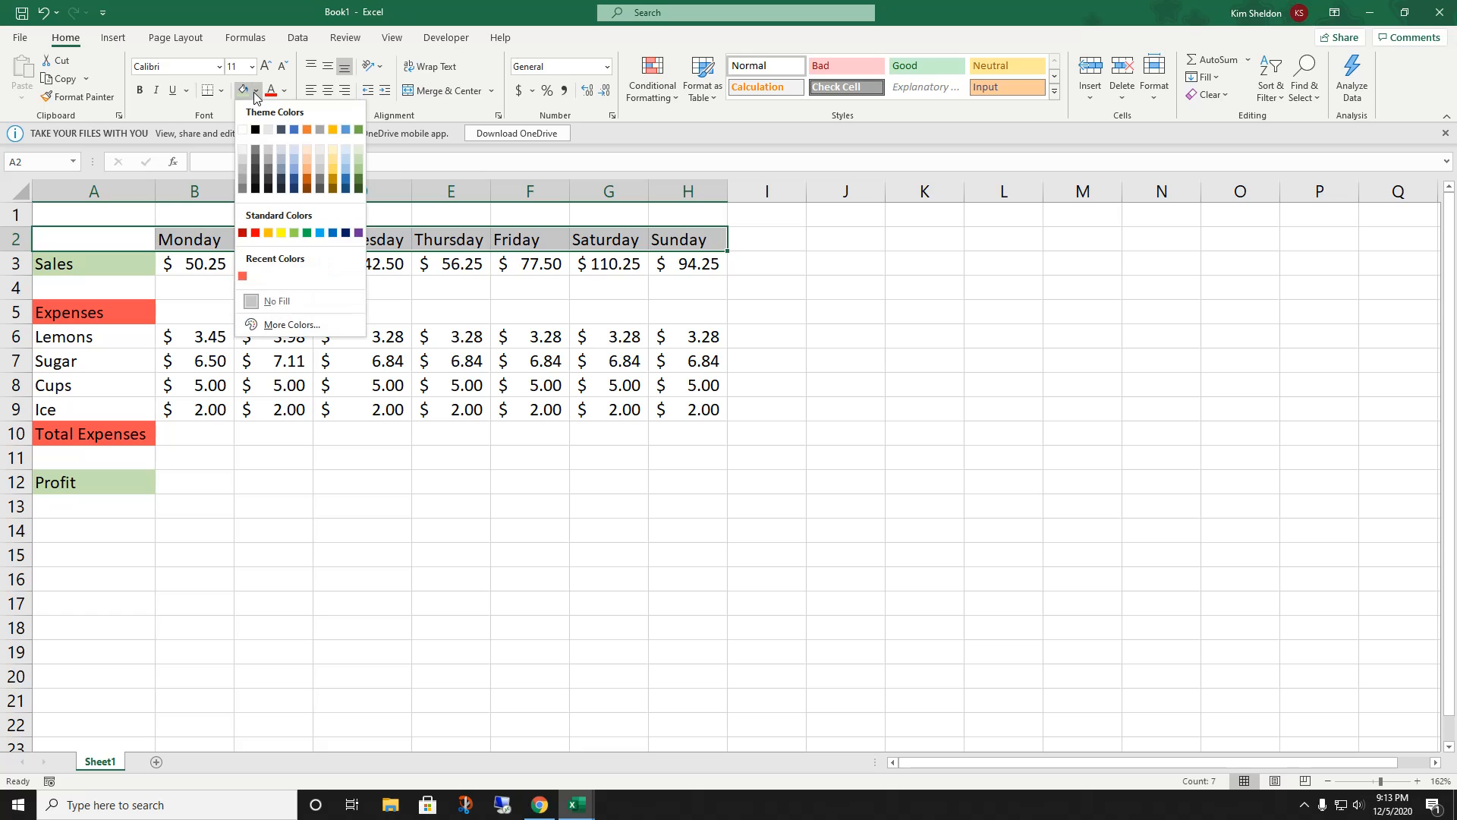
pyautogui.click(280, 234)
pyautogui.click(354, 563)
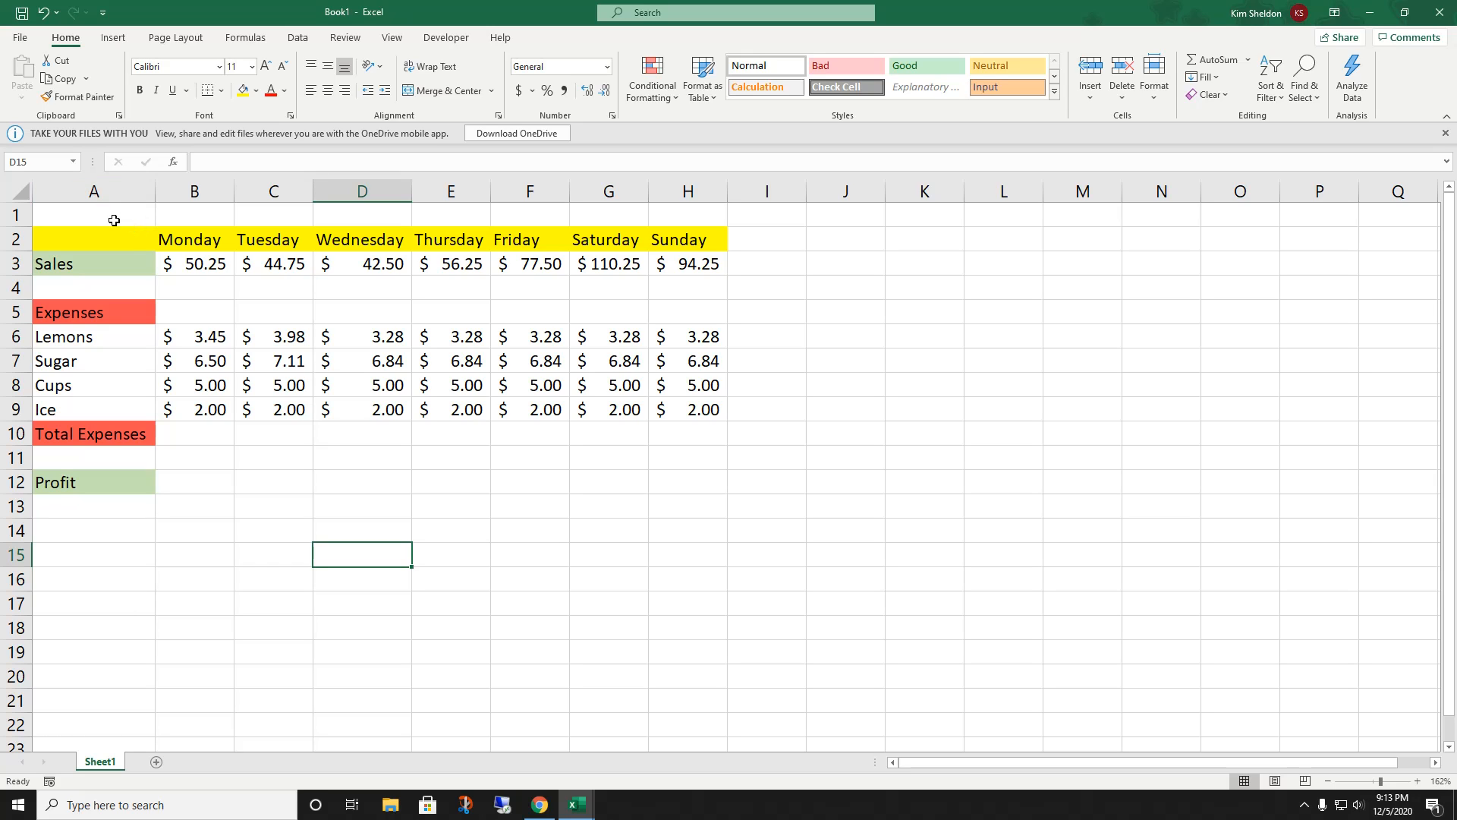
# Step: Merge and center cells A1 to H1 above the weekday headings
pyautogui.moveTo(114, 221); pyautogui.dragTo(704, 218)
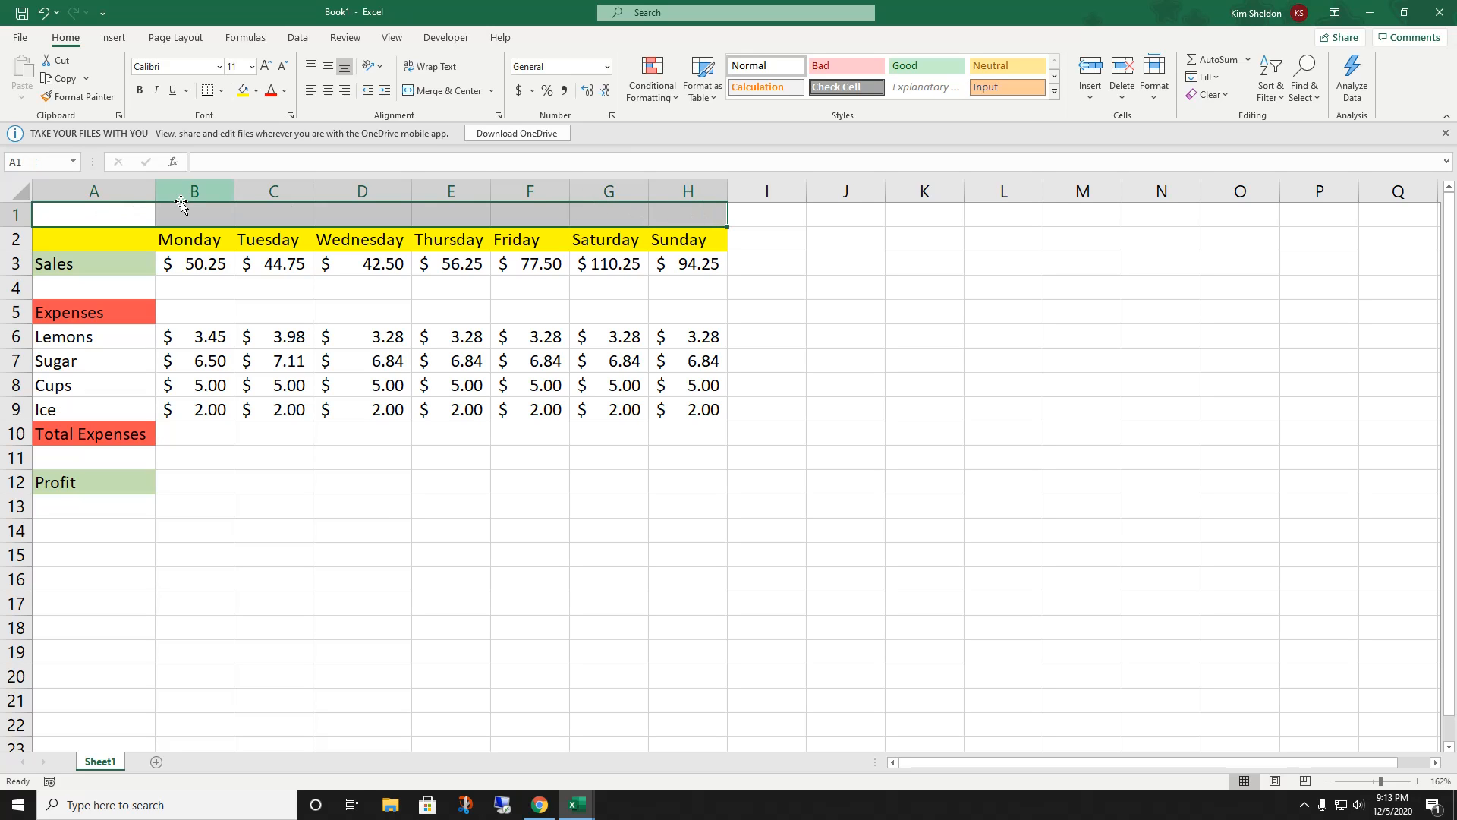
pyautogui.click(609, 219)
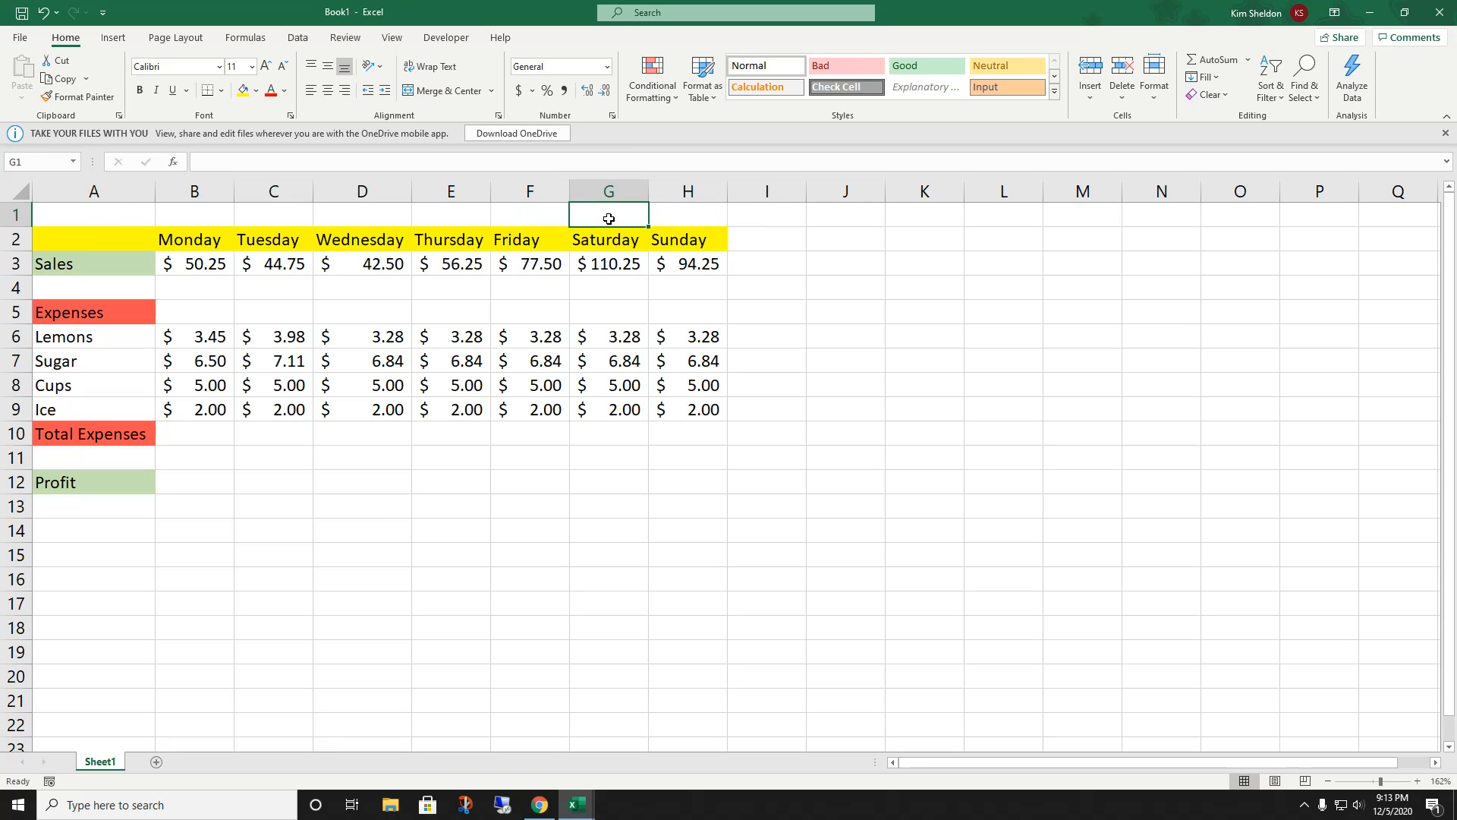
pyautogui.click(353, 215)
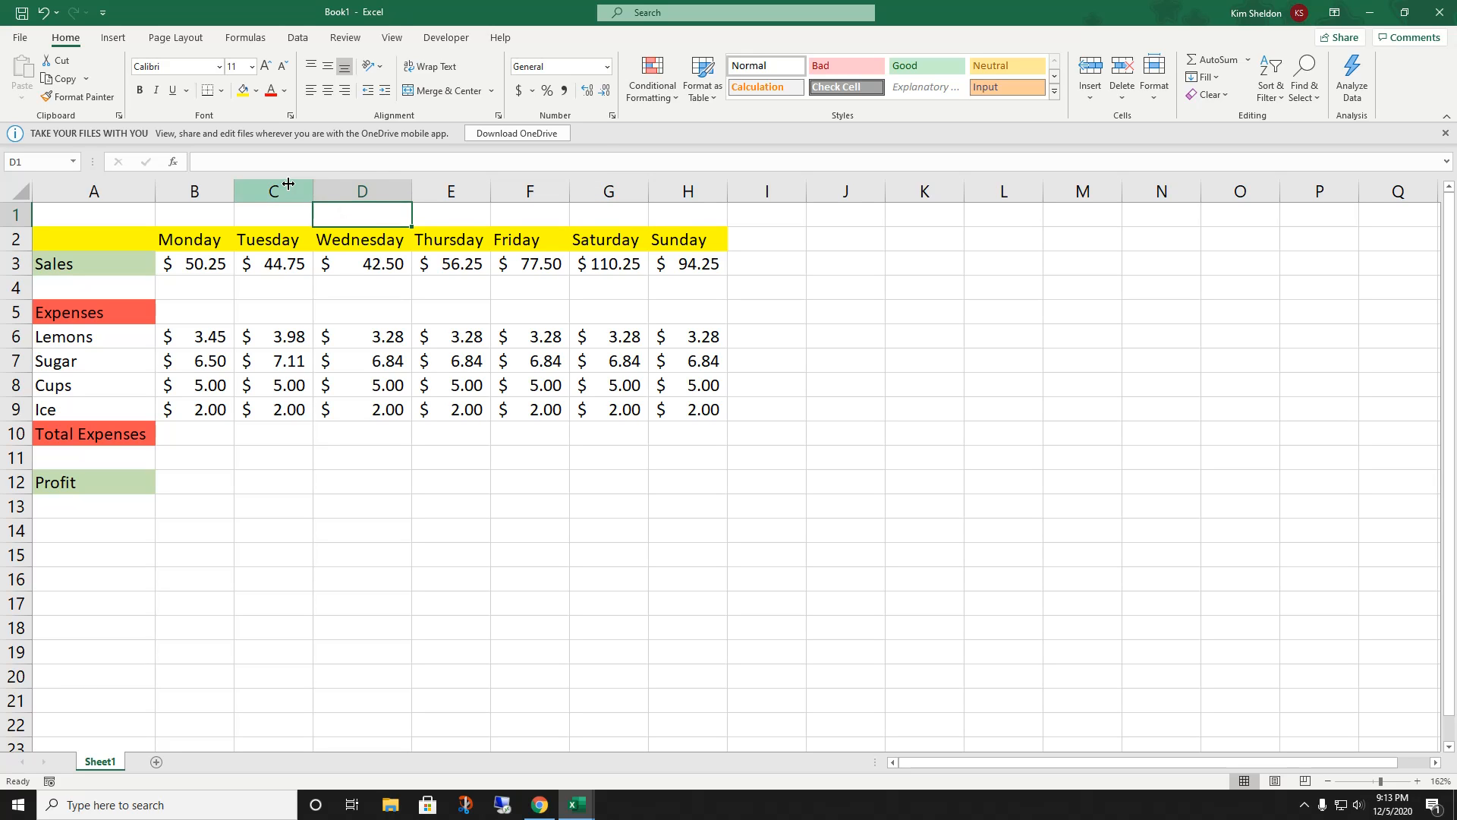
pyautogui.moveTo(37, 219); pyautogui.dragTo(717, 209)
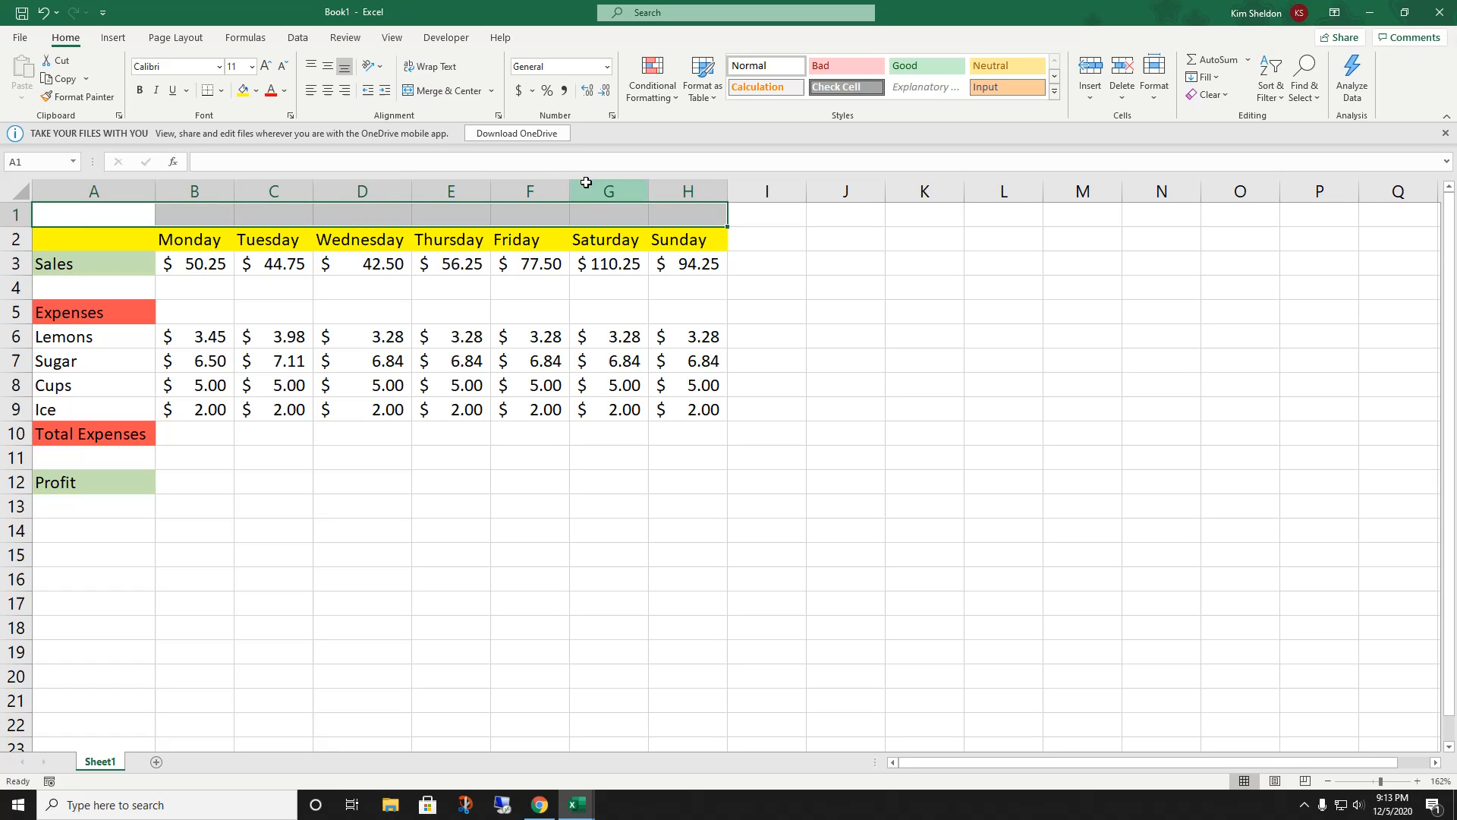
pyautogui.click(436, 91)
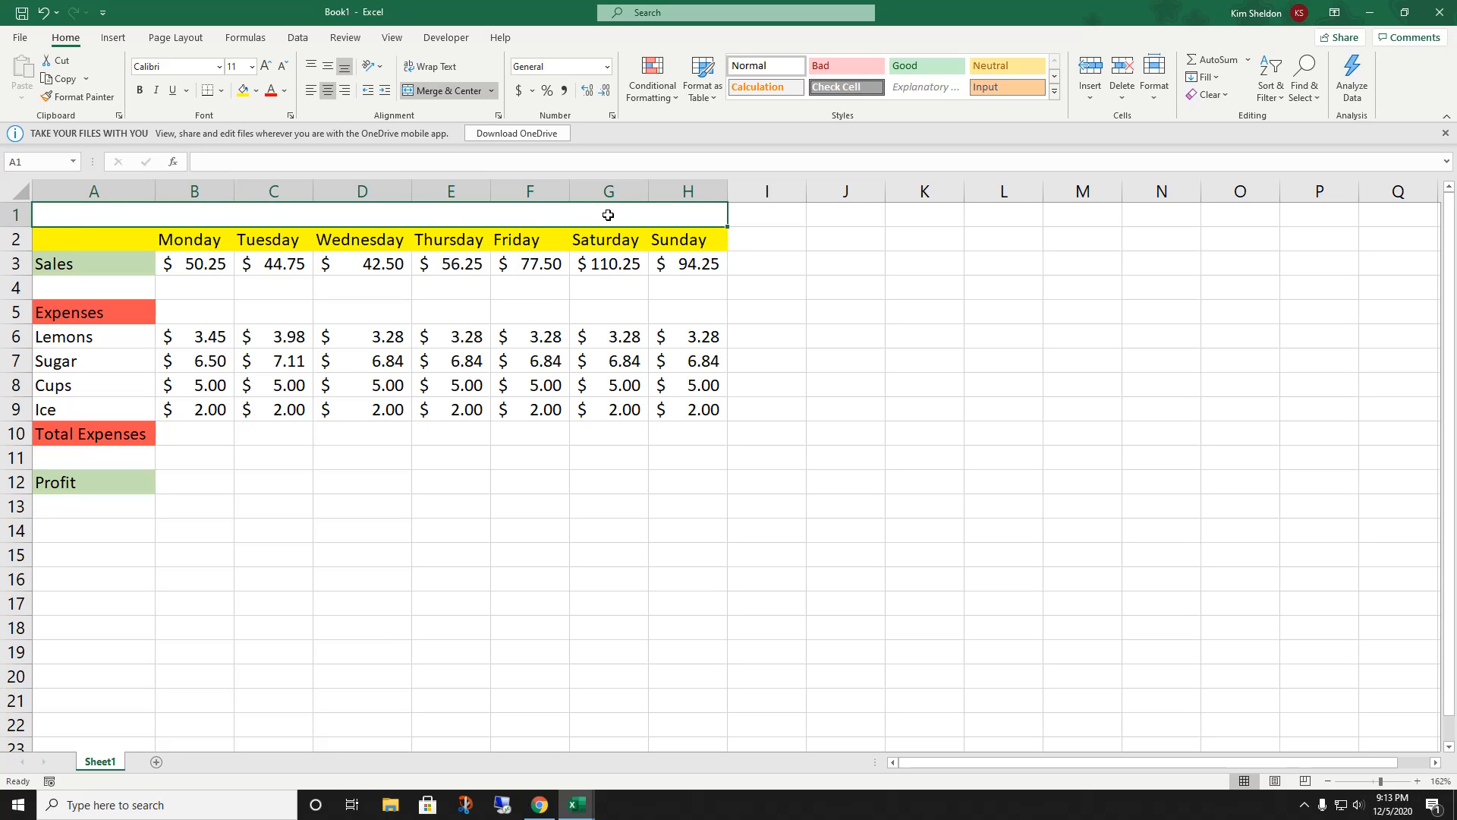
# Step: Enter the title Lemonade Stand in the merged cell A1 and keep that cell selected
pyautogui.write('Lemonade')
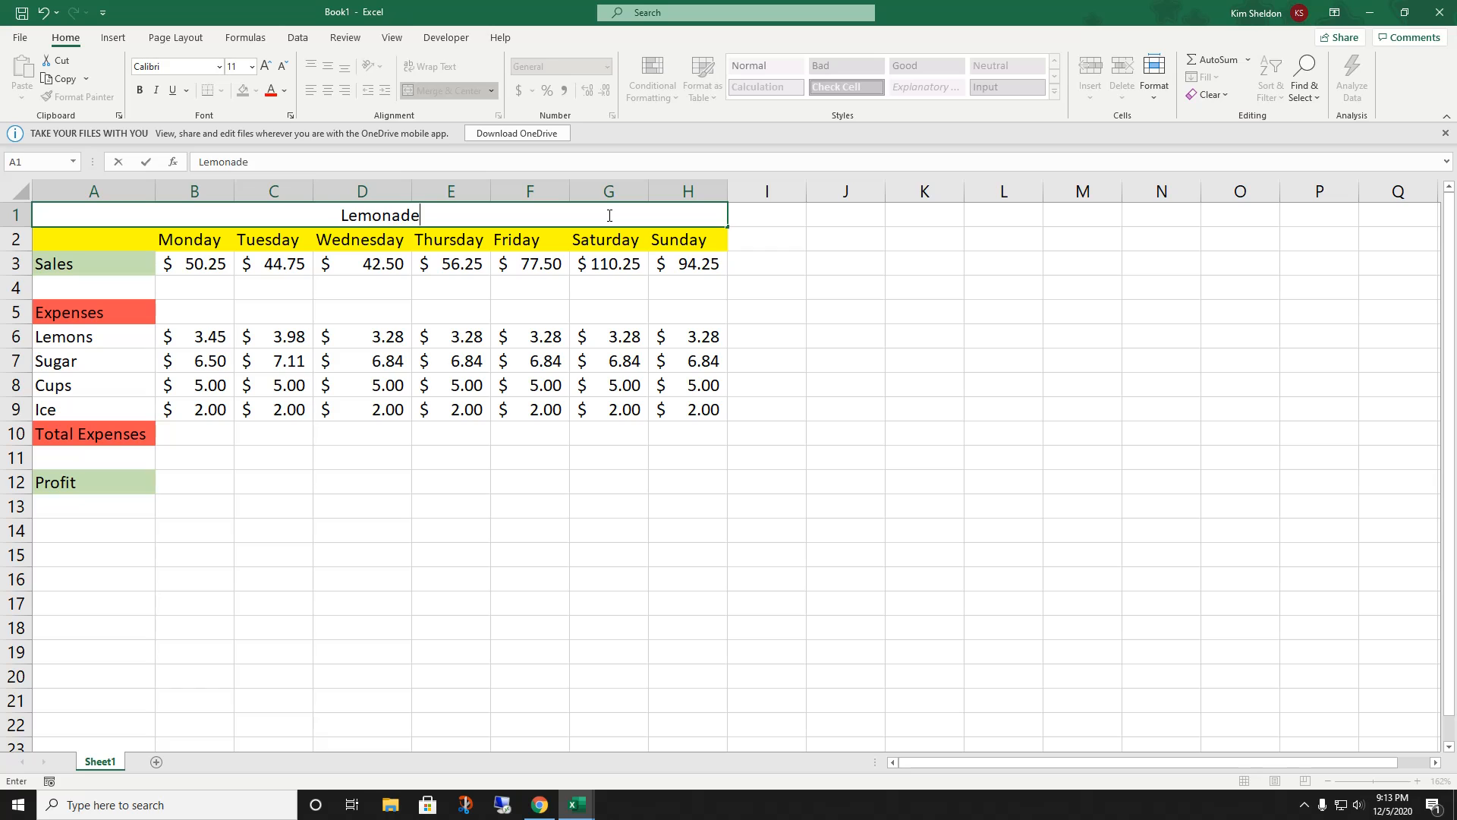
pyautogui.write(' Stand')
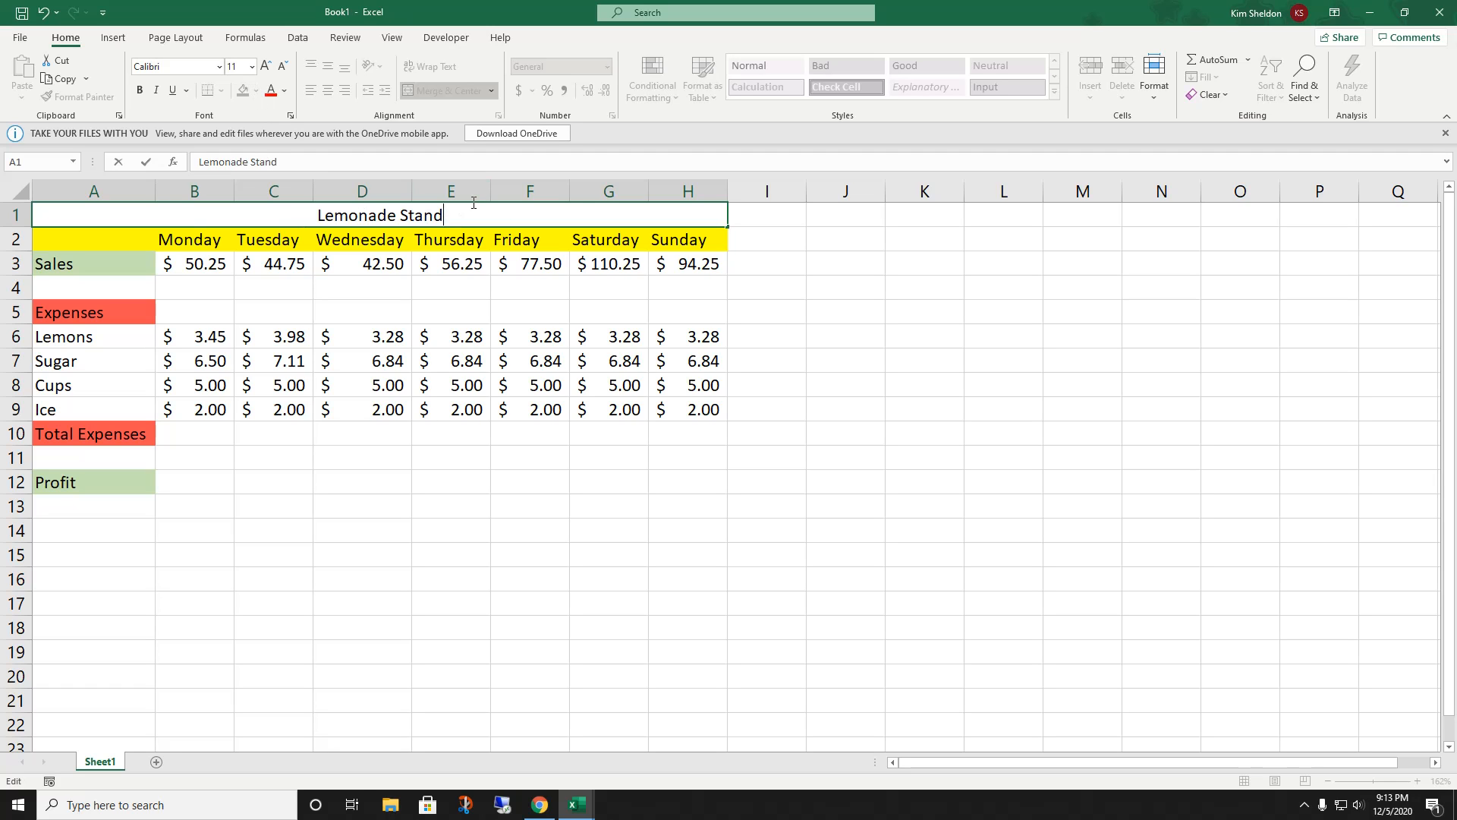
pyautogui.click(731, 212)
pyautogui.click(646, 216)
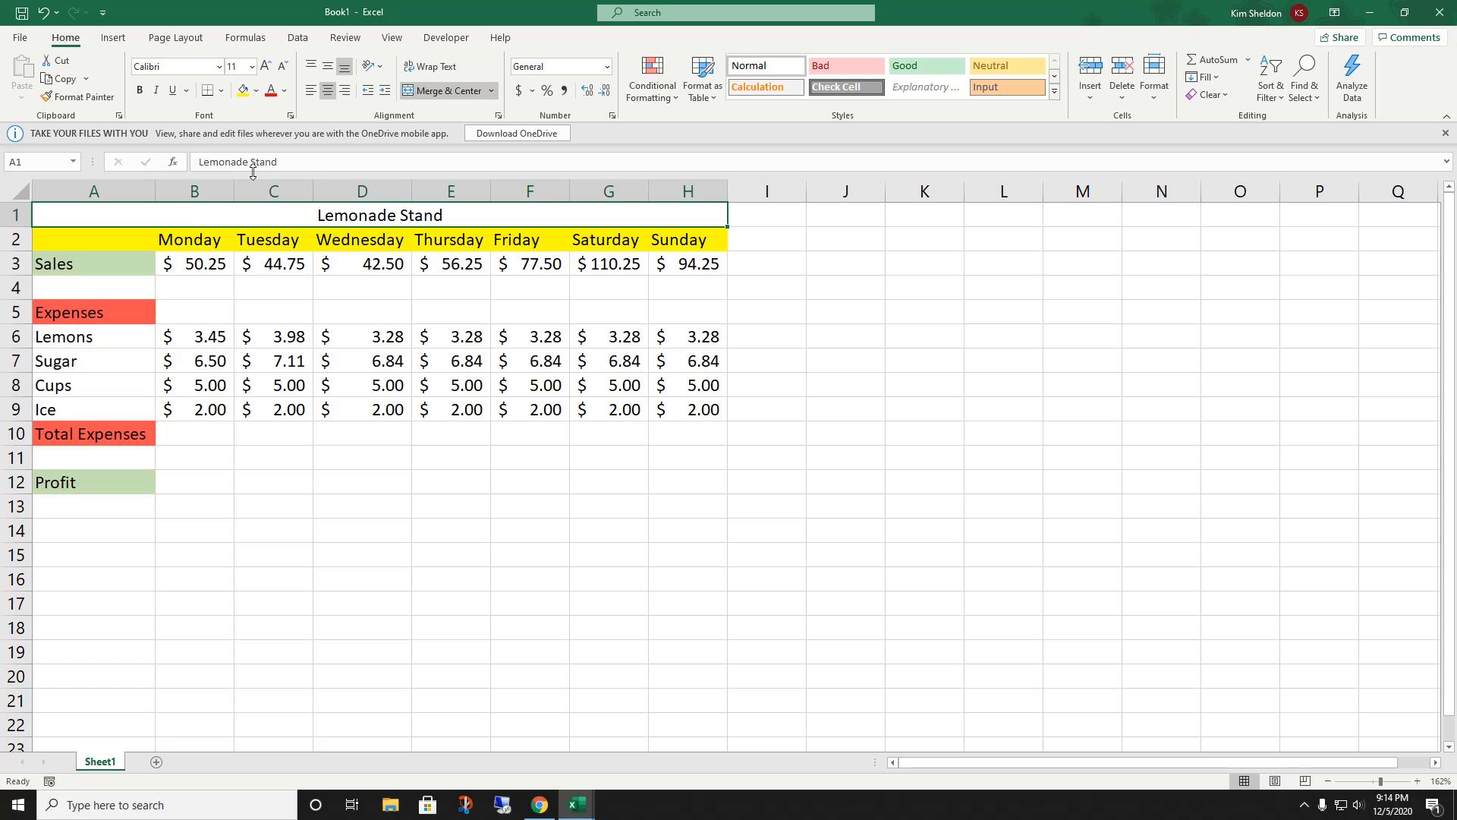
# Step: Fill the merged Lemonade Stand title cell with black and make its text standard yellow and bold
pyautogui.click(257, 90)
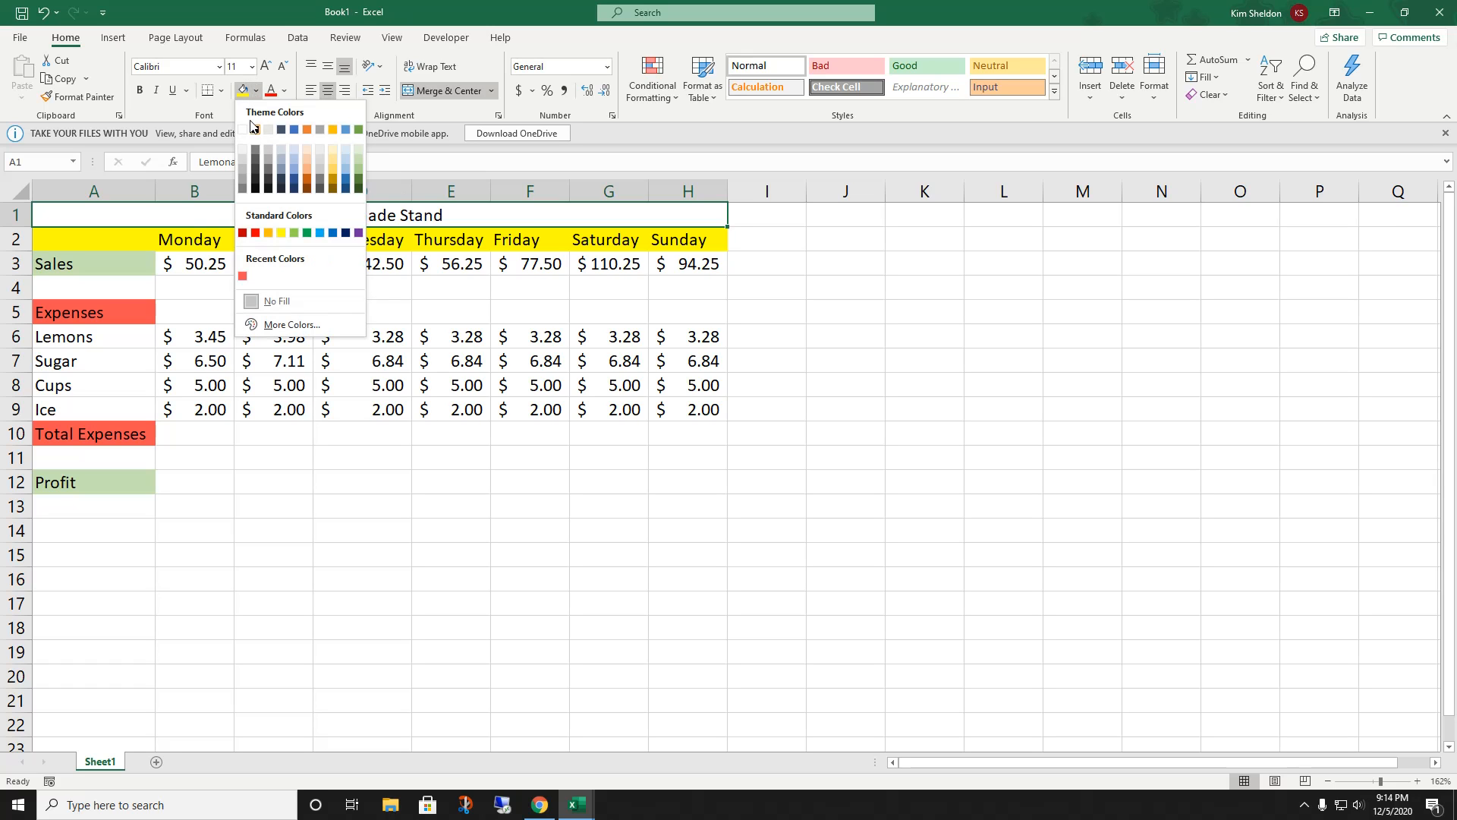
pyautogui.click(254, 130)
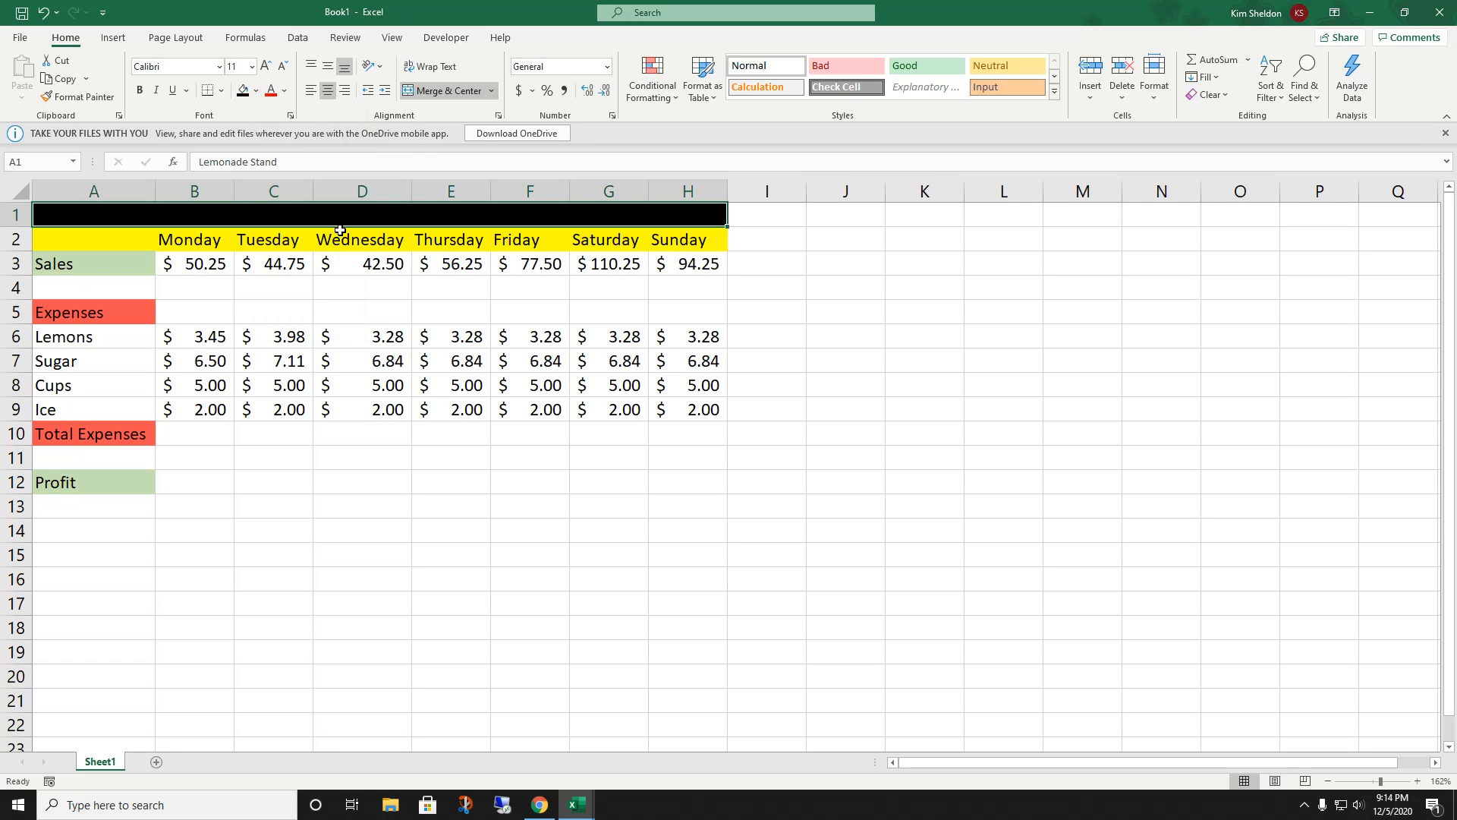
pyautogui.click(284, 90)
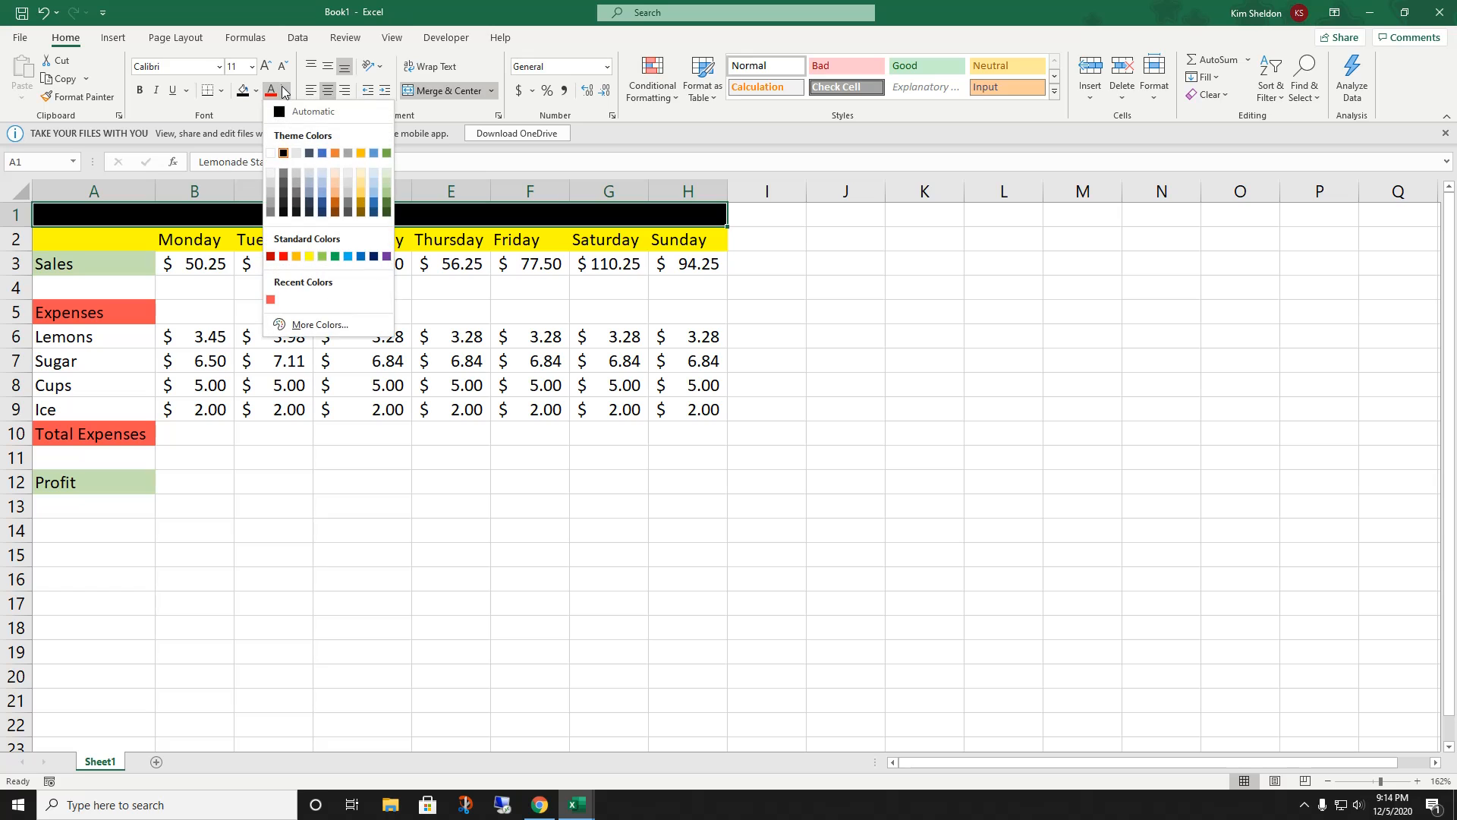
pyautogui.click(310, 257)
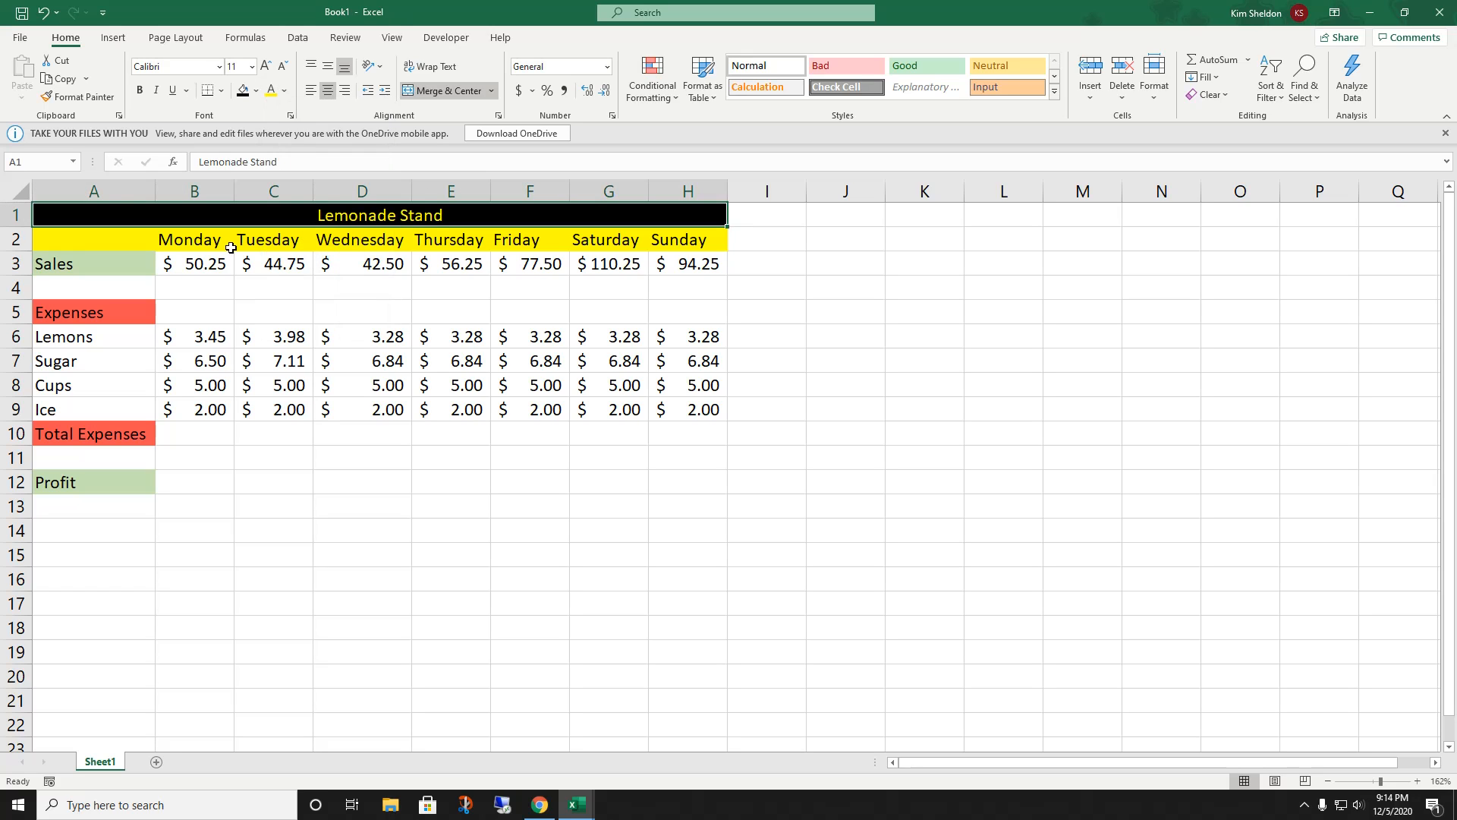
pyautogui.click(140, 91)
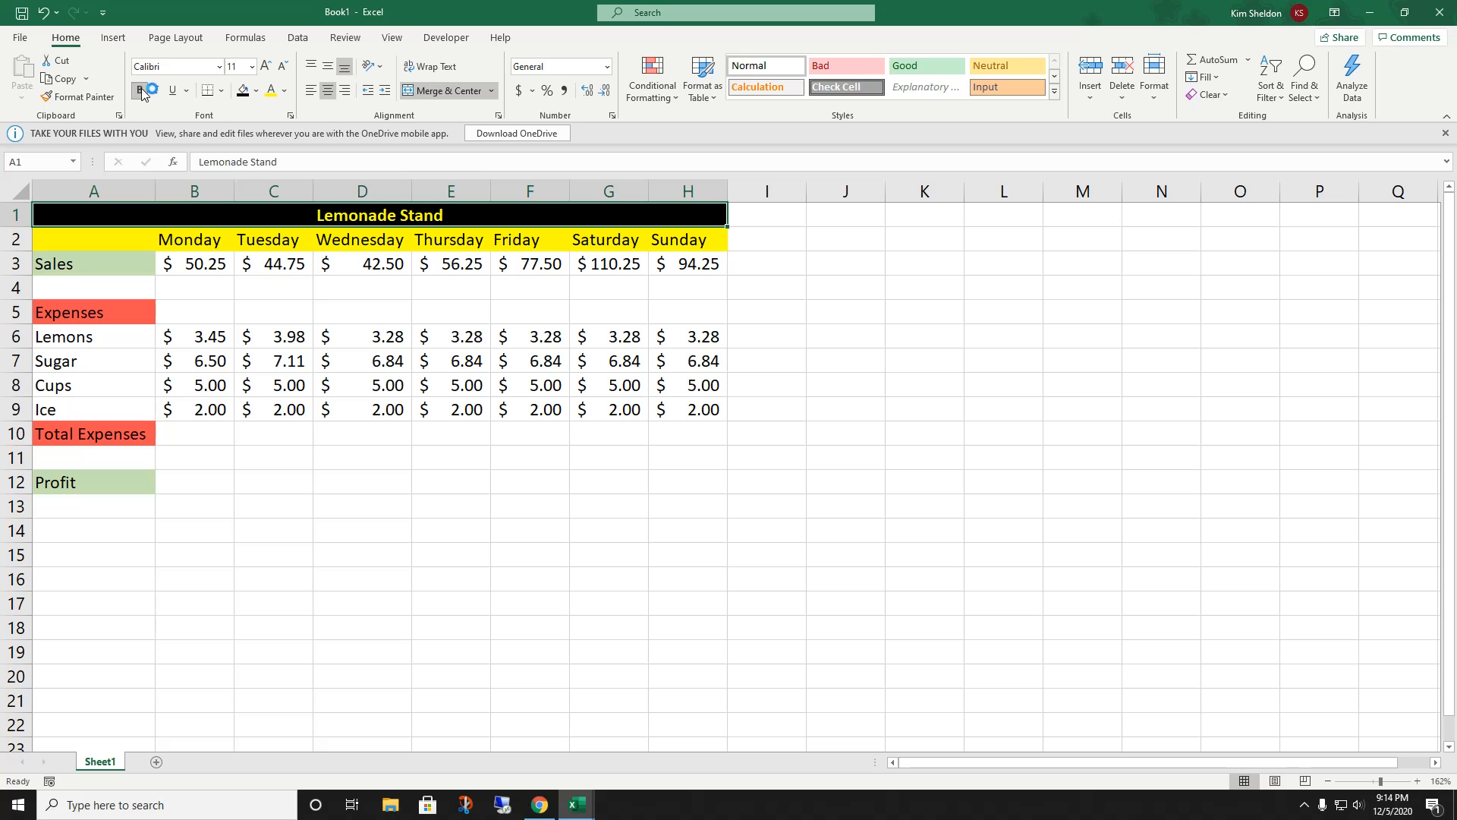
# Step: Enlarge the Lemonade Stand title text to font size 16
pyautogui.click(253, 70)
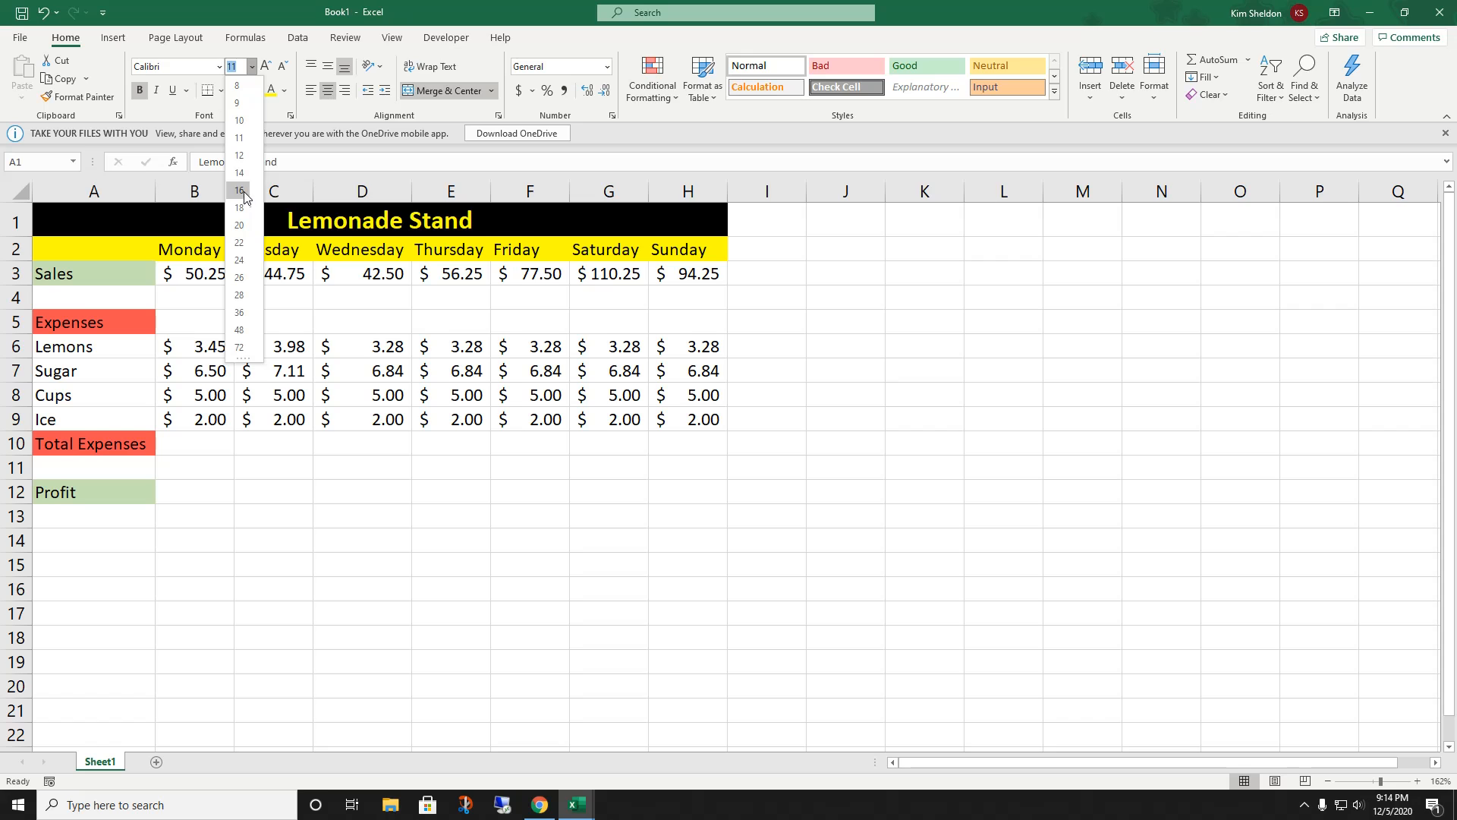
pyautogui.click(253, 67)
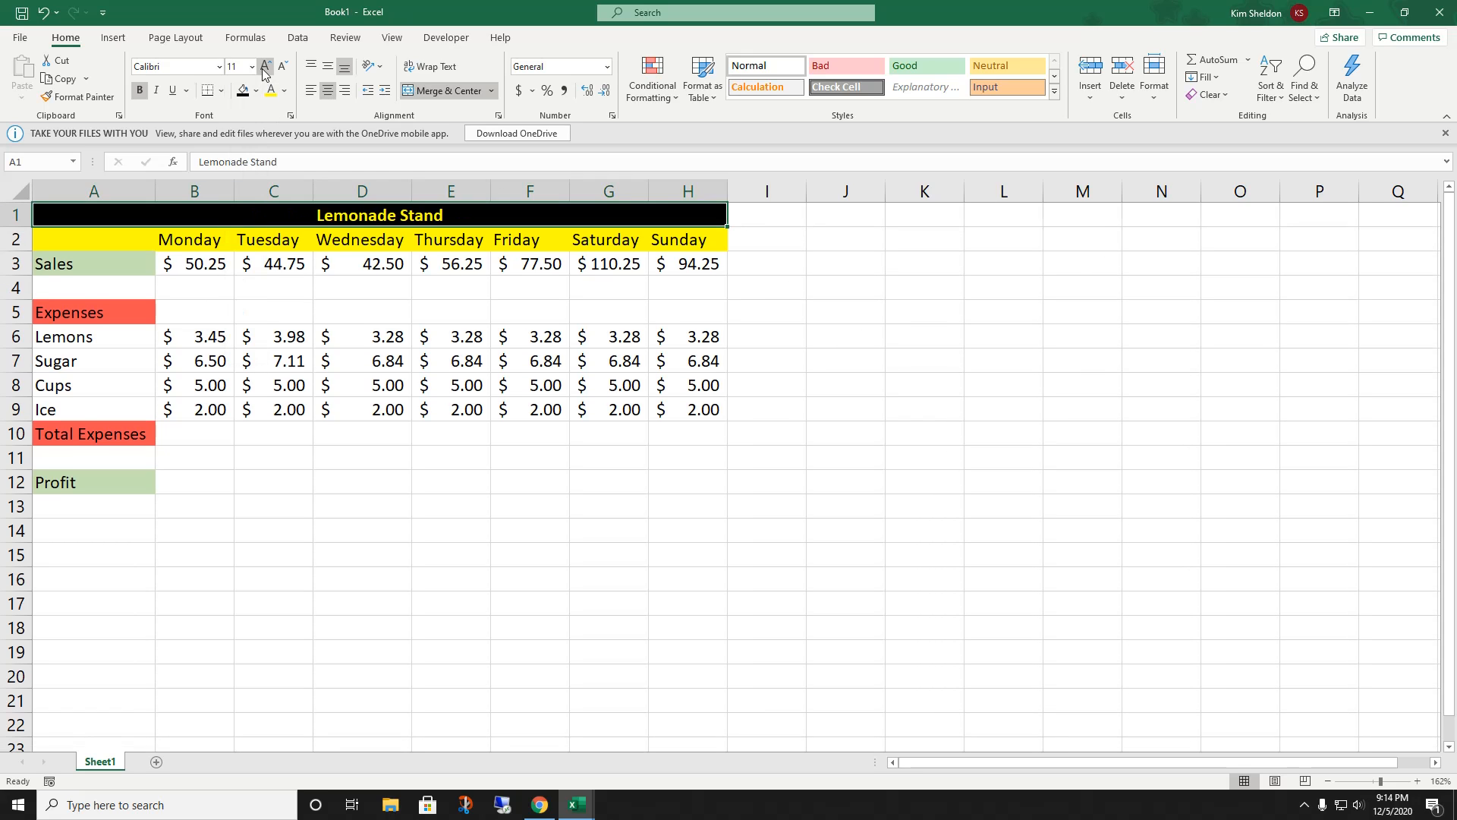
pyautogui.click(265, 66)
pyautogui.click(265, 66)
pyautogui.click(265, 67)
pyautogui.click(265, 67)
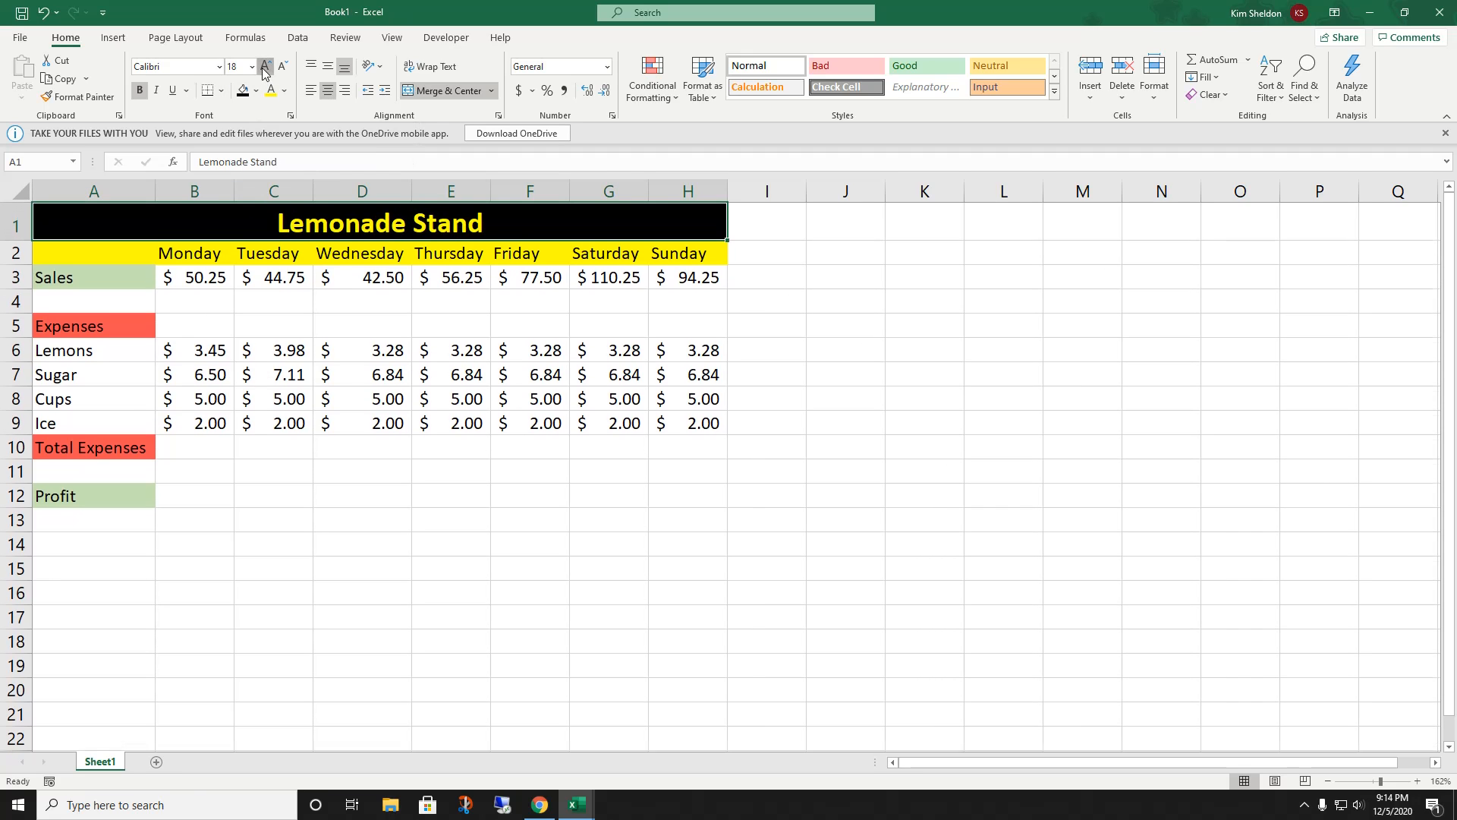
pyautogui.click(265, 67)
pyautogui.click(265, 67)
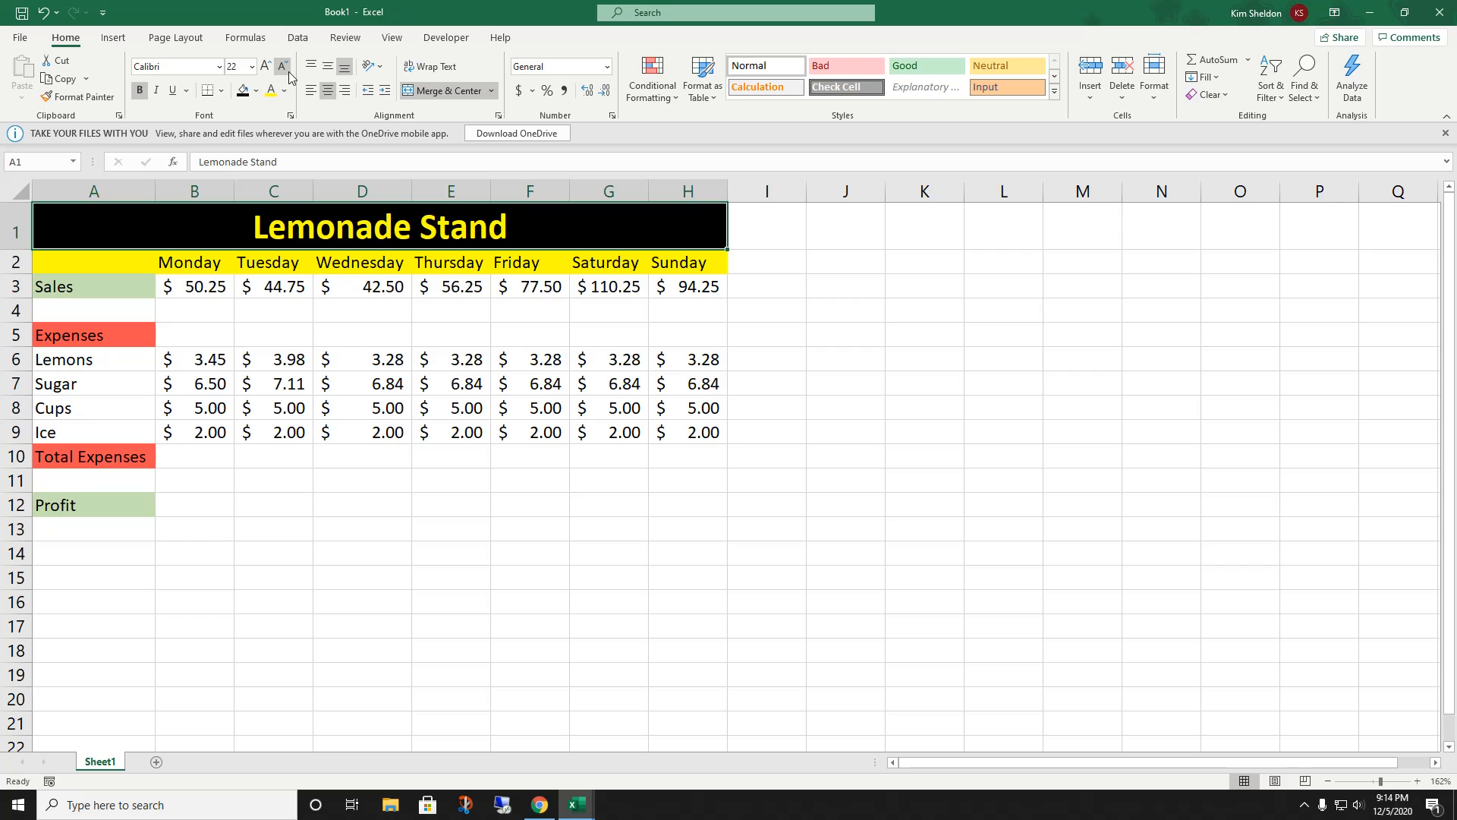
pyautogui.click(283, 66)
pyautogui.click(281, 69)
pyautogui.click(279, 70)
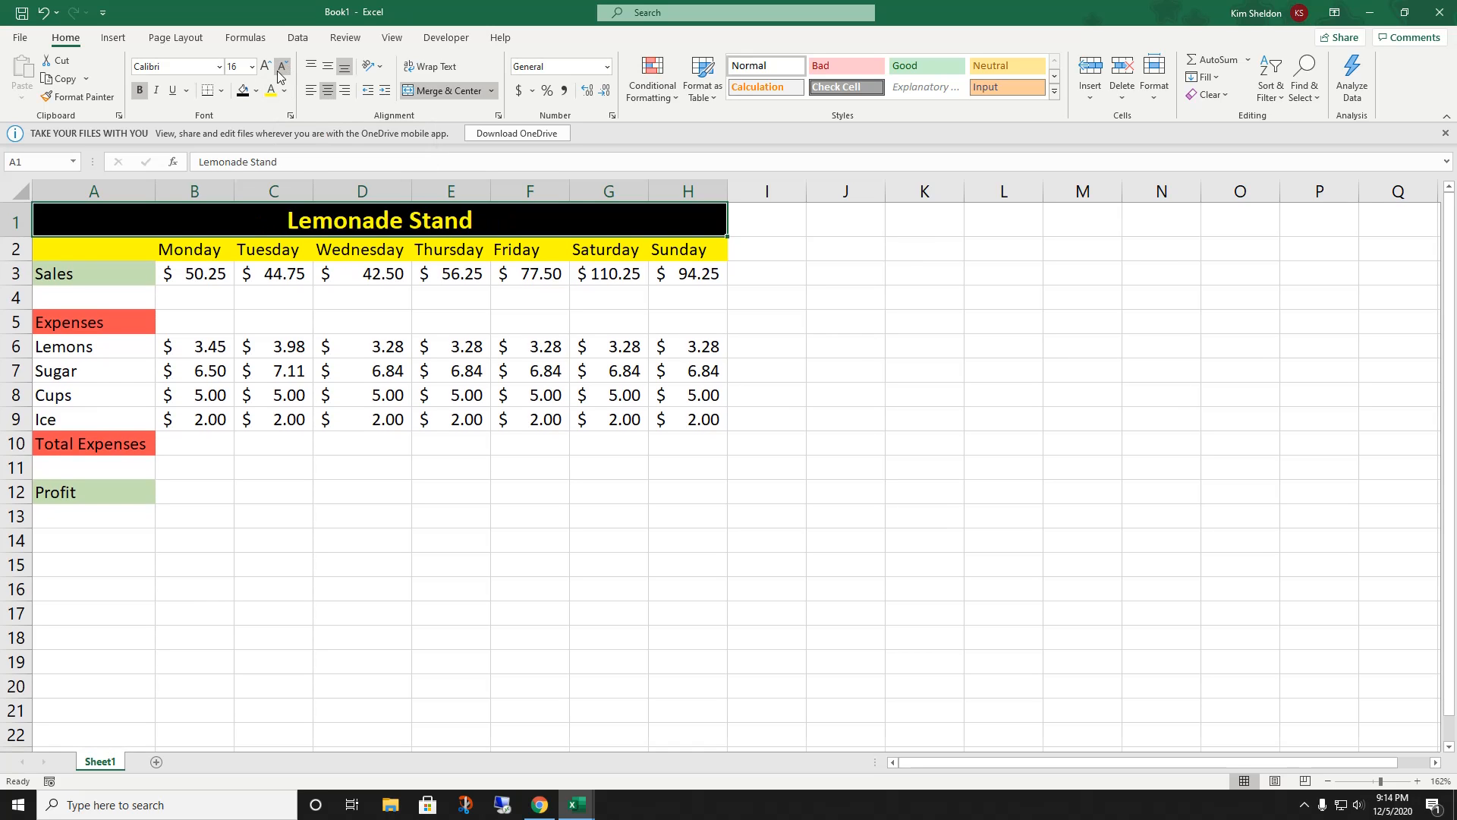
pyautogui.click(789, 297)
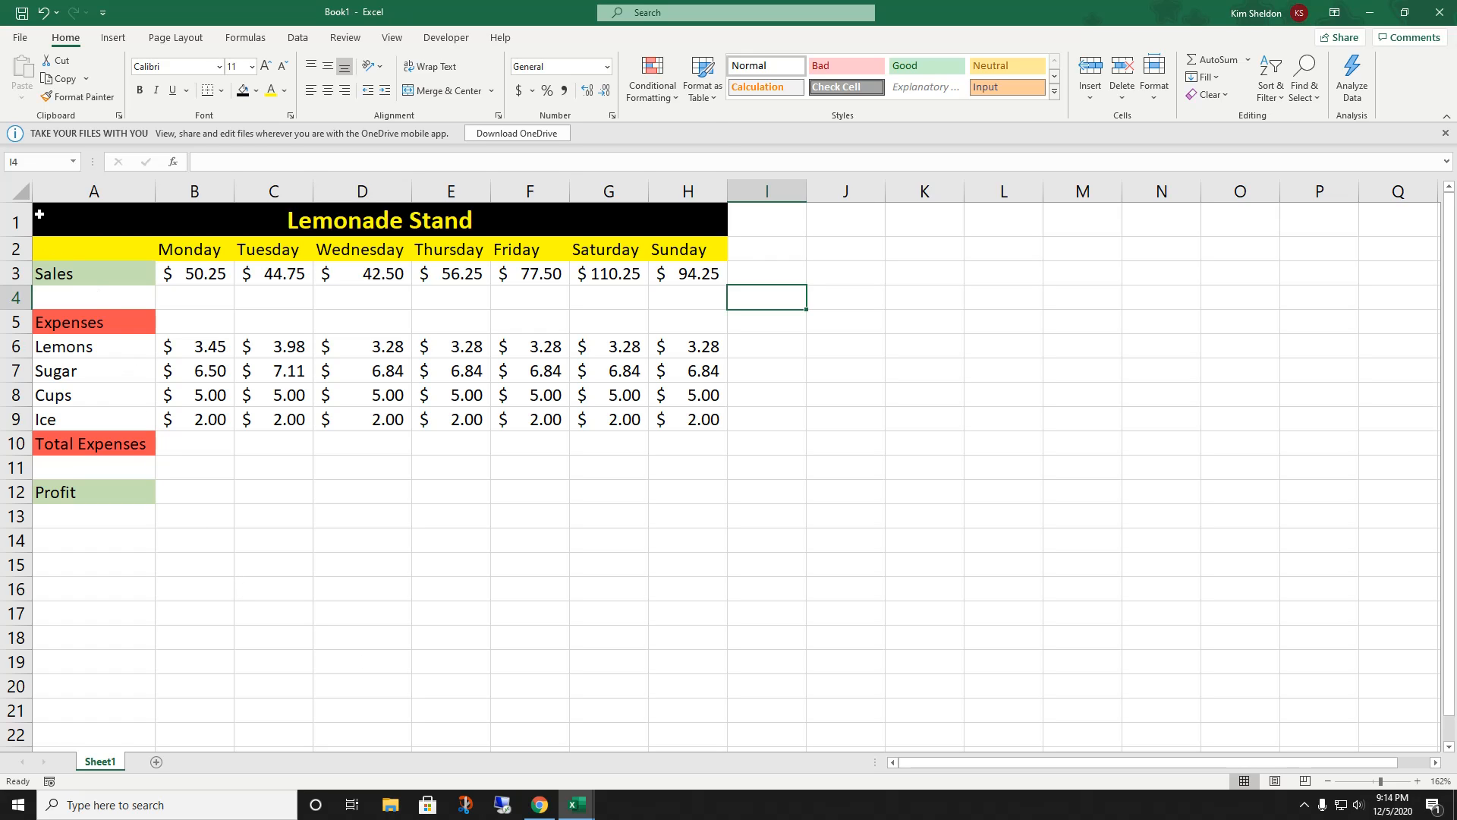
# Step: Apply all borders to the whole table from A1 to H12
pyautogui.moveTo(40, 215)
pyautogui.mouseDown()
pyautogui.moveTo(148, 334)
pyautogui.moveTo(260, 503)
pyautogui.moveTo(739, 501)
pyautogui.moveTo(687, 492)
pyautogui.mouseUp()
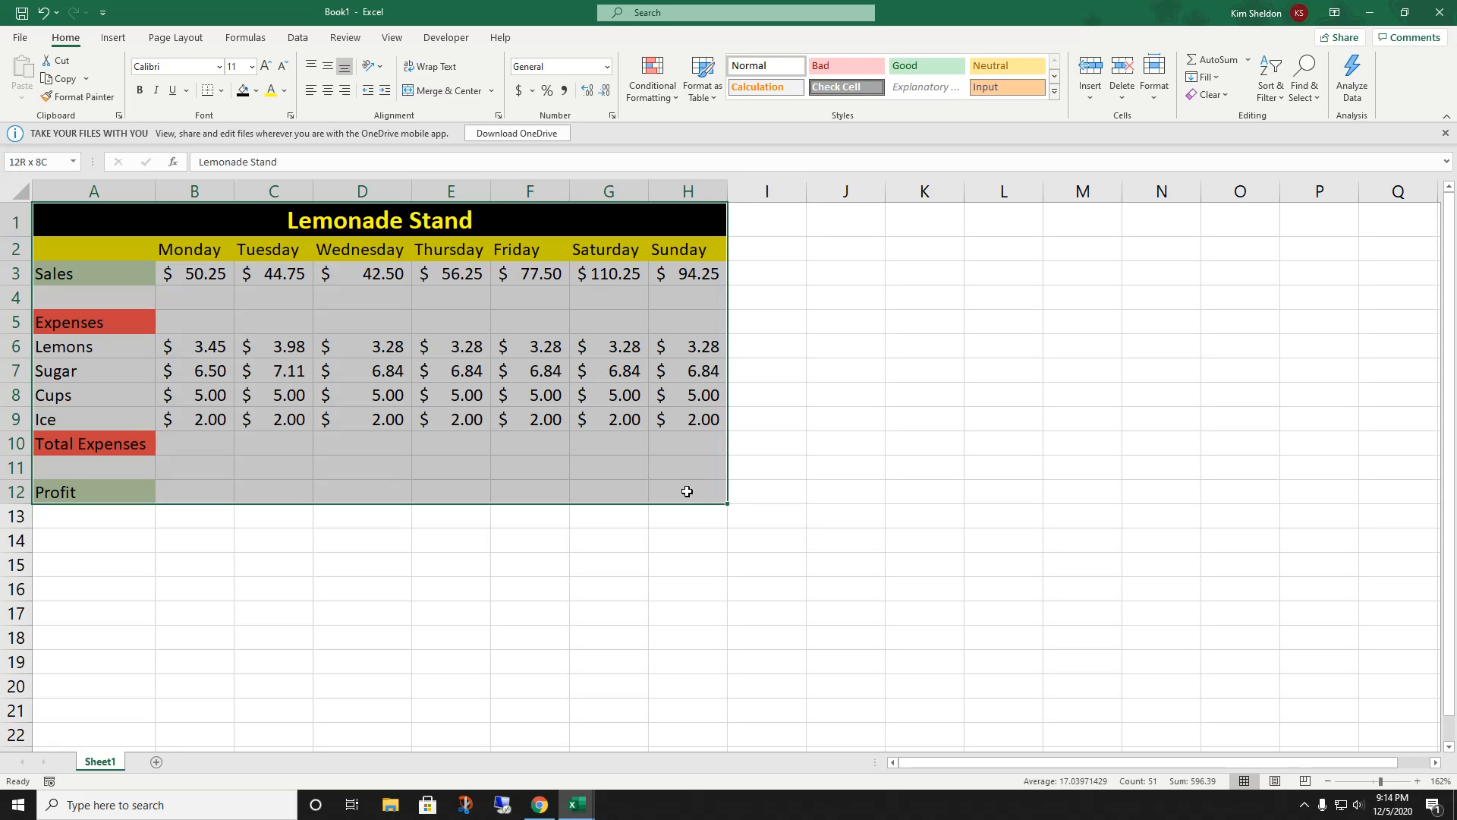
pyautogui.moveTo(687, 491); pyautogui.dragTo(687, 491)
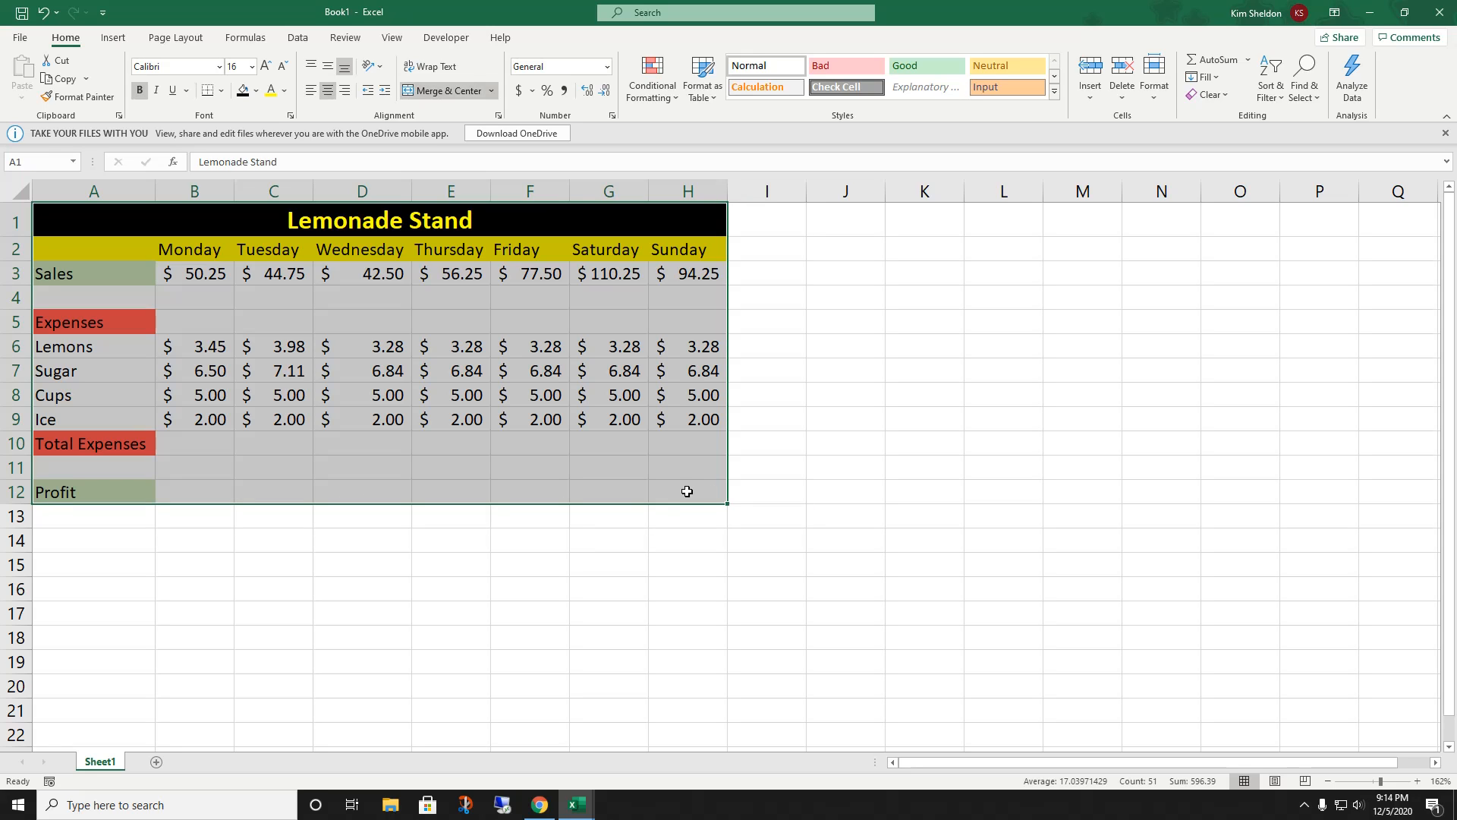
pyautogui.click(222, 92)
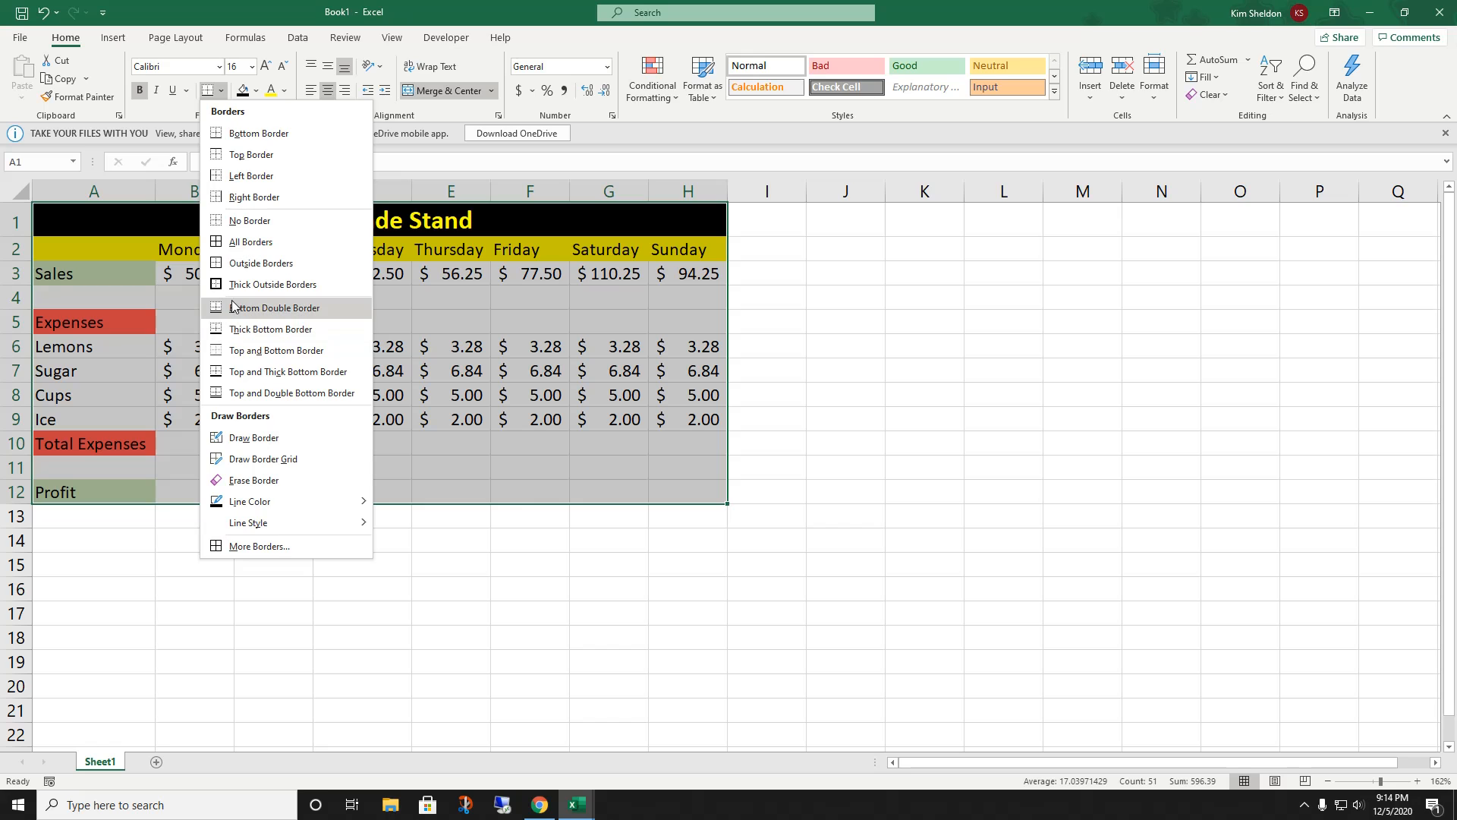
pyautogui.click(234, 247)
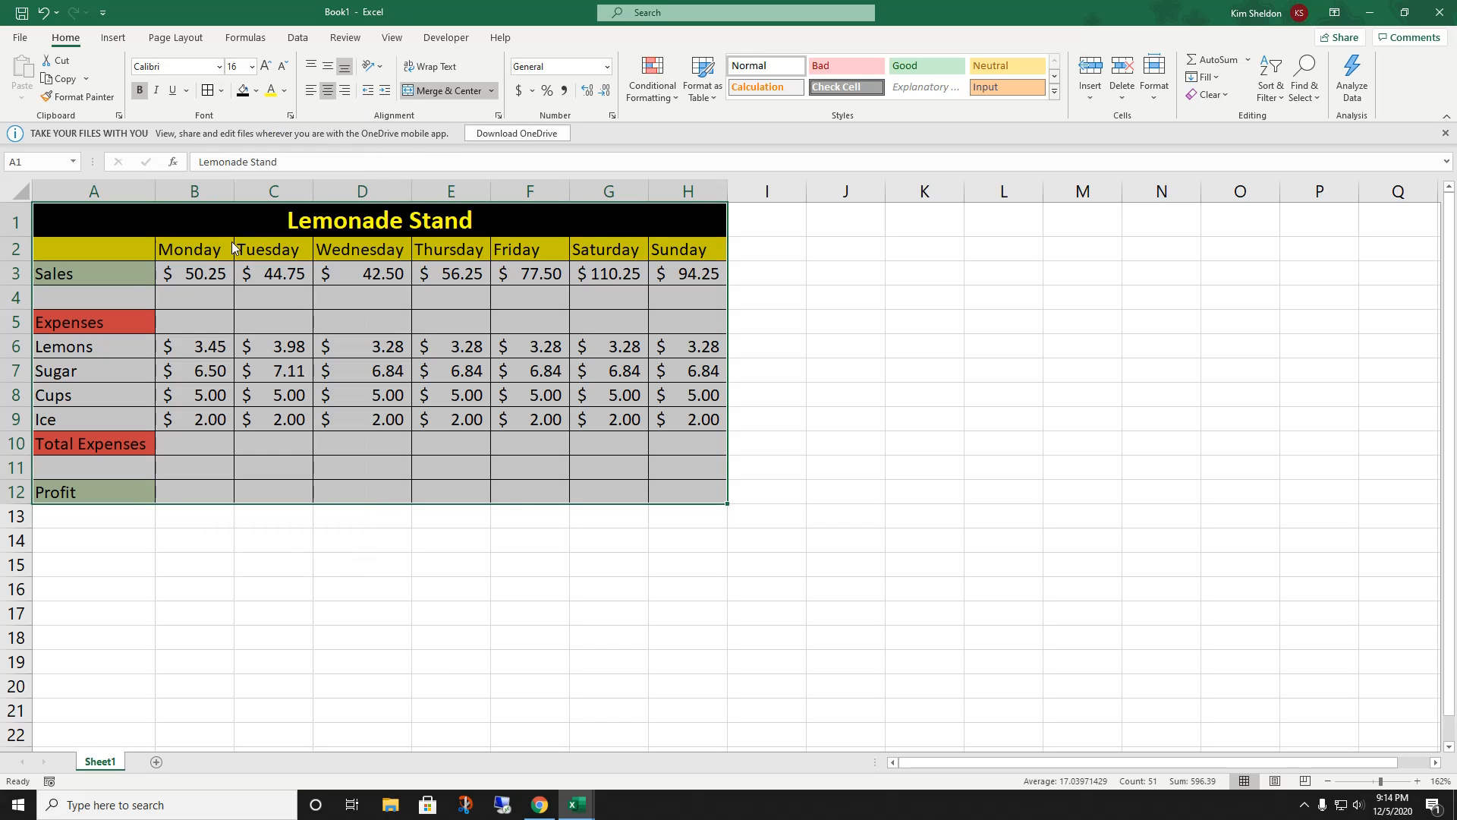
pyautogui.click(849, 362)
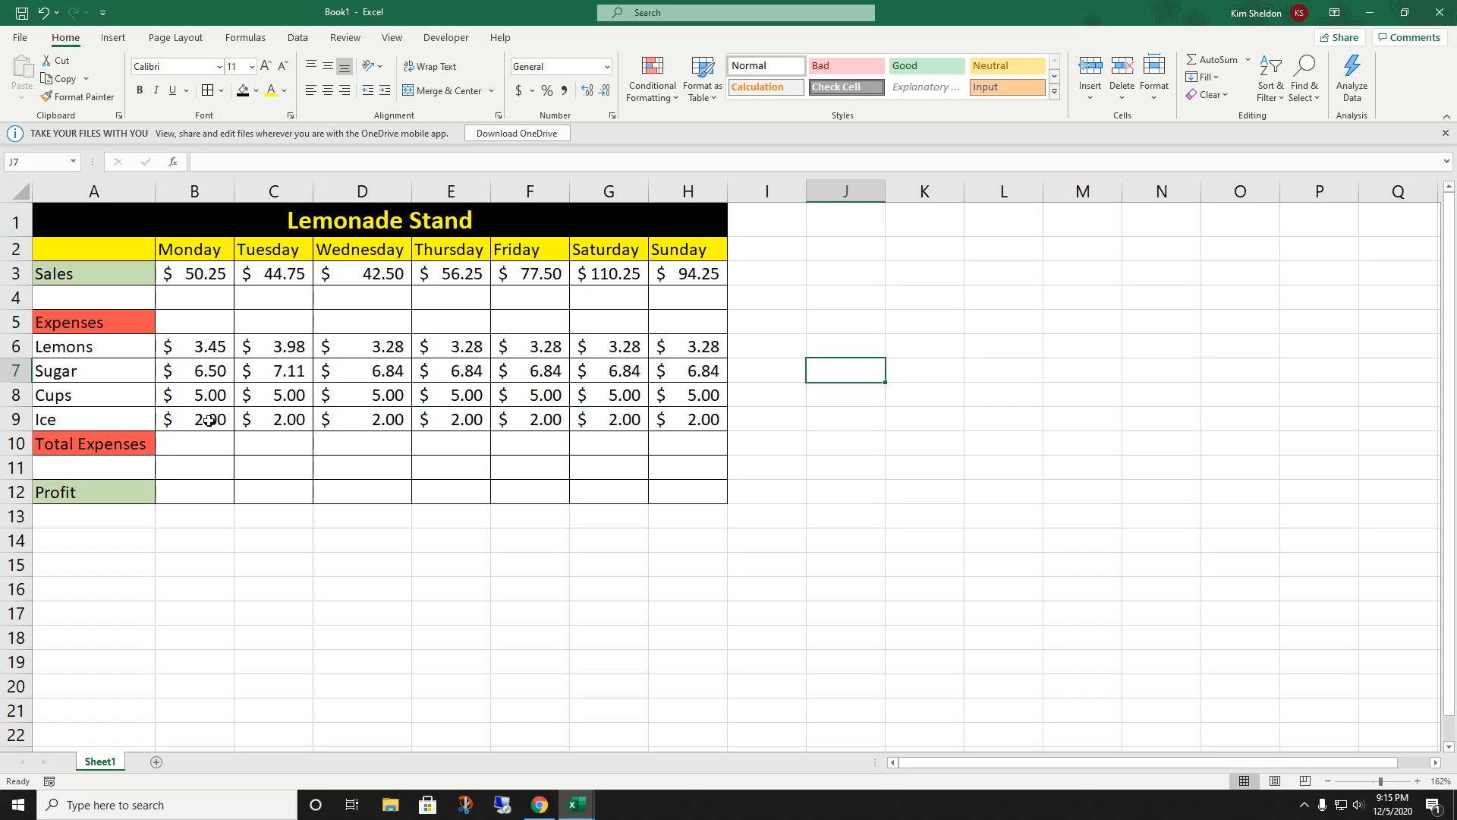
# Step: Total Monday's expenses from B6 to B9 into the Total Expenses cell B10 with AutoSum
pyautogui.moveTo(195, 416); pyautogui.dragTo(186, 446)
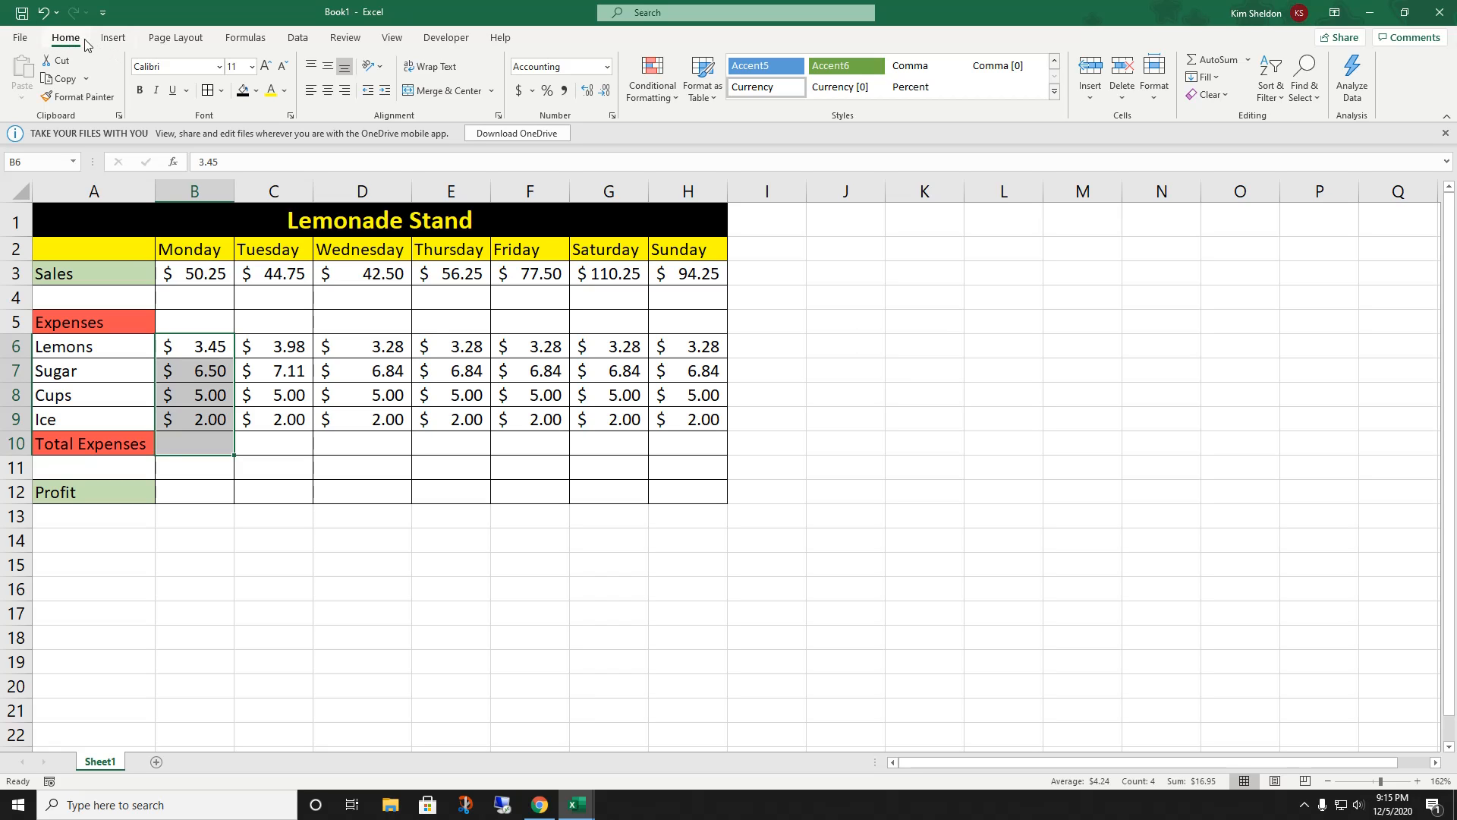
pyautogui.click(114, 38)
pyautogui.click(176, 38)
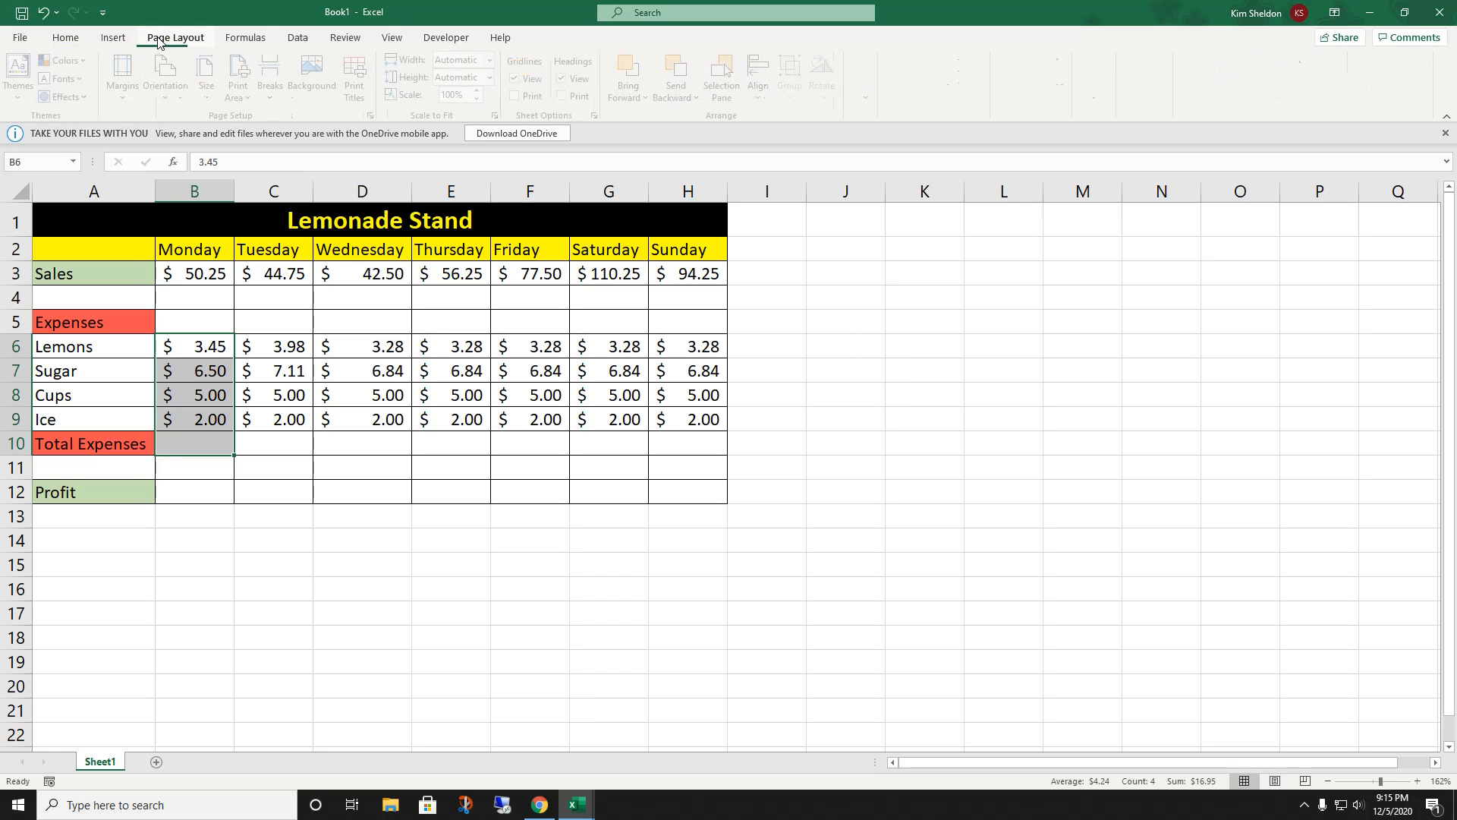
pyautogui.click(65, 38)
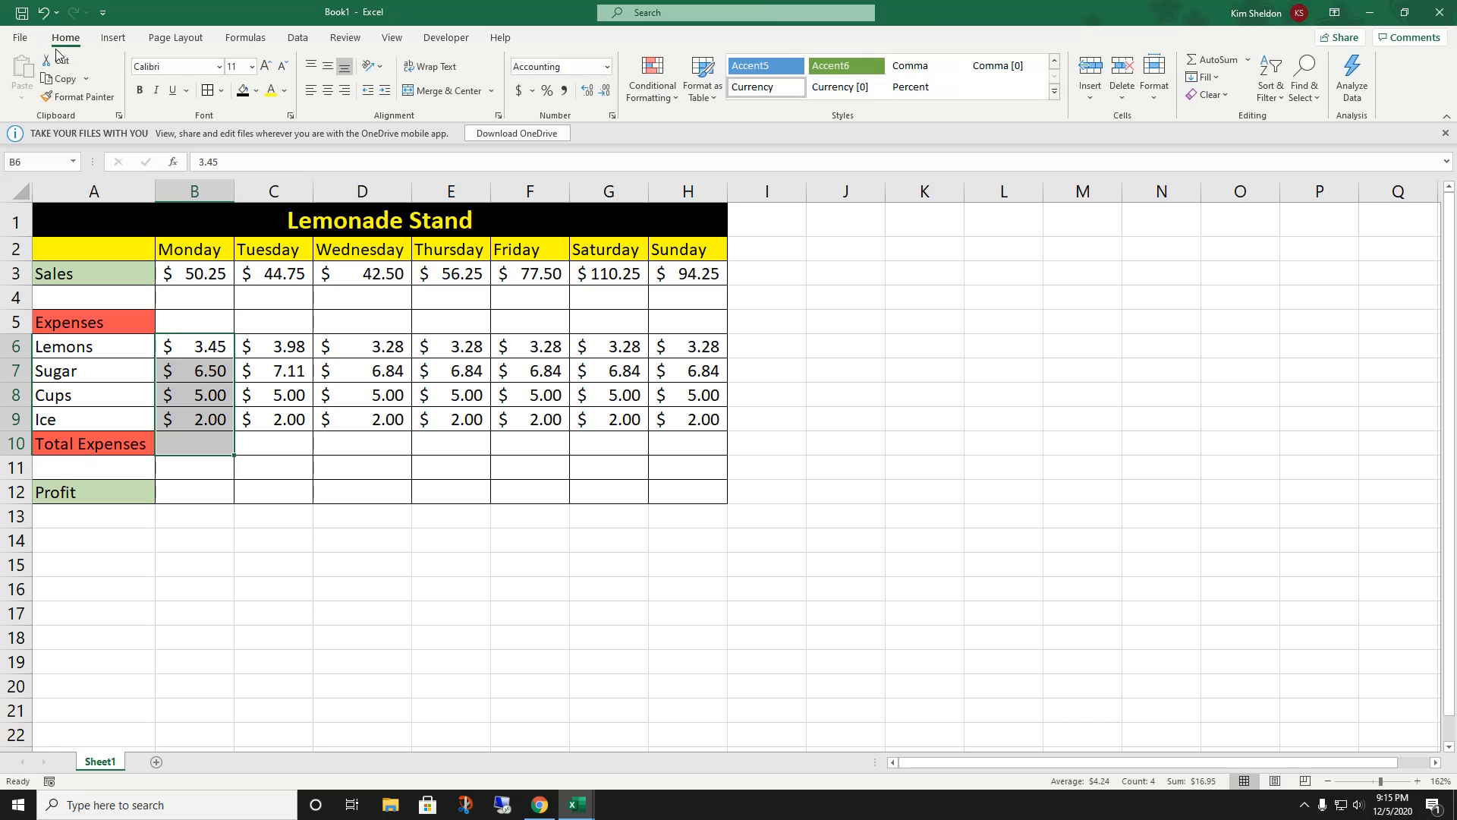
pyautogui.click(1214, 60)
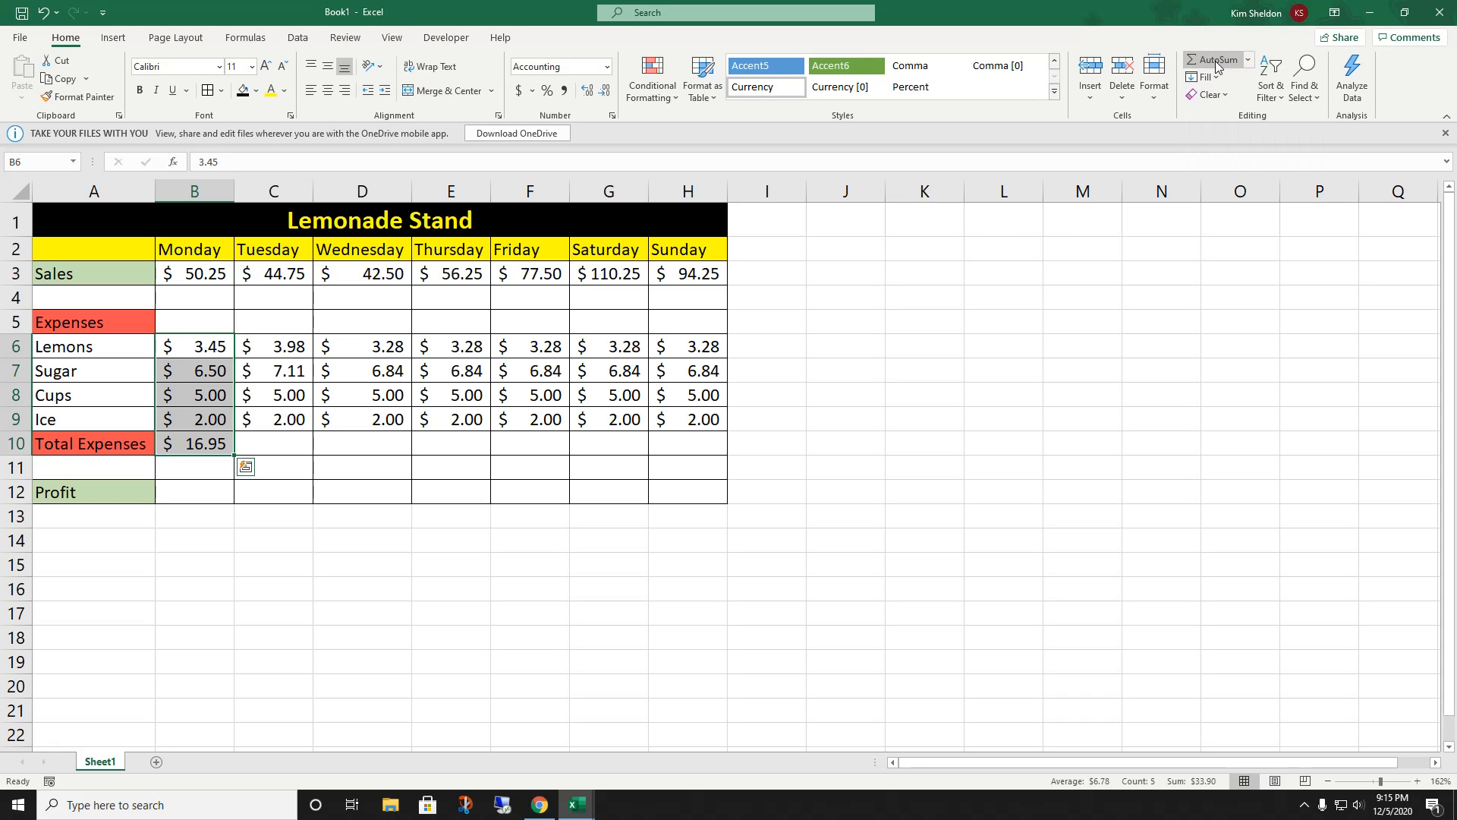
# Step: Total Tuesday's expenses in C10 with the AutoSum formula =SUM(C6:C9)
pyautogui.click(270, 459)
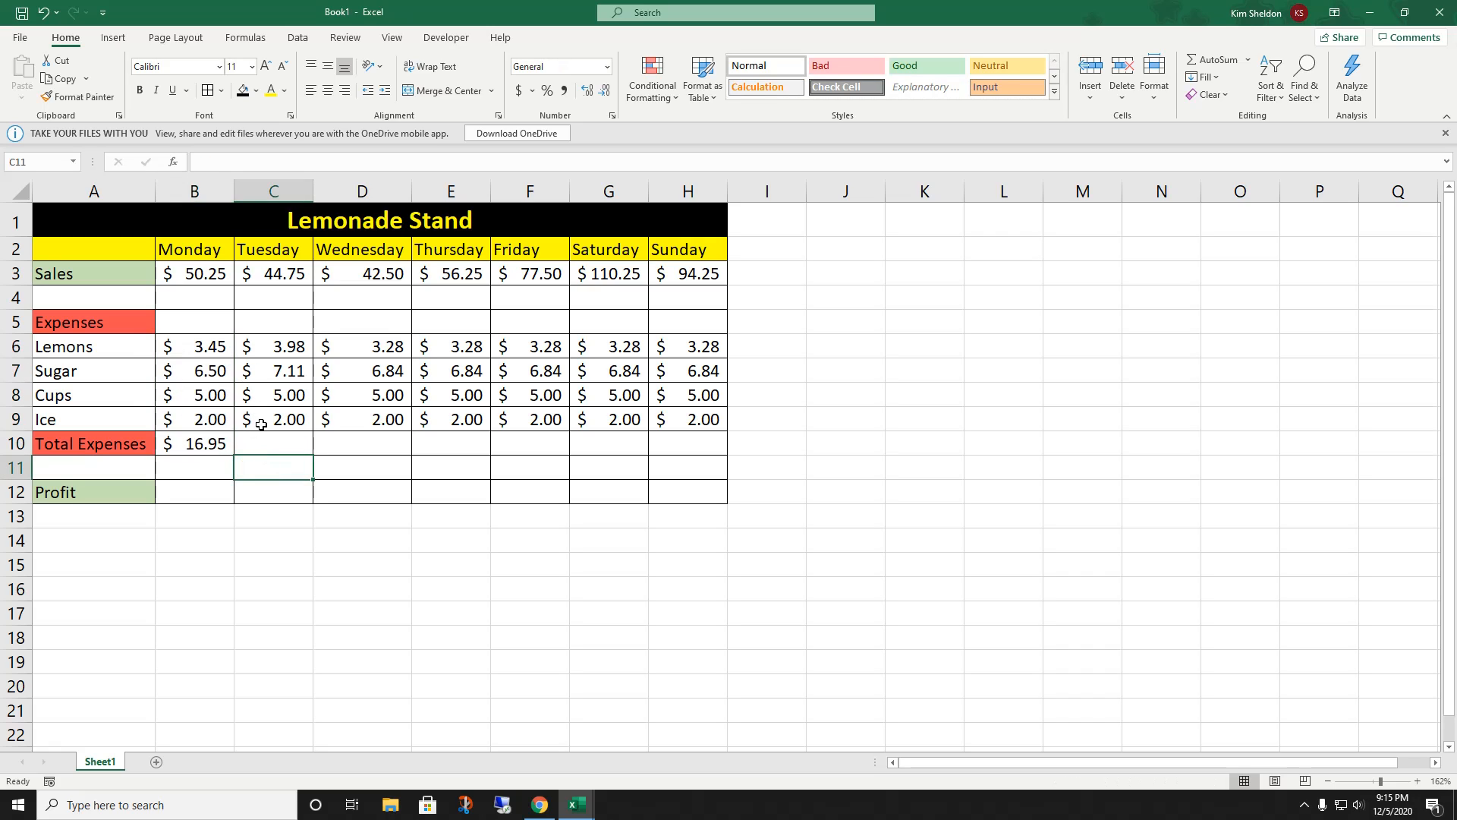
pyautogui.click(285, 438)
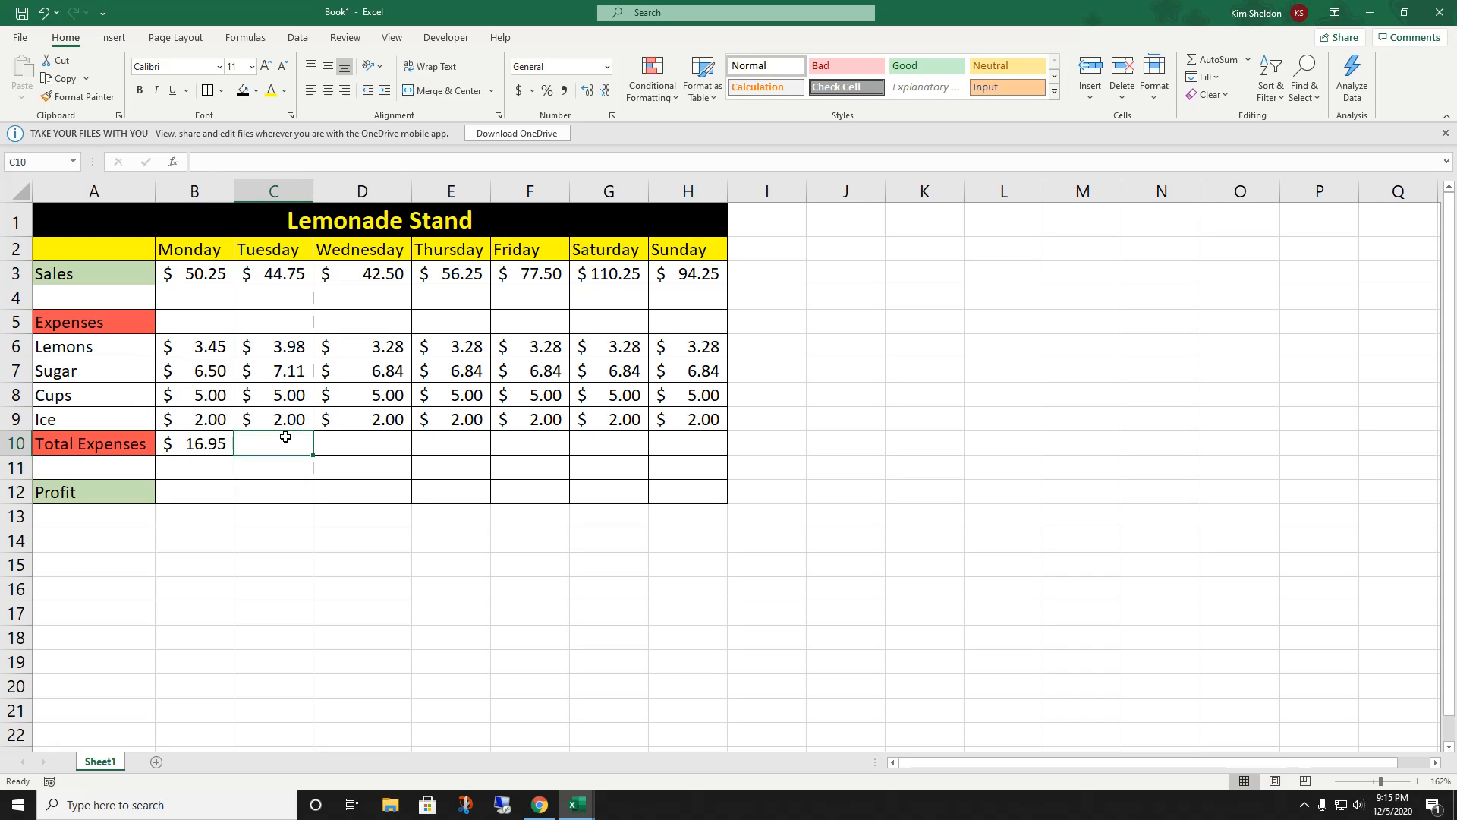
pyautogui.click(1209, 65)
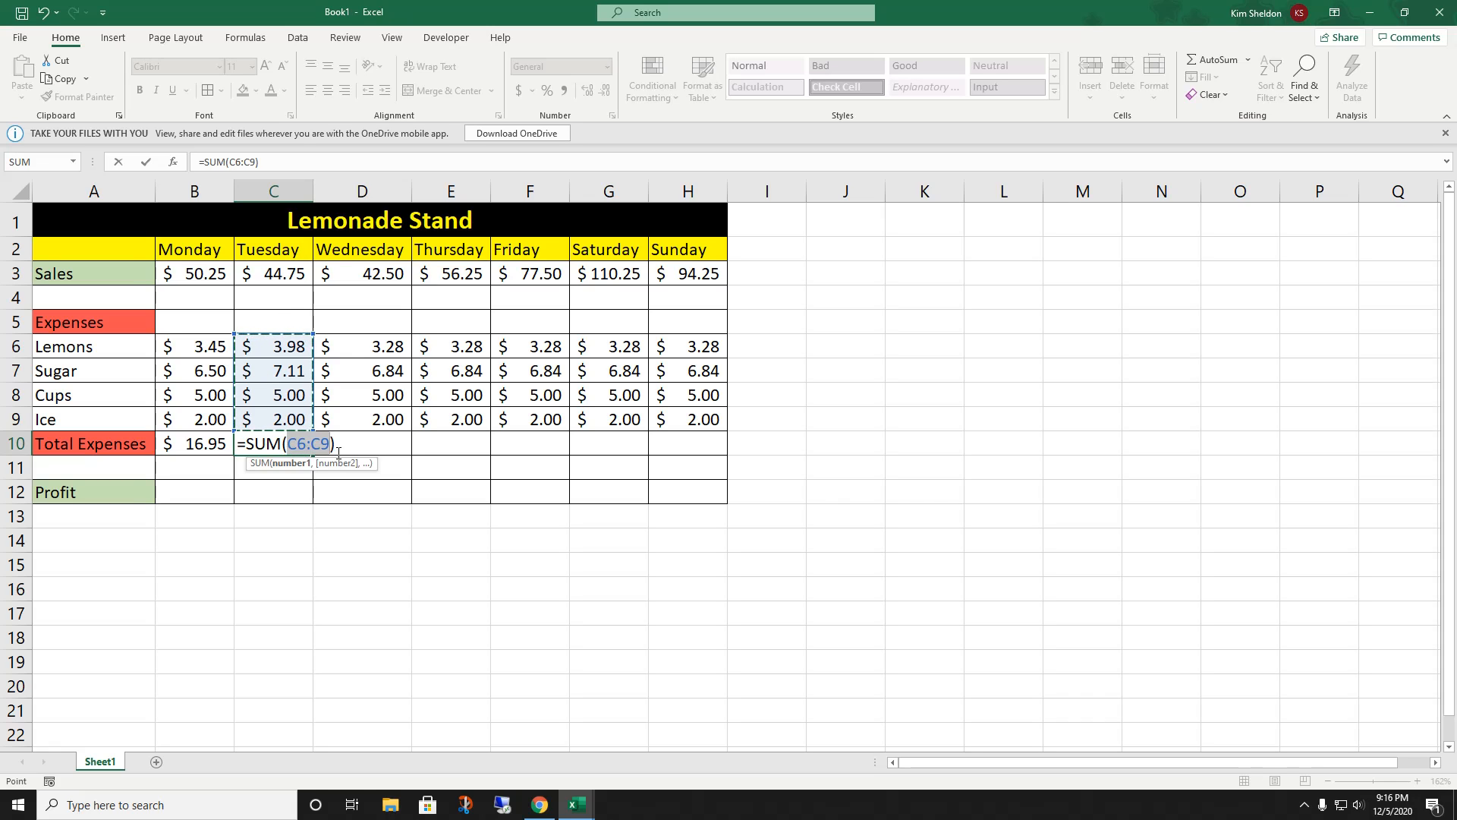
pyautogui.press('Return')
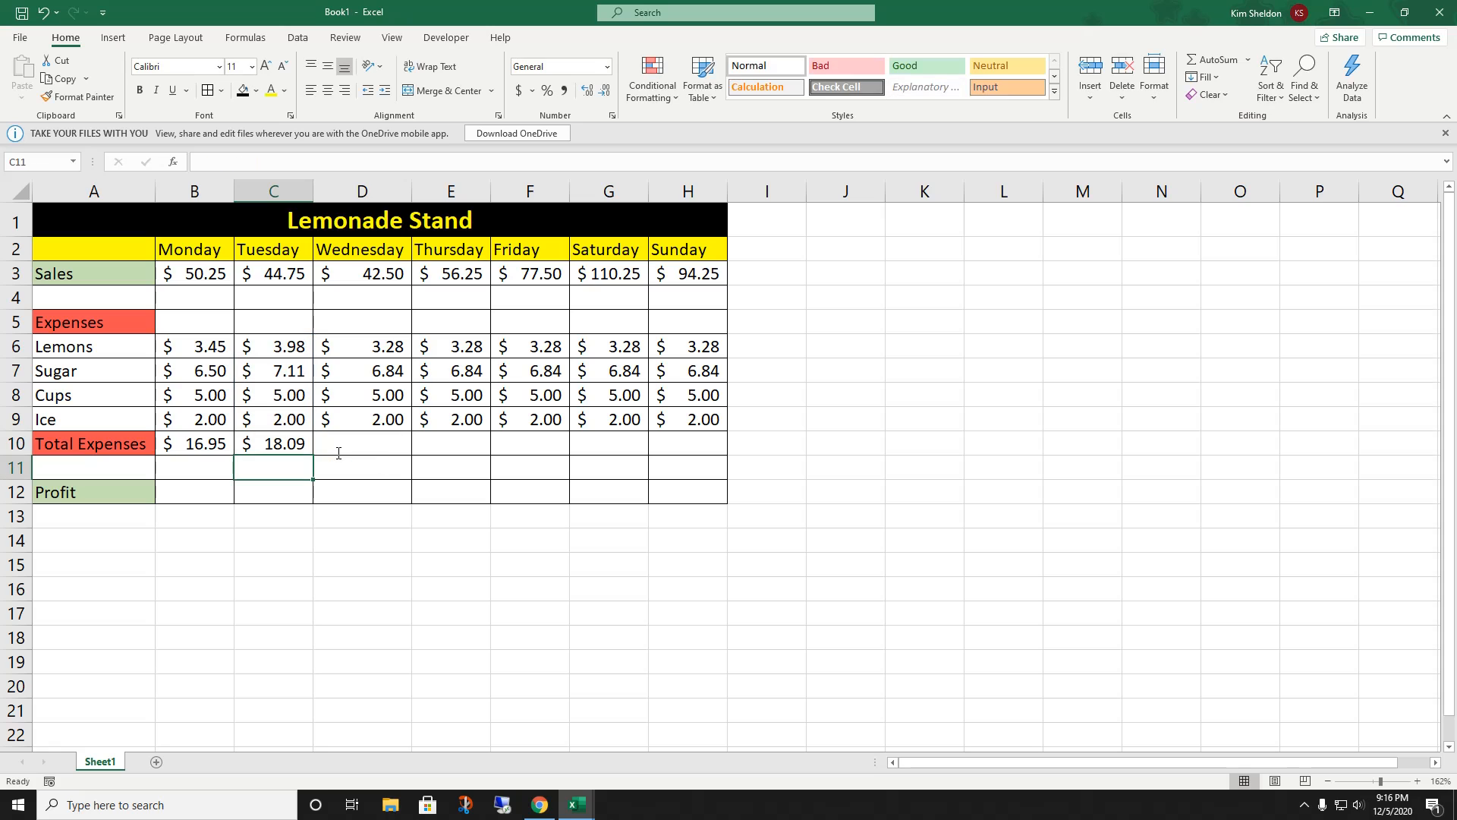
# Step: Fill Tuesday's Total Expenses formula from C10 across to H10 and check the copied formula for each day
pyautogui.click(286, 452)
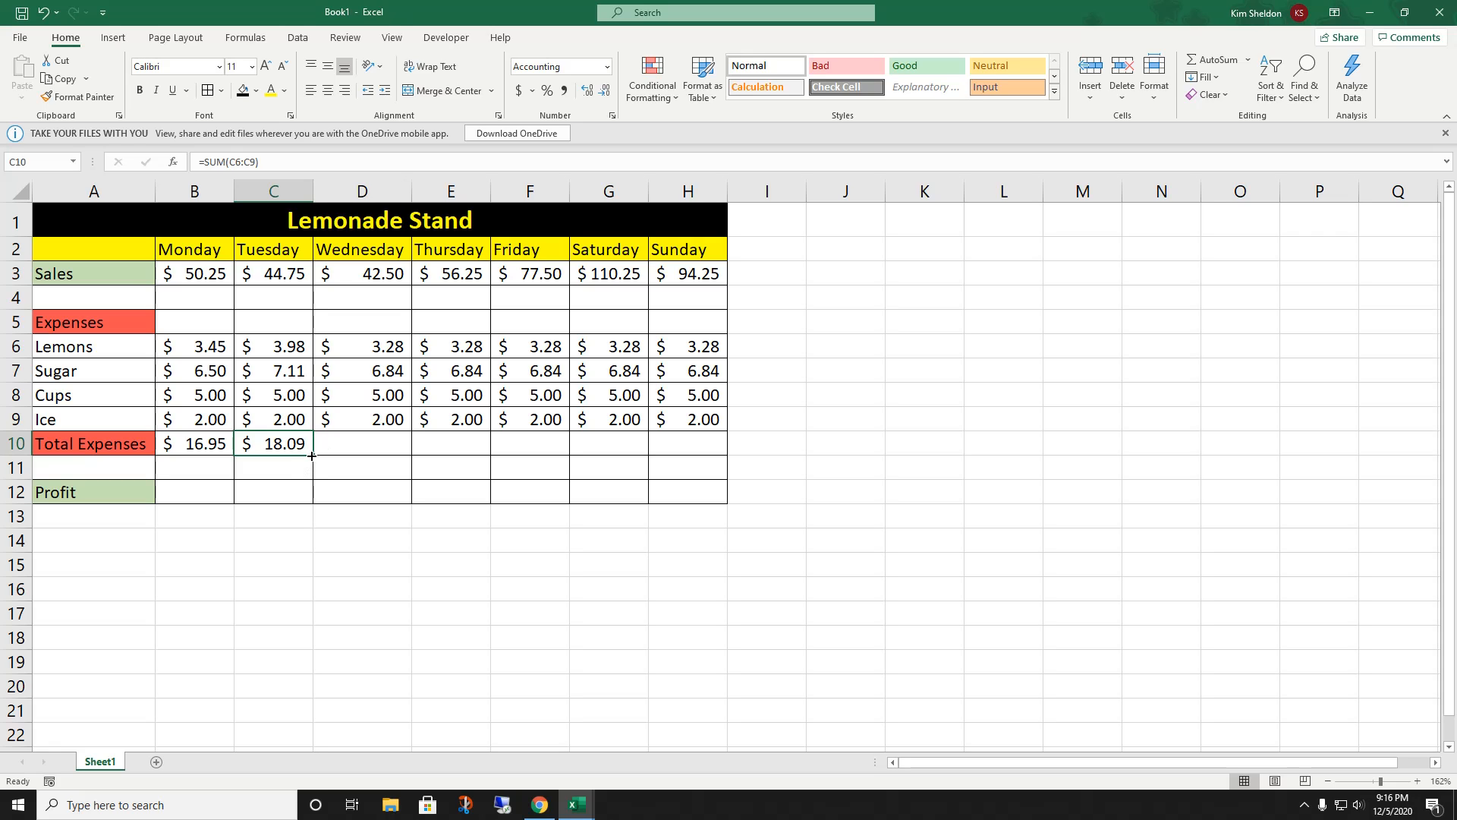
pyautogui.moveTo(312, 455); pyautogui.dragTo(700, 451)
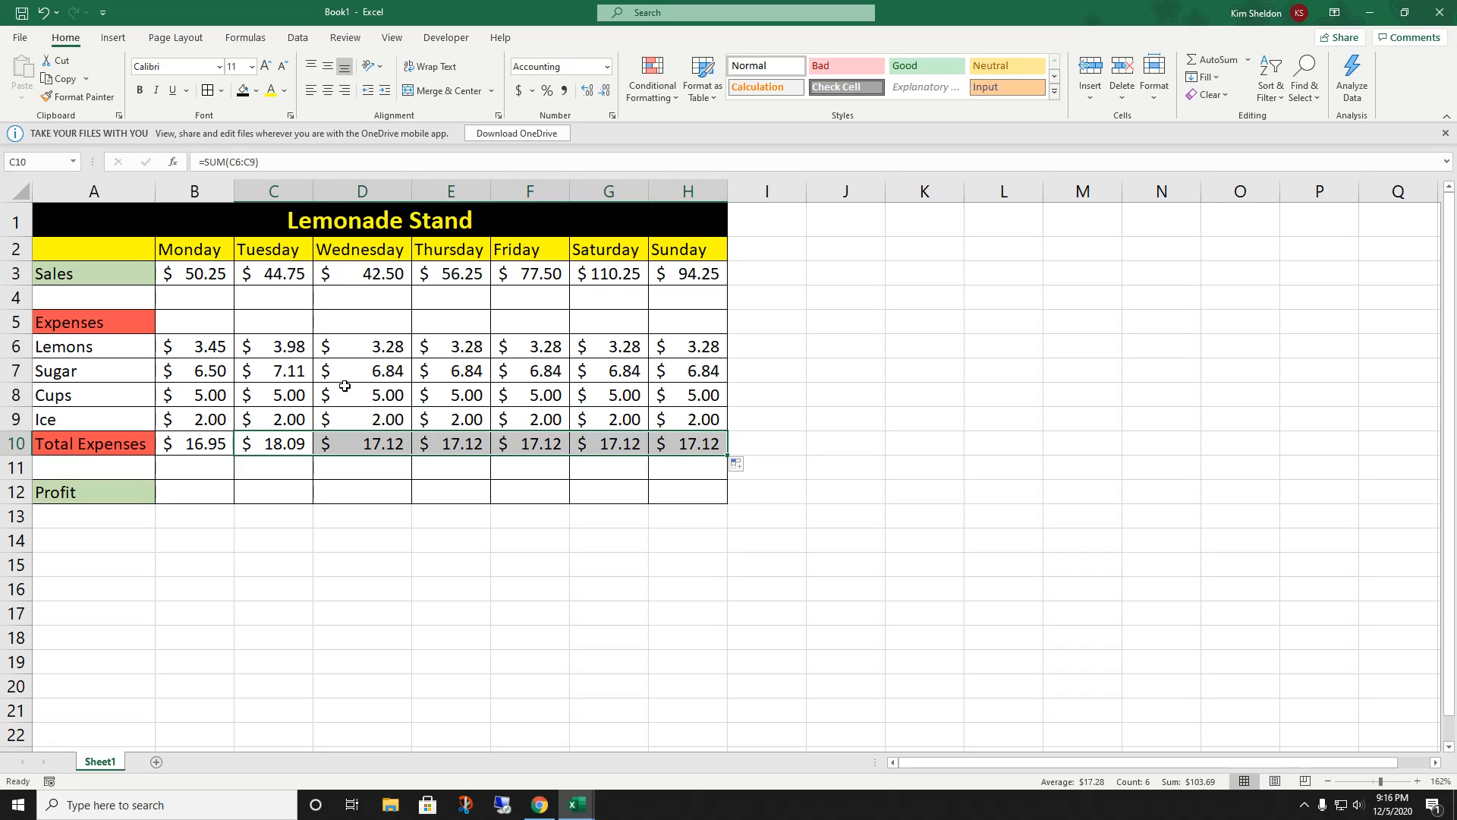
pyautogui.click(379, 442)
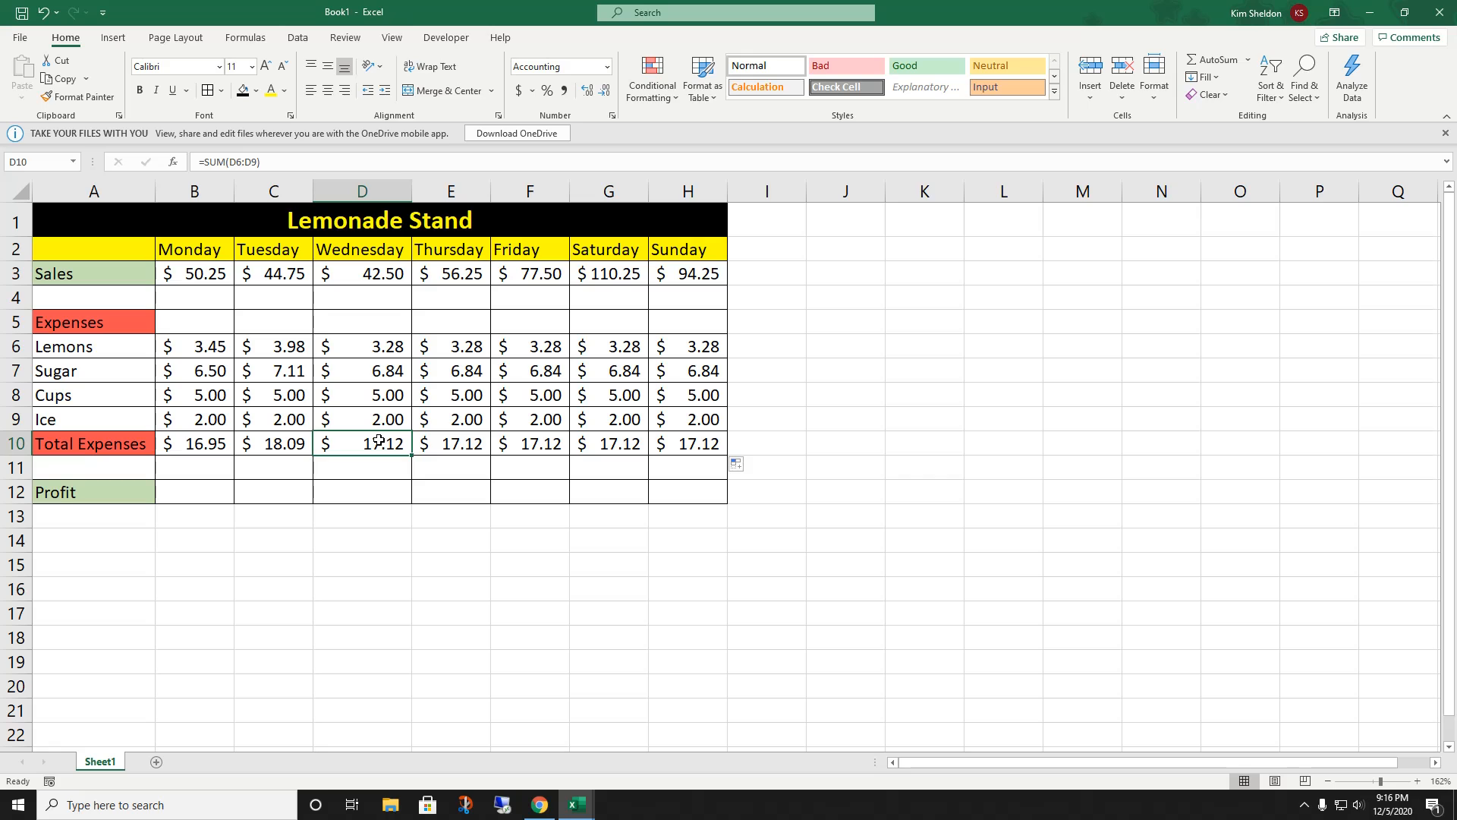
pyautogui.click(471, 443)
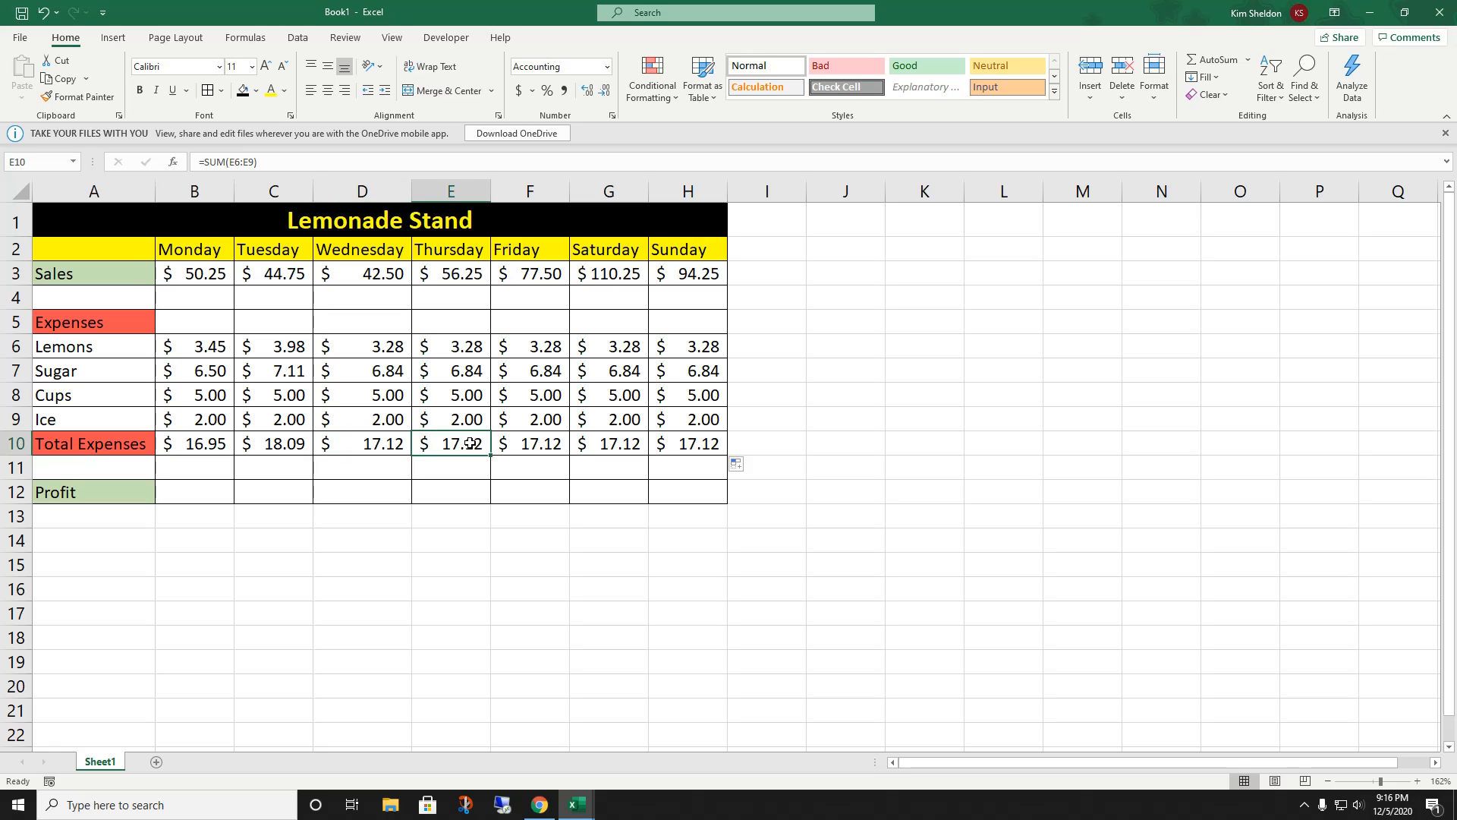
pyautogui.click(521, 444)
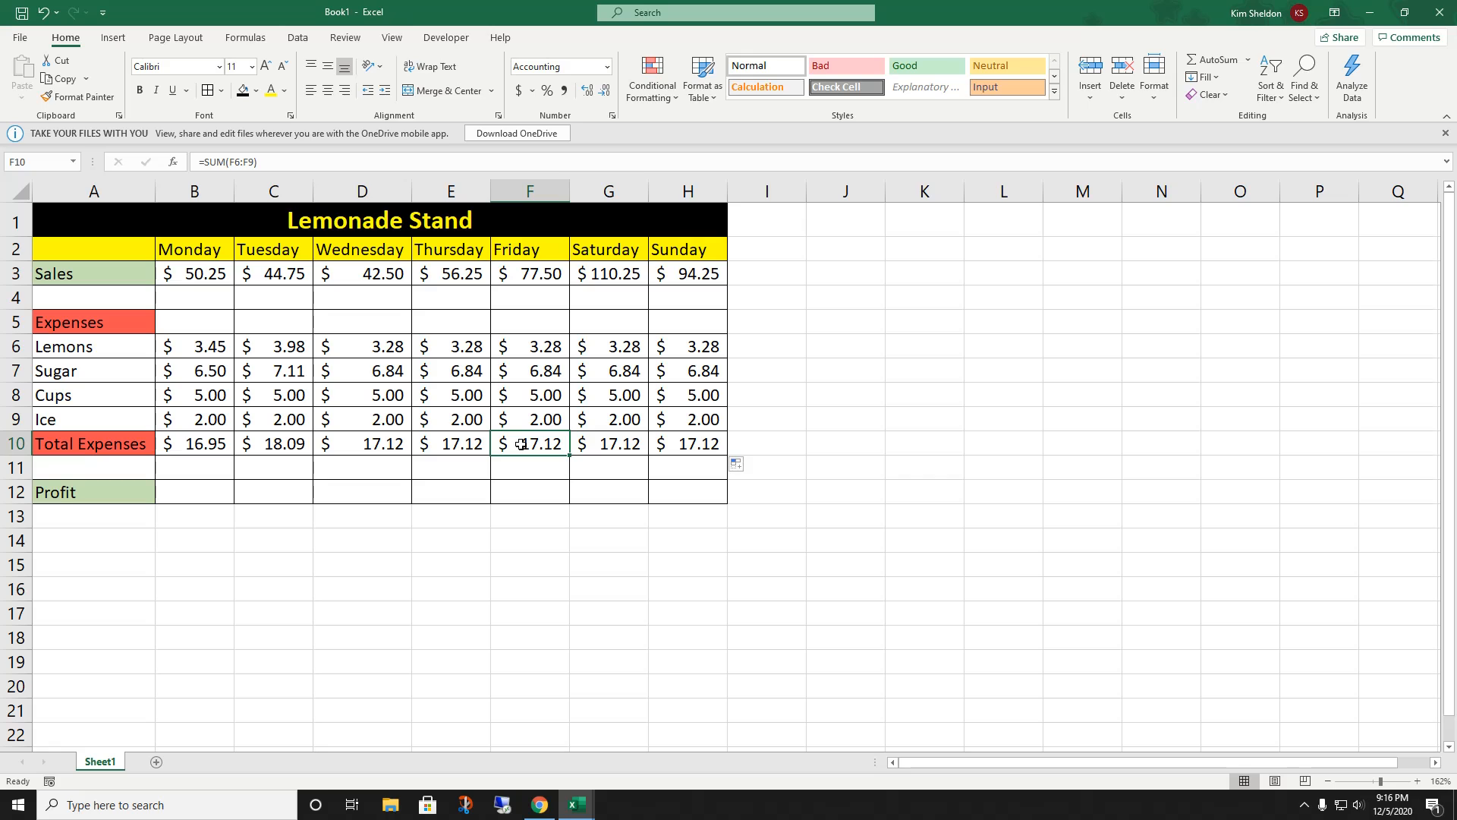
pyautogui.click(596, 451)
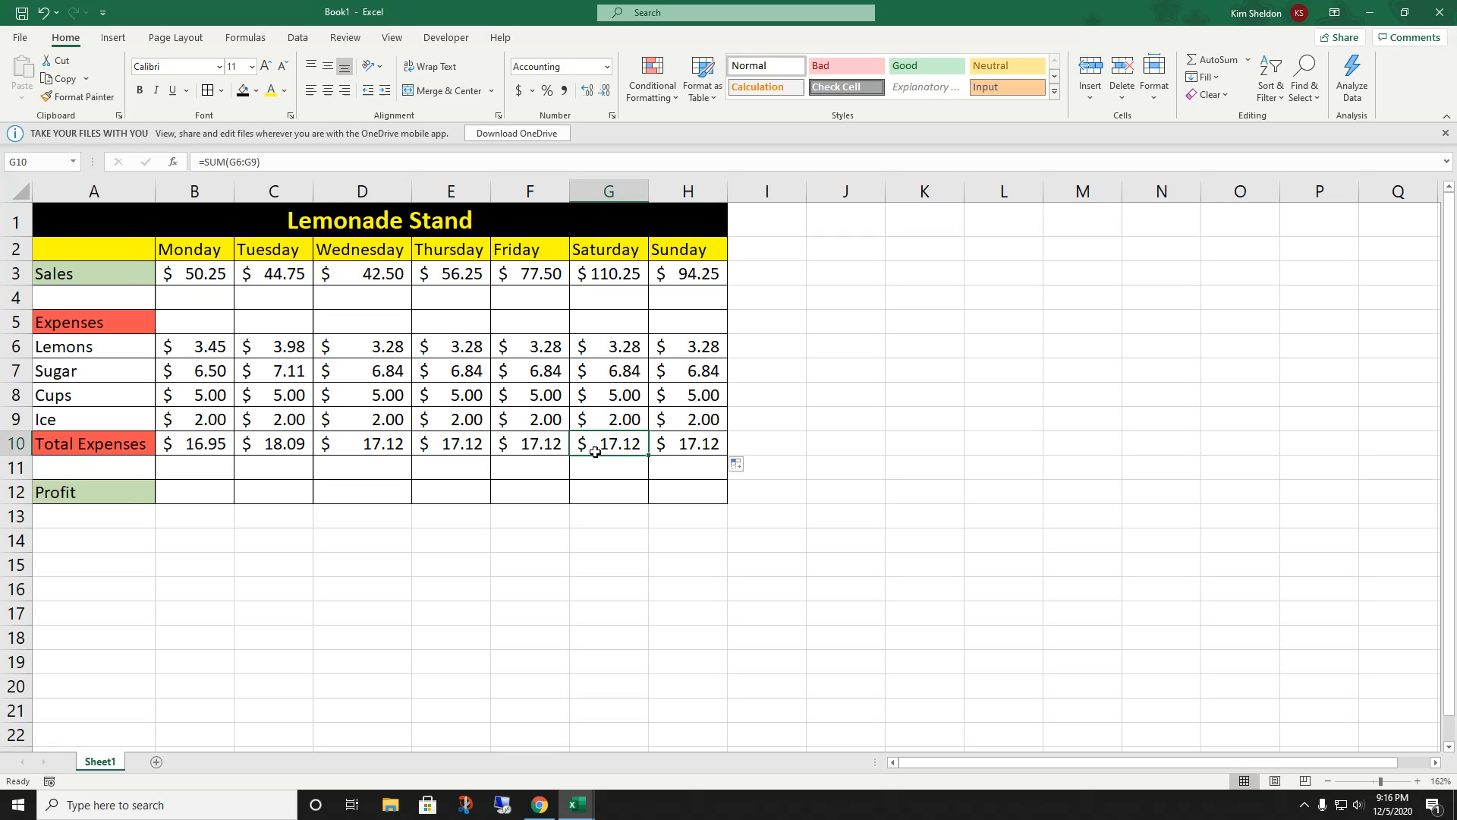
pyautogui.click(690, 449)
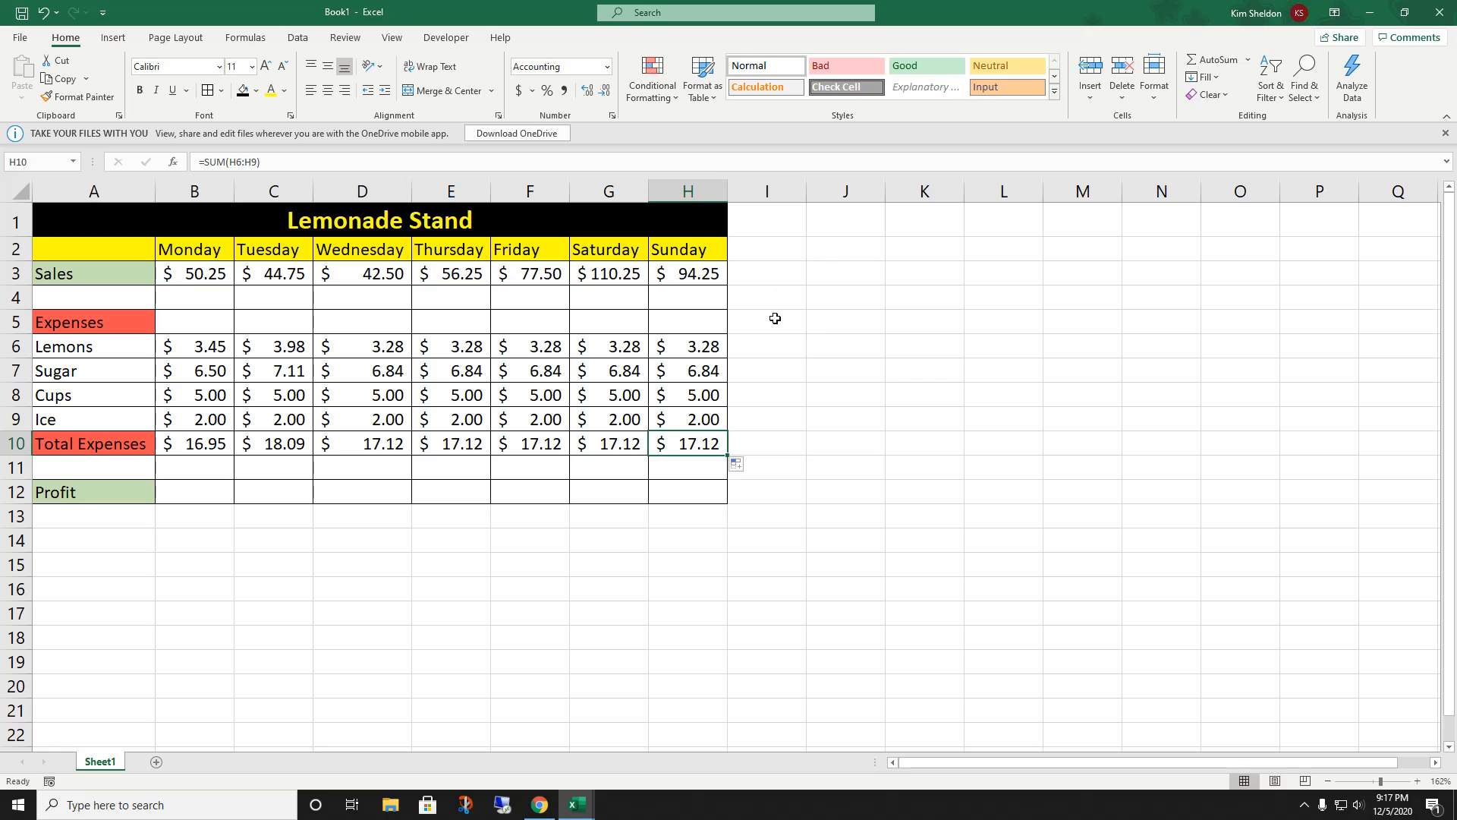
pyautogui.click(735, 345)
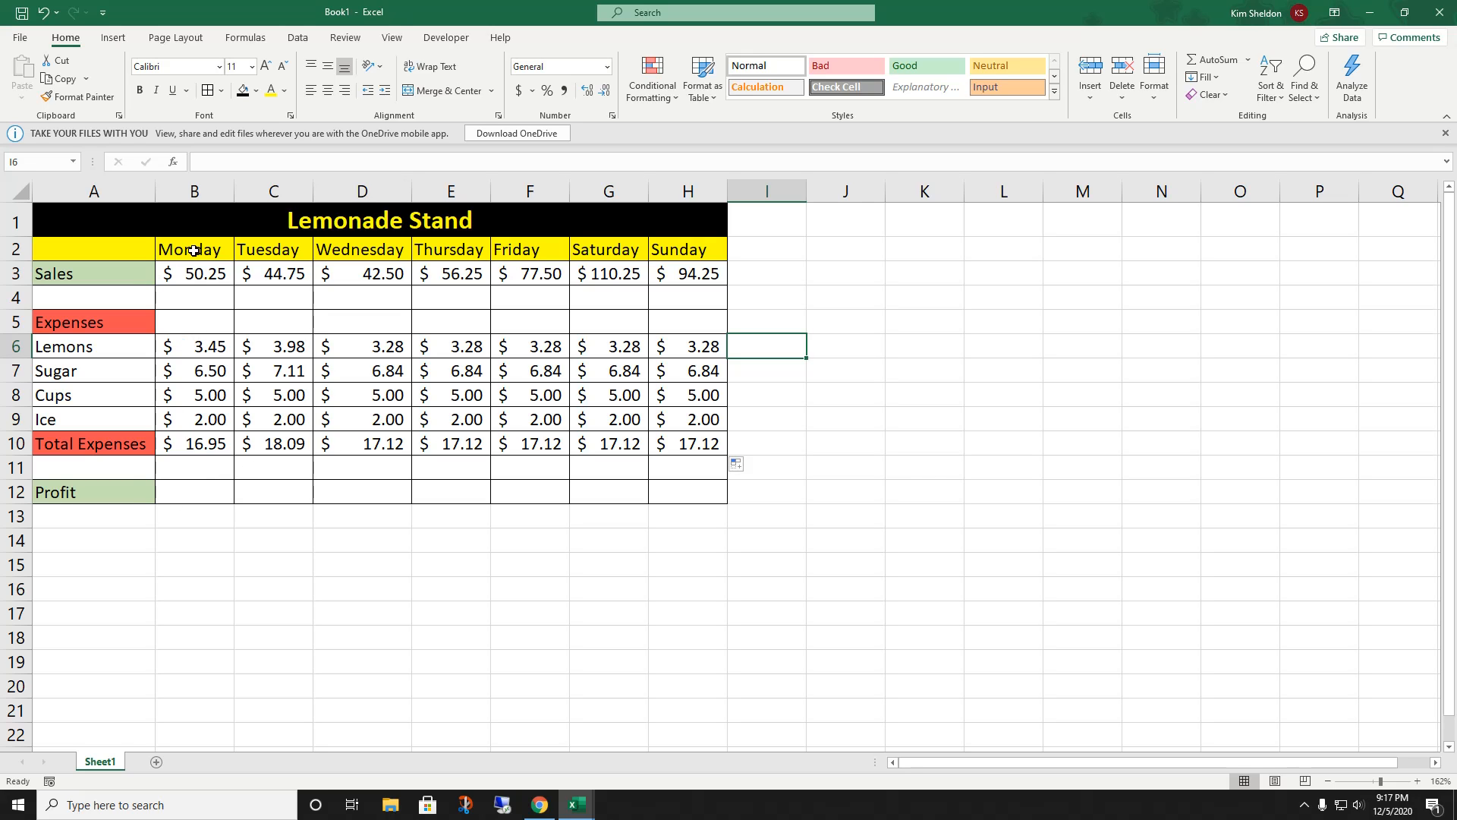
# Step: Calculate Monday's profit in B12 with the formula =B3-B10, subtracting Total Expenses from Sales
pyautogui.click(187, 495)
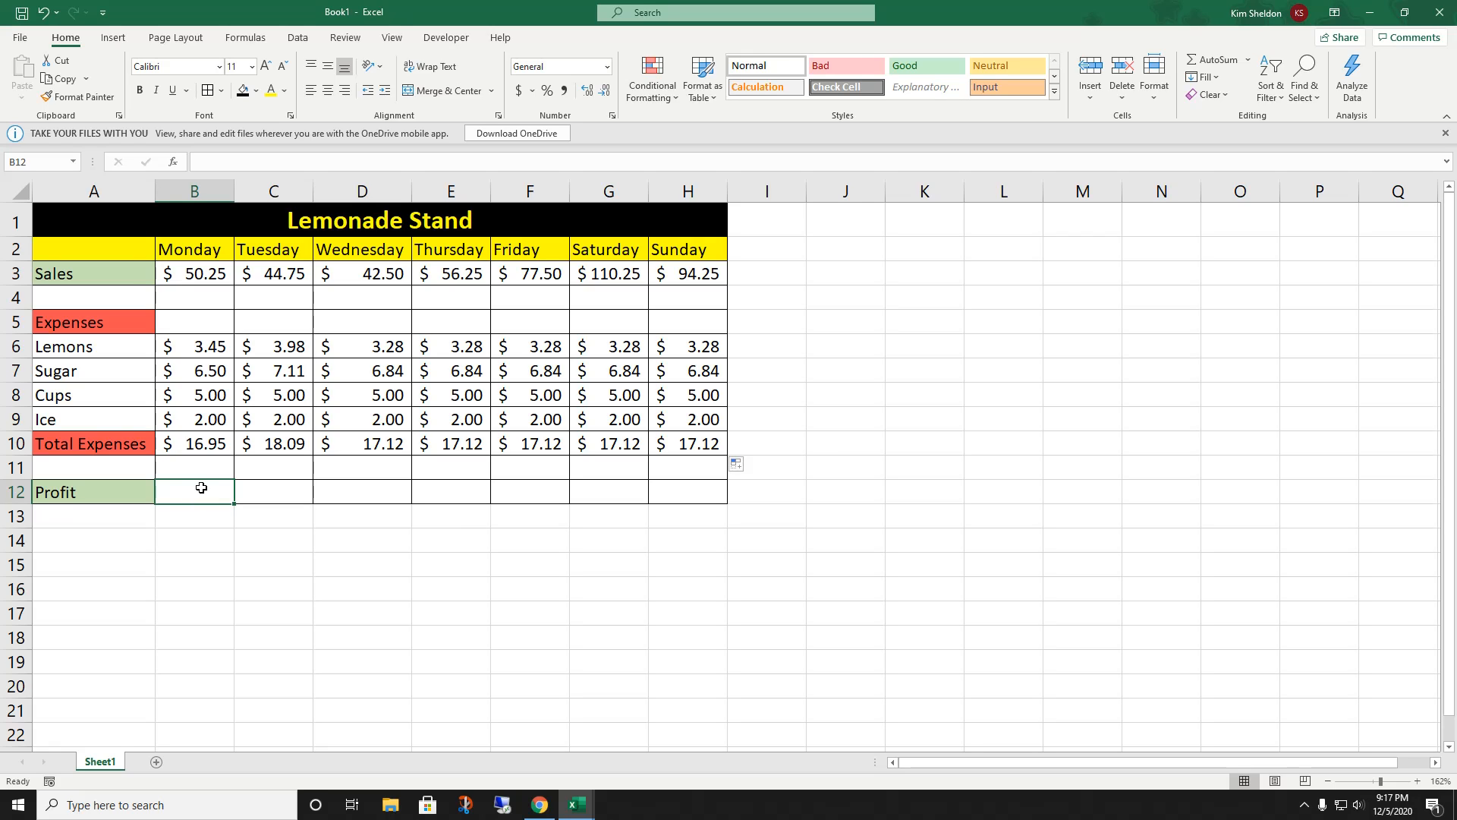
pyautogui.write('=')
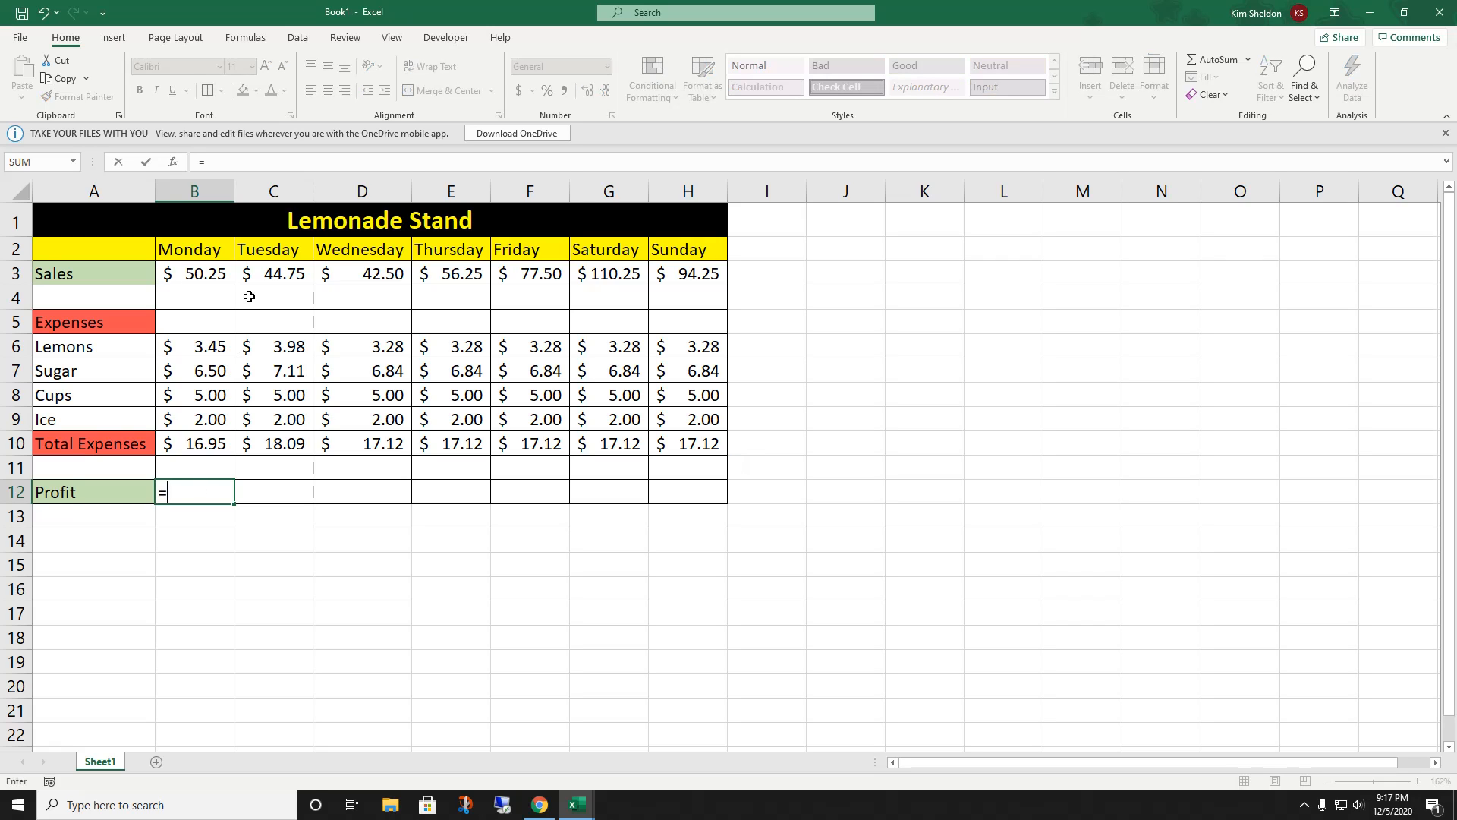
pyautogui.click(215, 274)
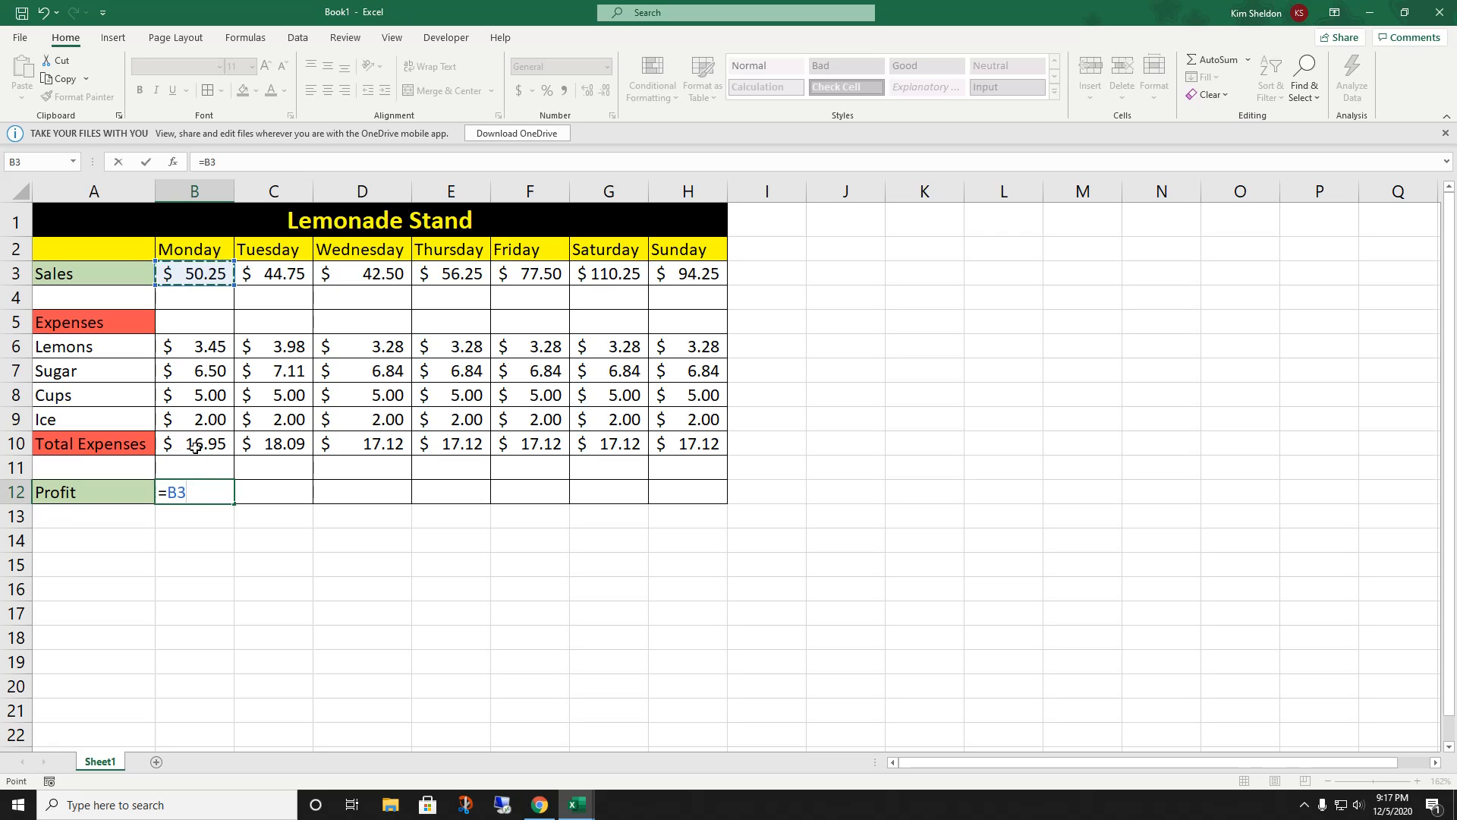
pyautogui.write('-')
pyautogui.click(202, 444)
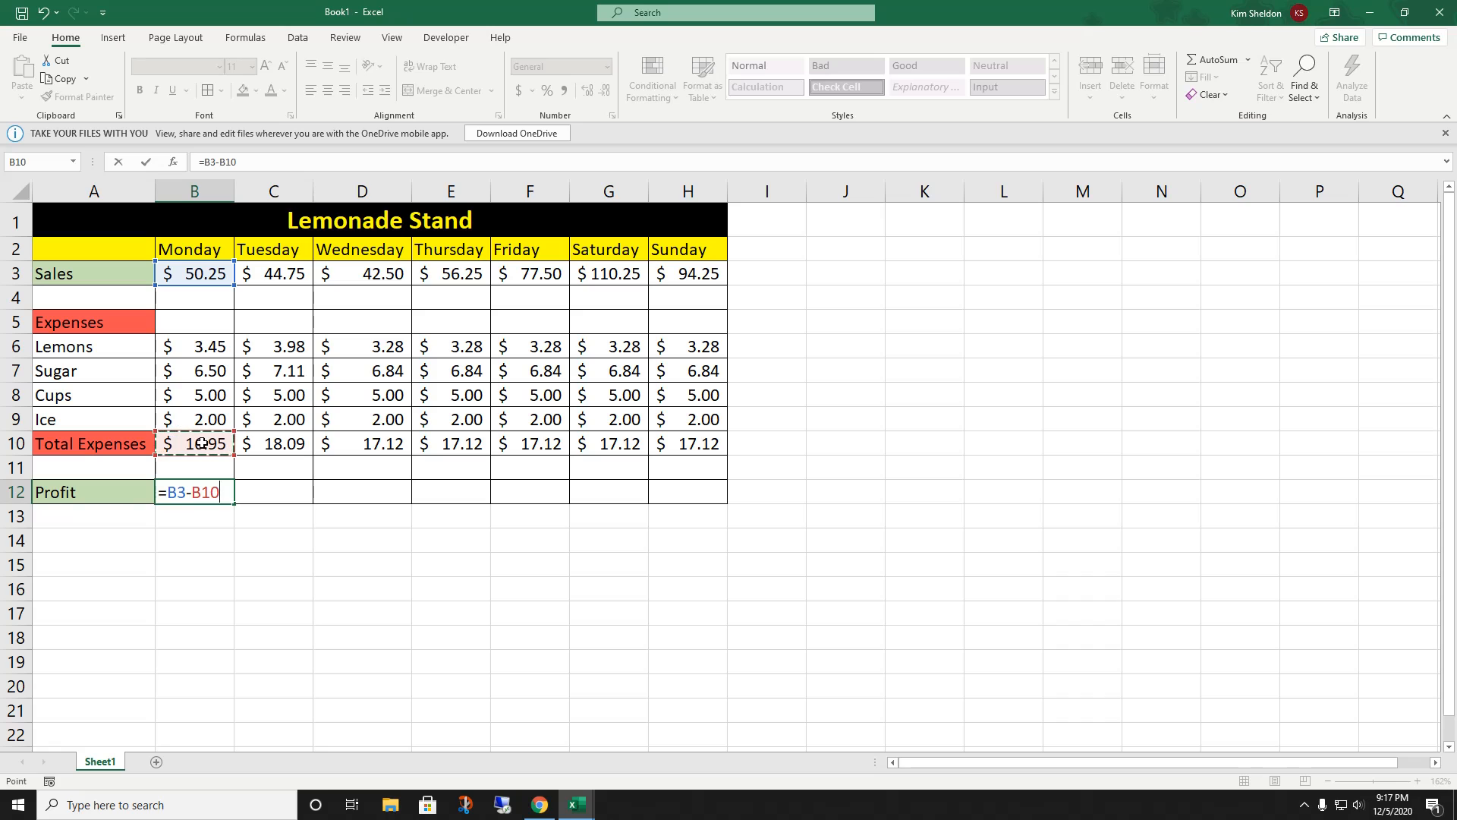
pyautogui.press('Return')
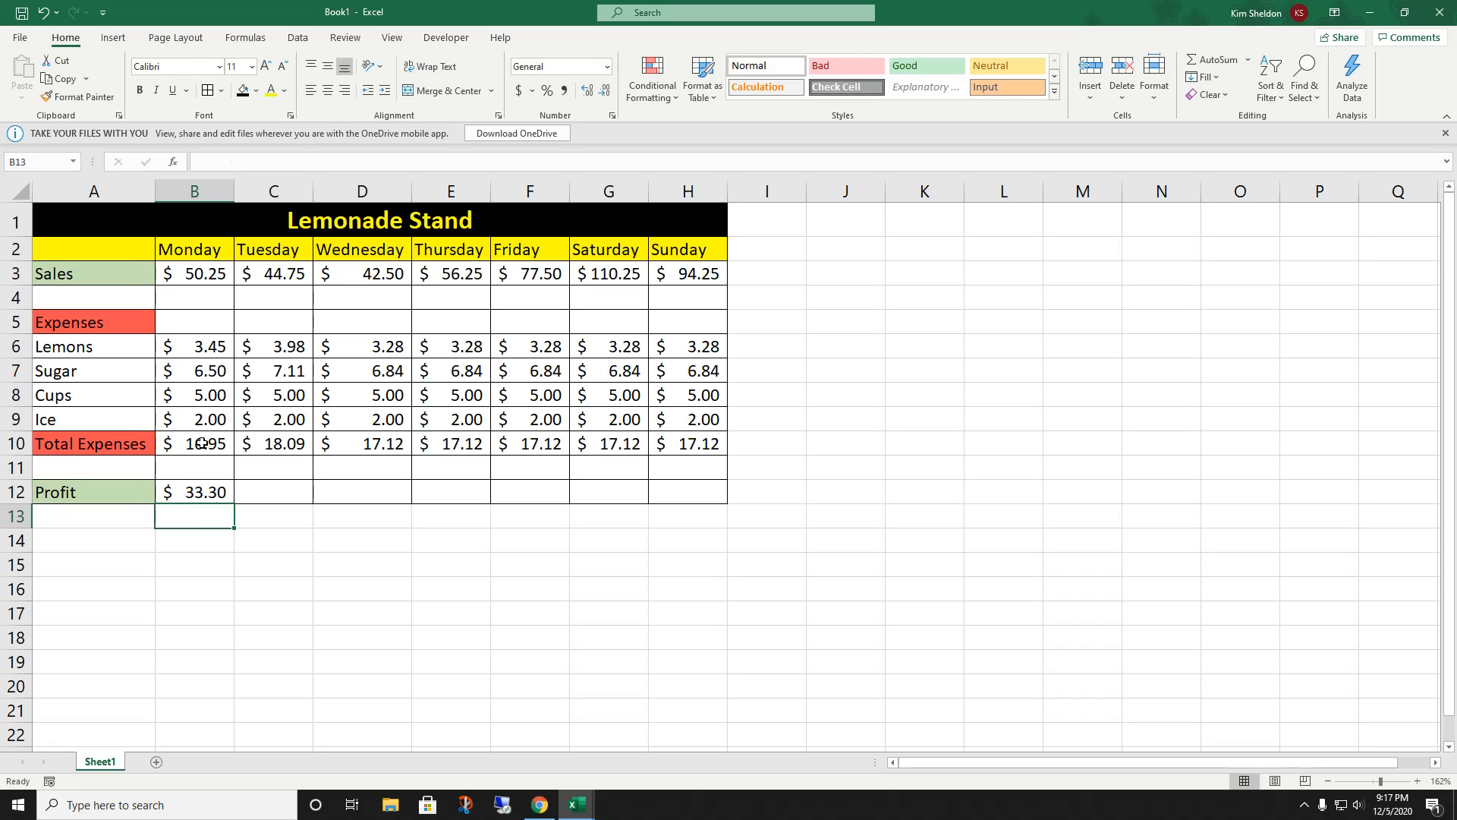
# Step: Fill Monday's Profit formula from B12 across to H12 for the remaining weekdays
pyautogui.click(209, 489)
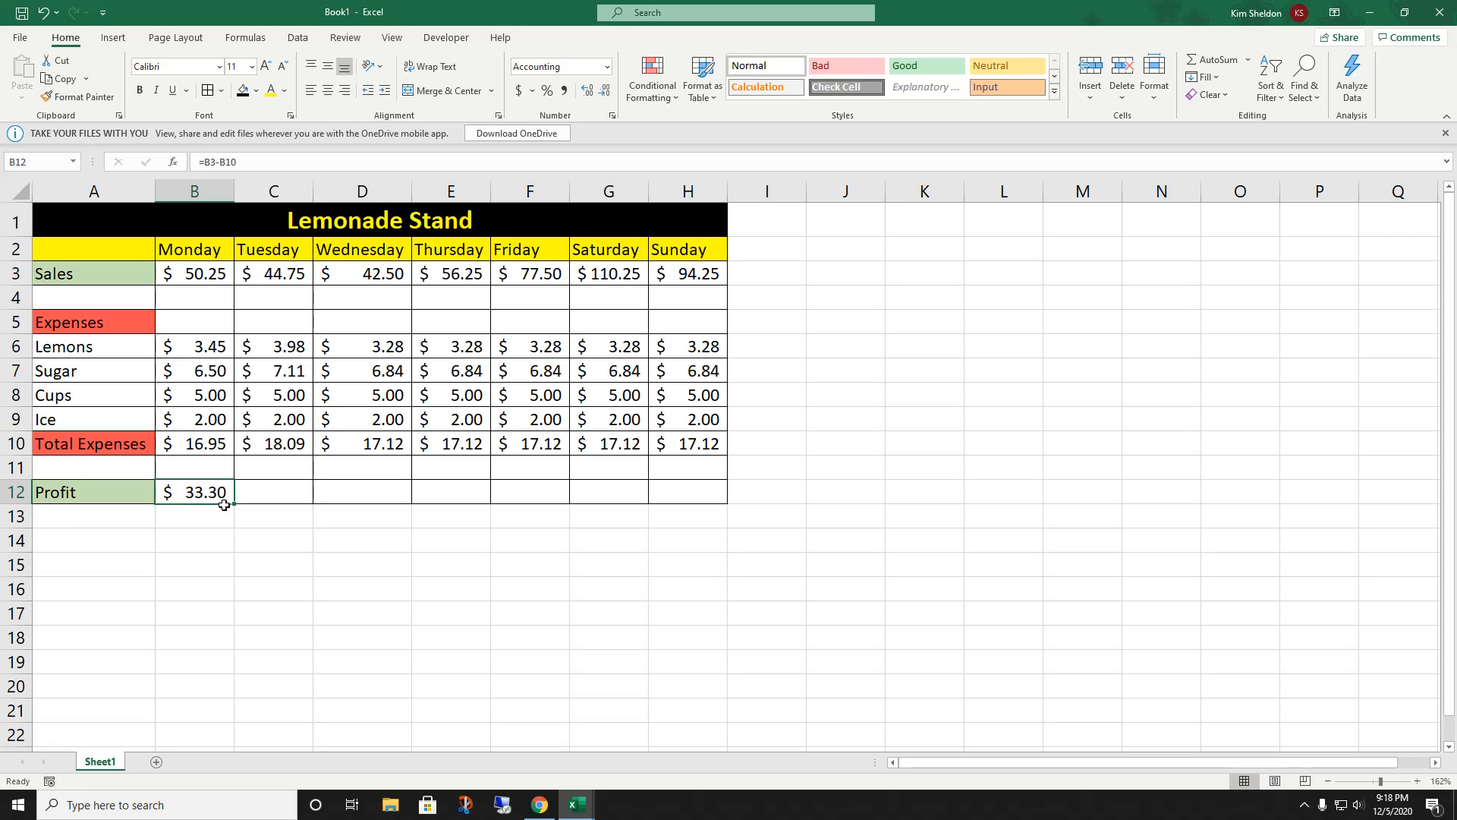
pyautogui.moveTo(235, 505); pyautogui.dragTo(698, 499)
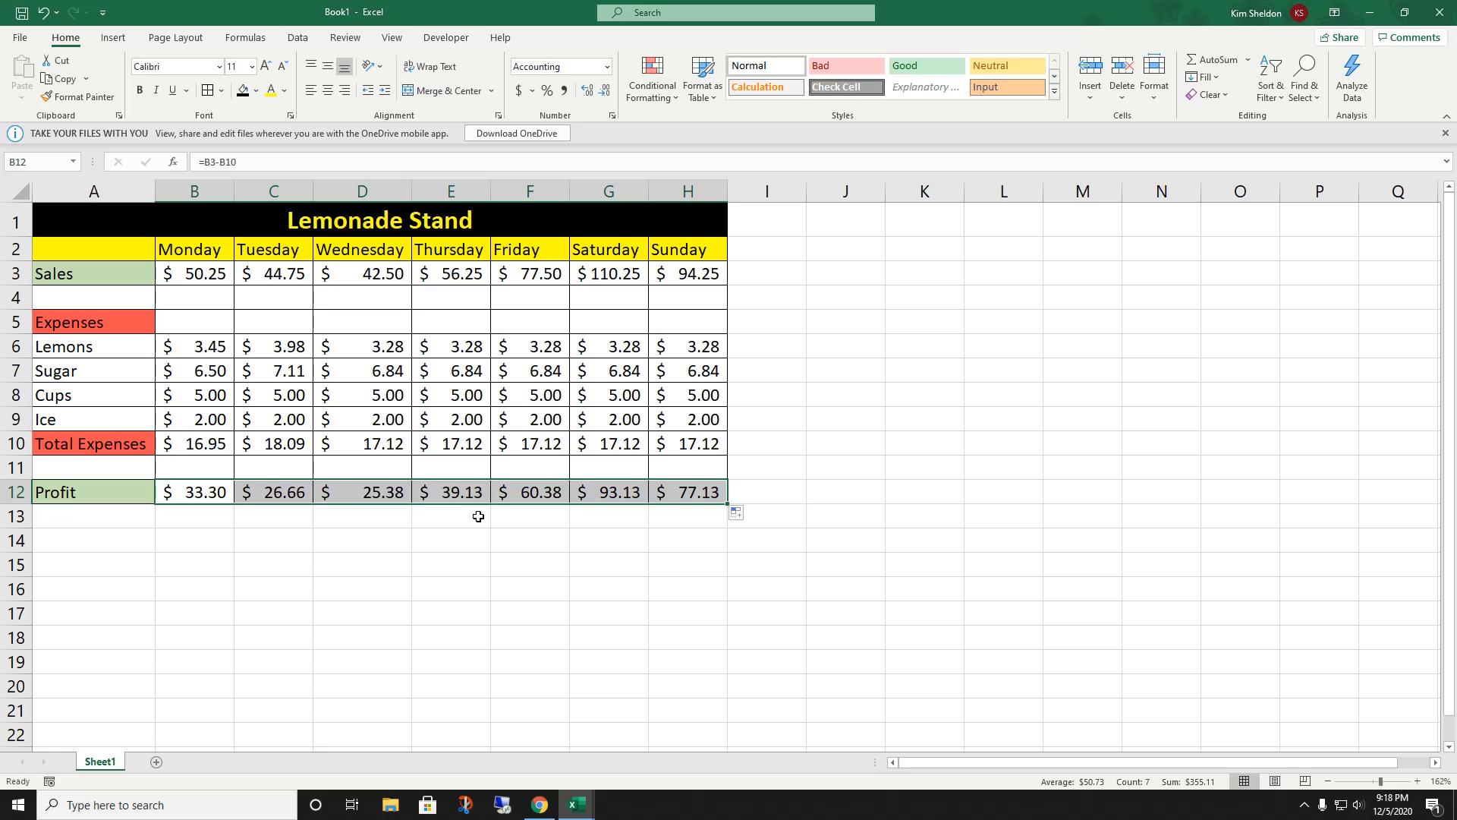
pyautogui.click(529, 520)
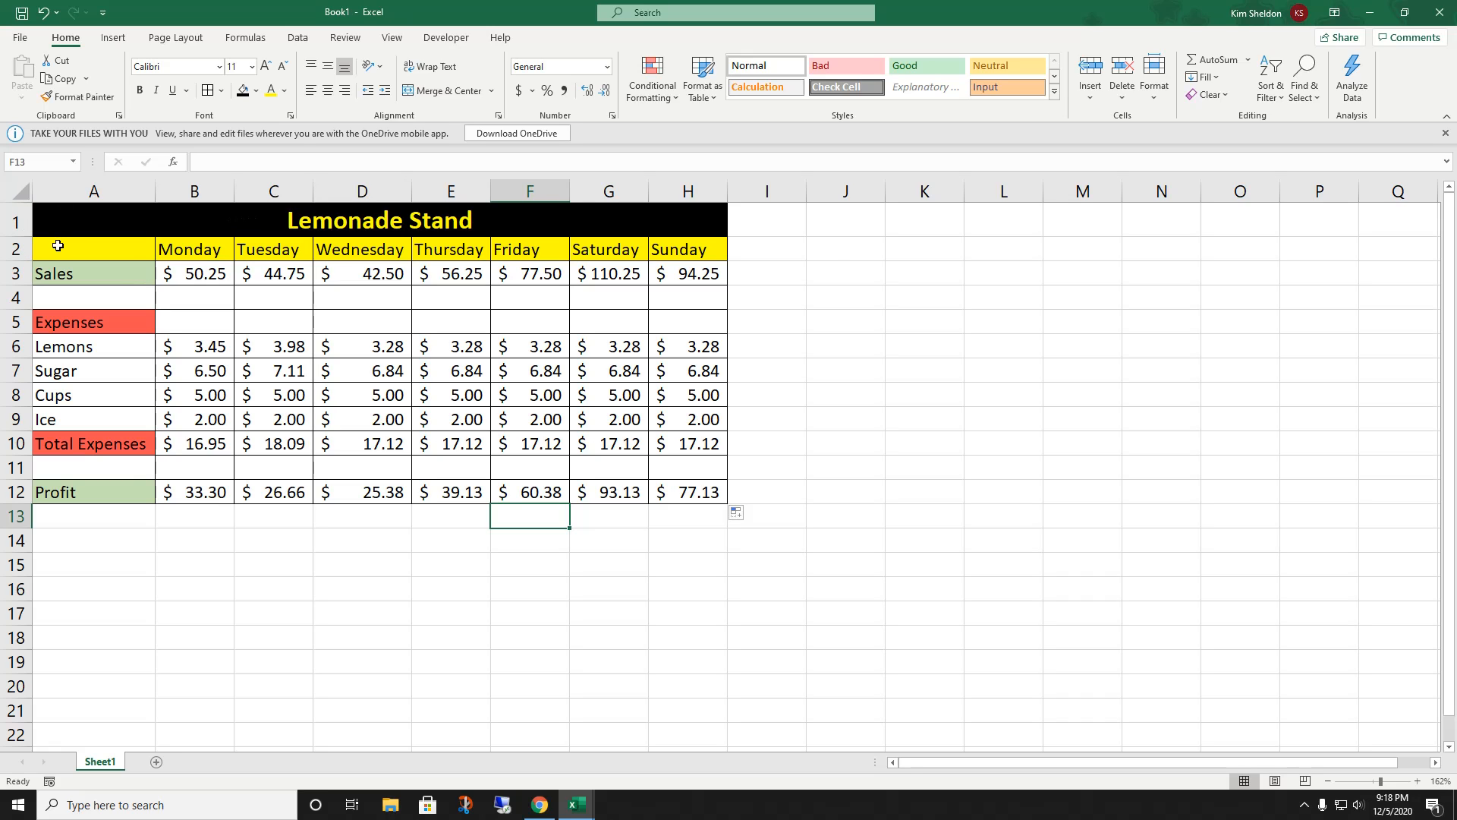
# Step: Preview column, hierarchy, waterfall, stock and line chart types for the table range A2:H12 without inserting a chart
pyautogui.moveTo(58, 245); pyautogui.dragTo(661, 484)
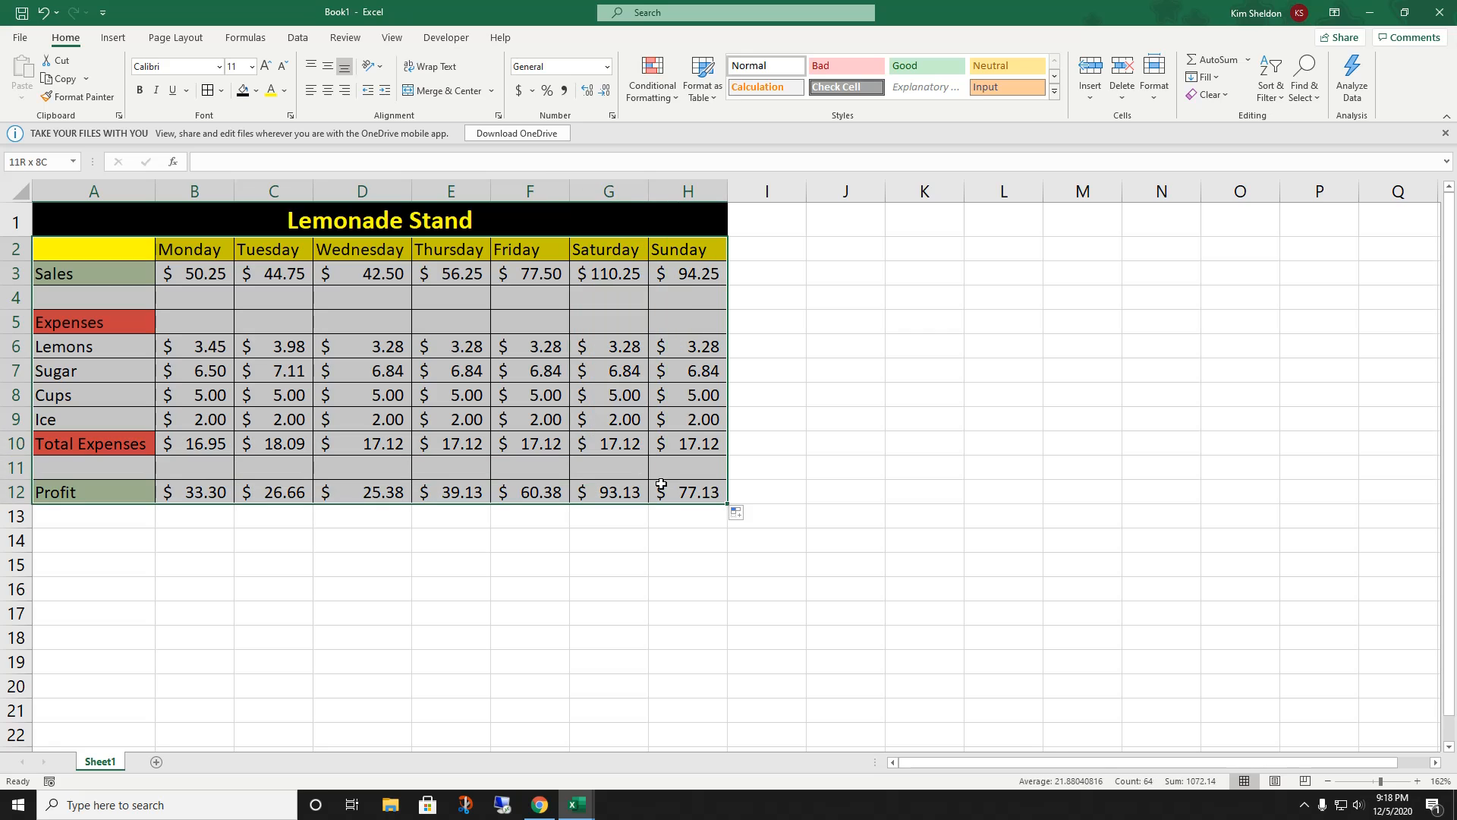
pyautogui.click(112, 38)
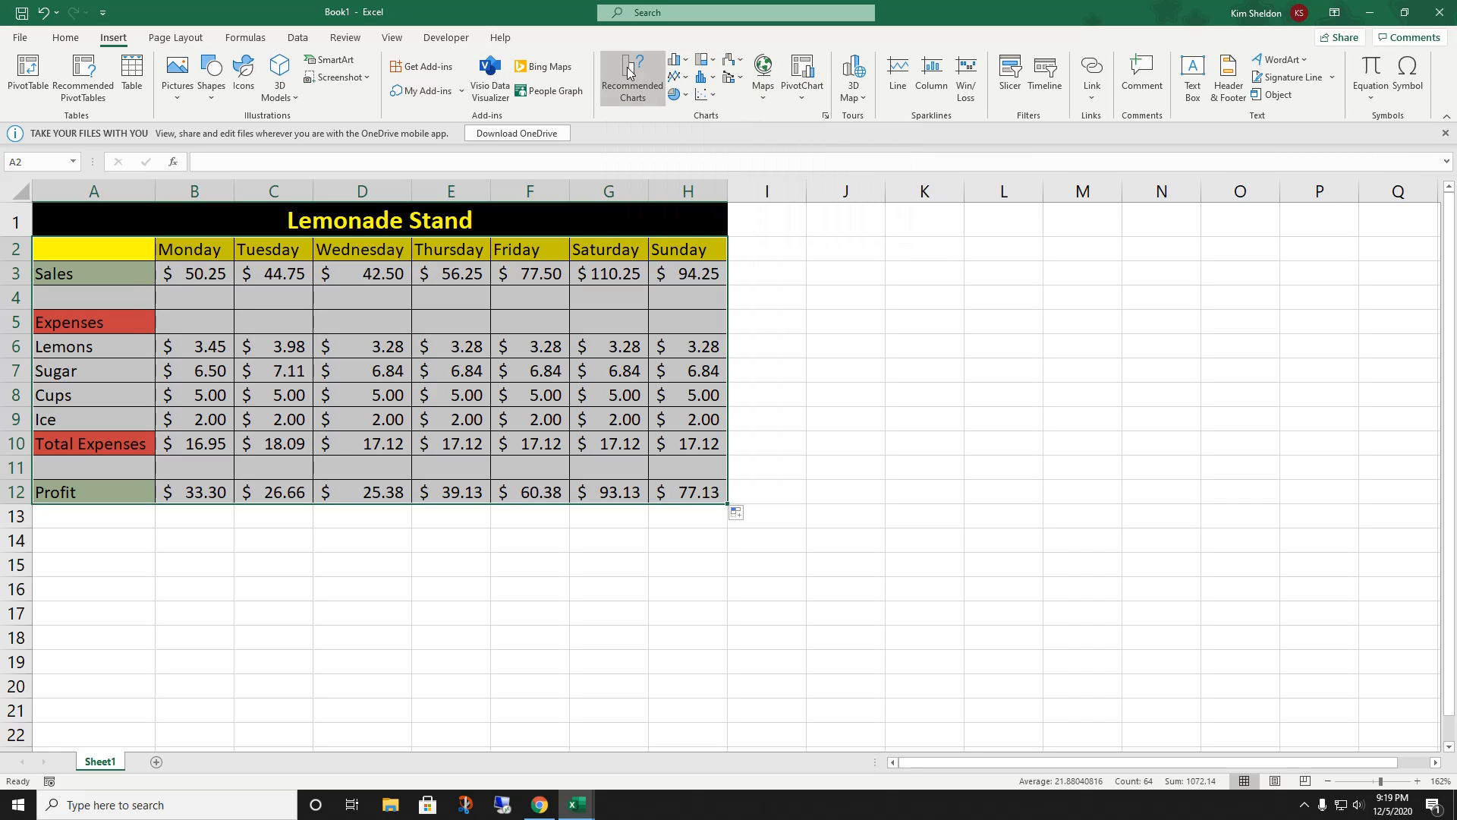
pyautogui.click(685, 65)
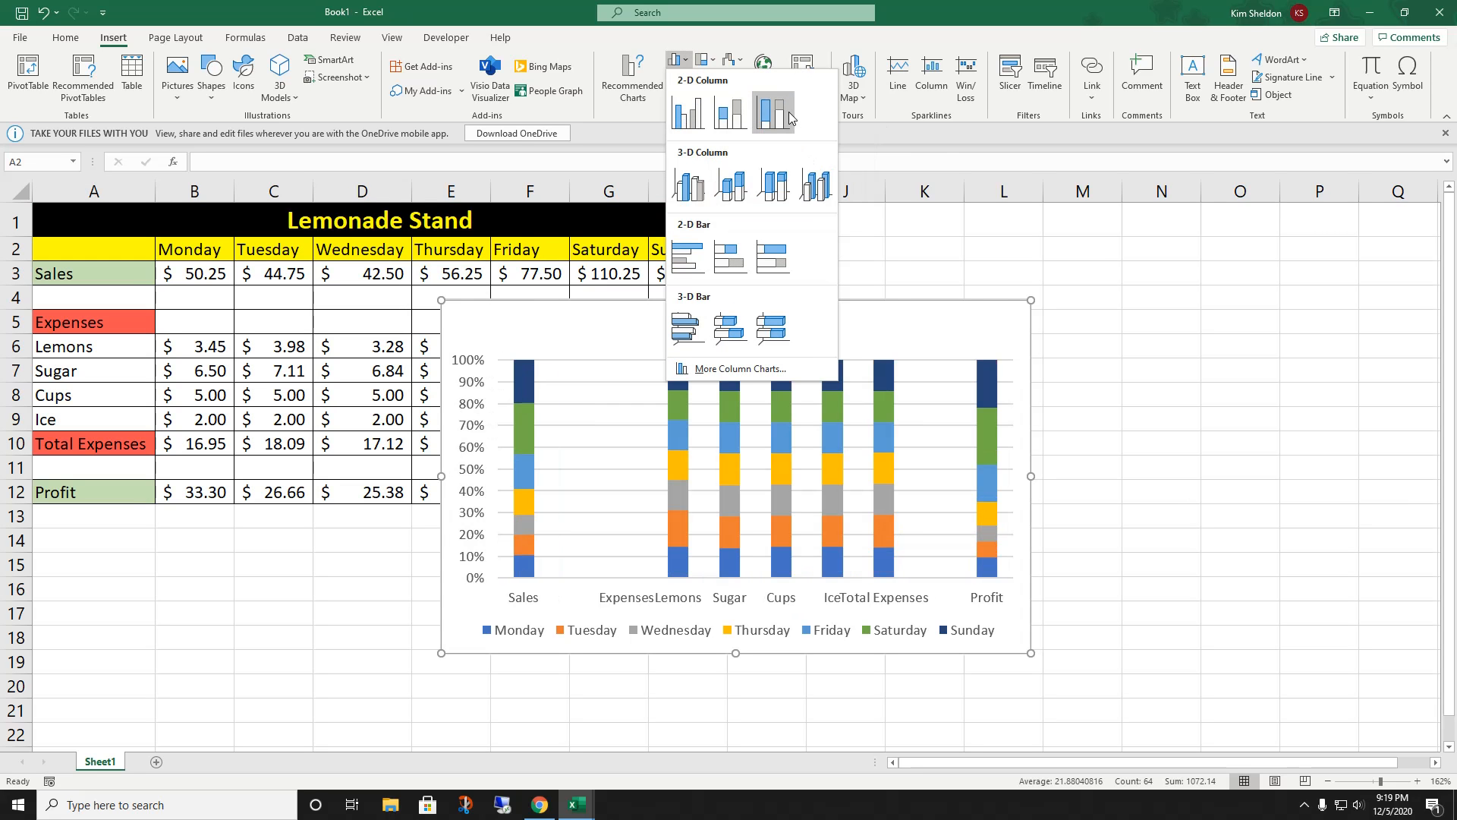
pyautogui.click(703, 60)
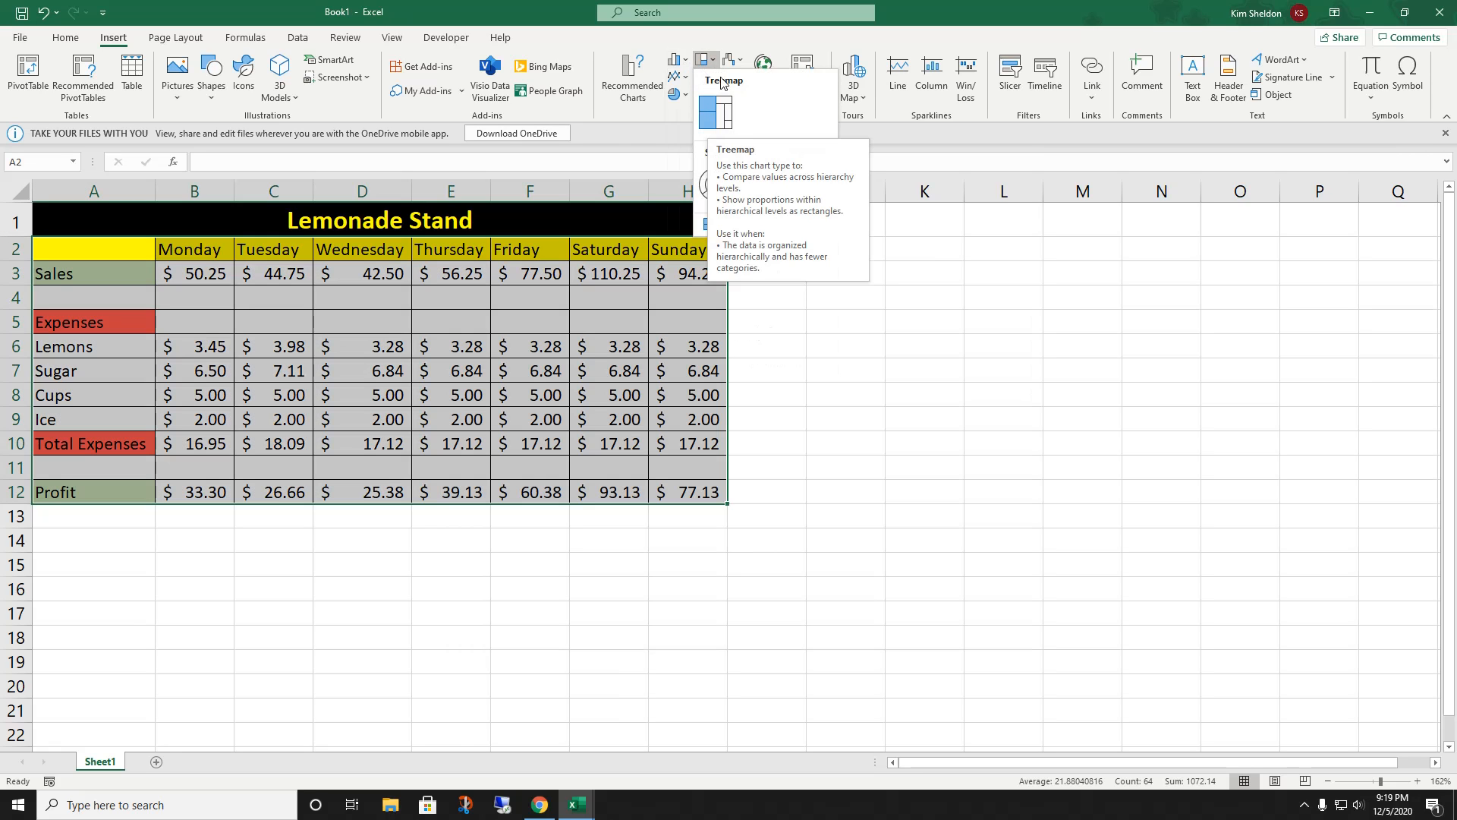
pyautogui.click(730, 61)
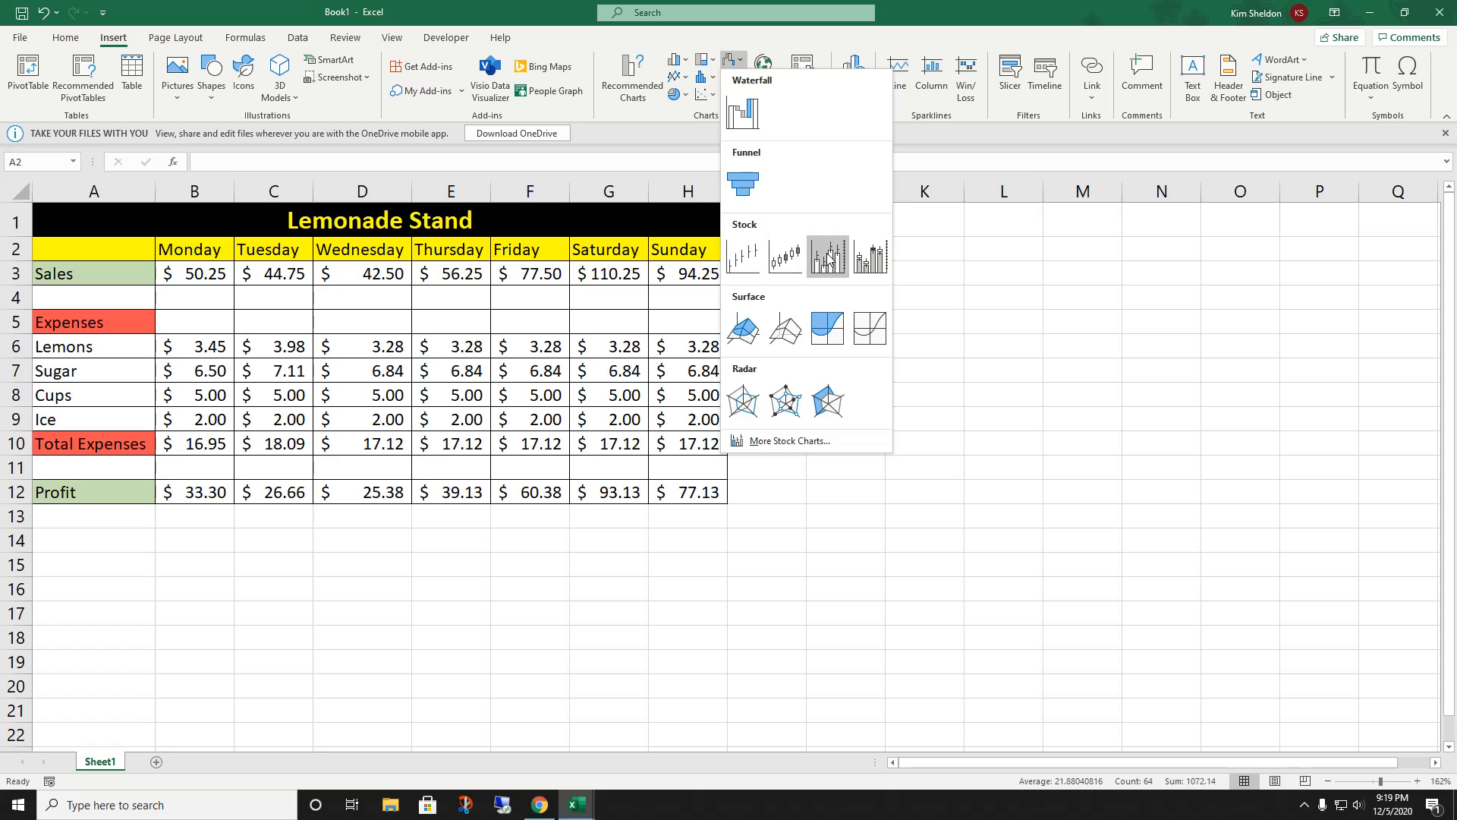
pyautogui.click(676, 79)
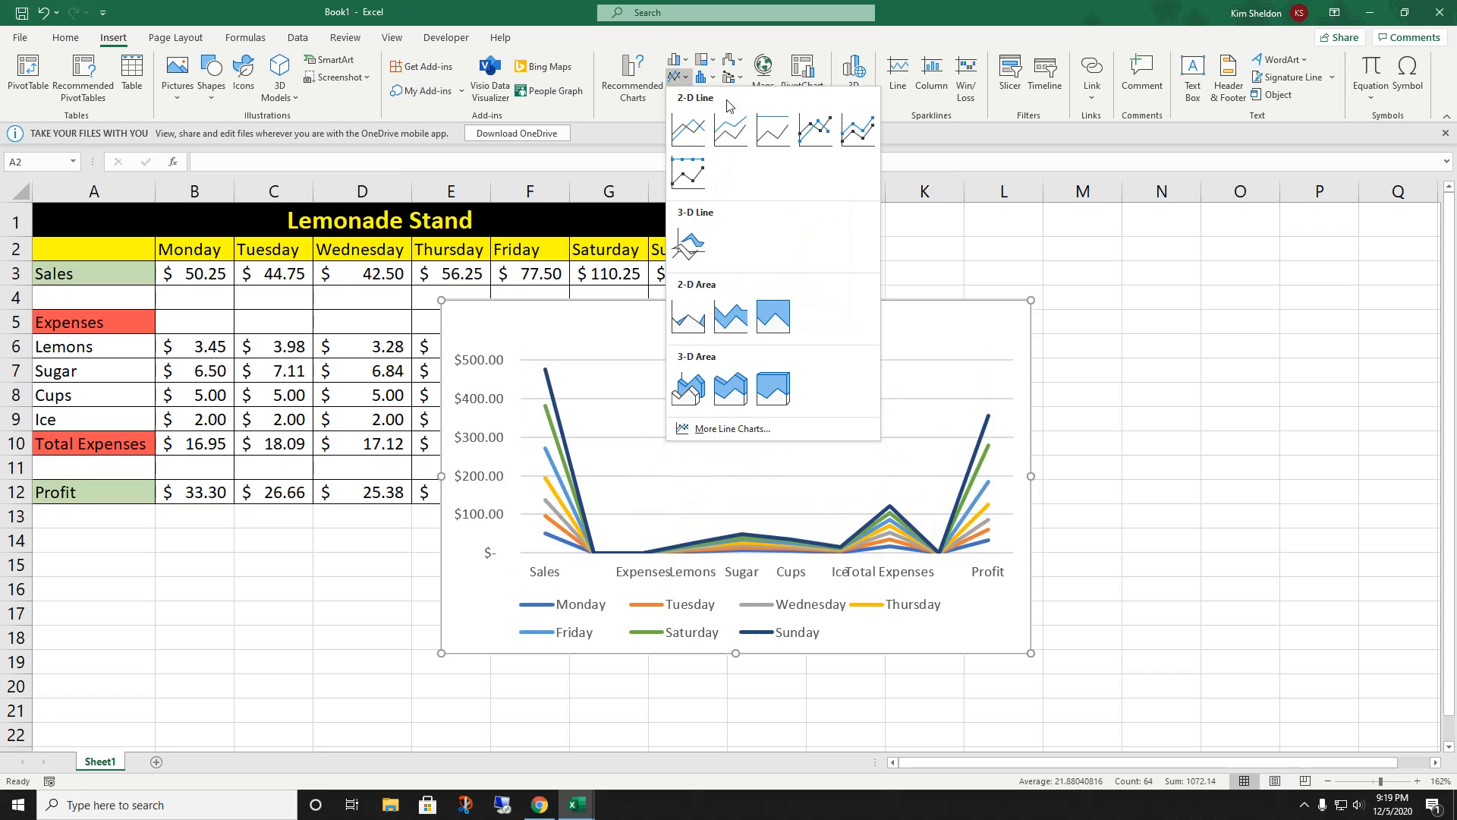
pyautogui.click(676, 60)
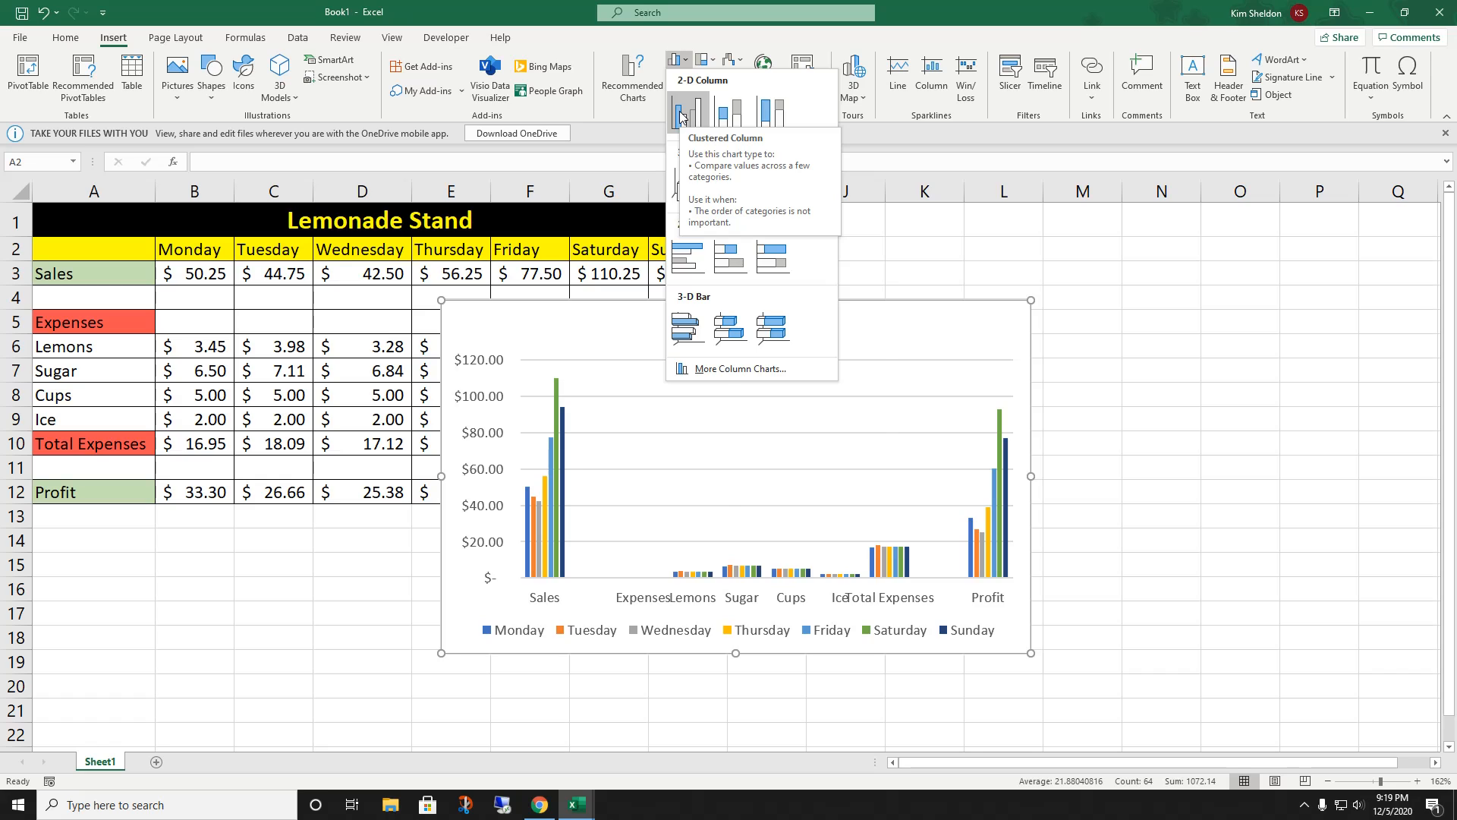
pyautogui.click(1109, 334)
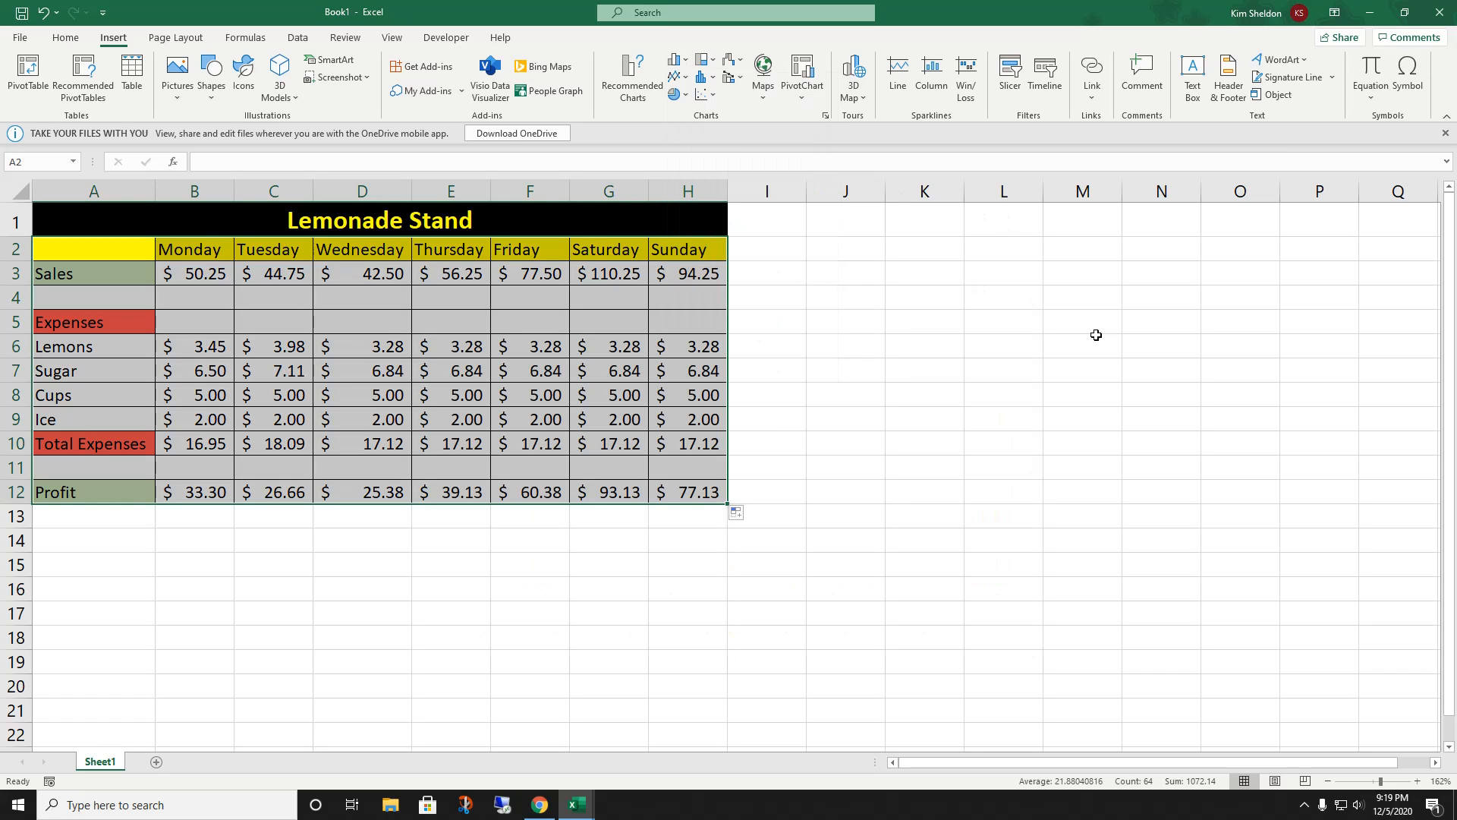
pyautogui.click(906, 388)
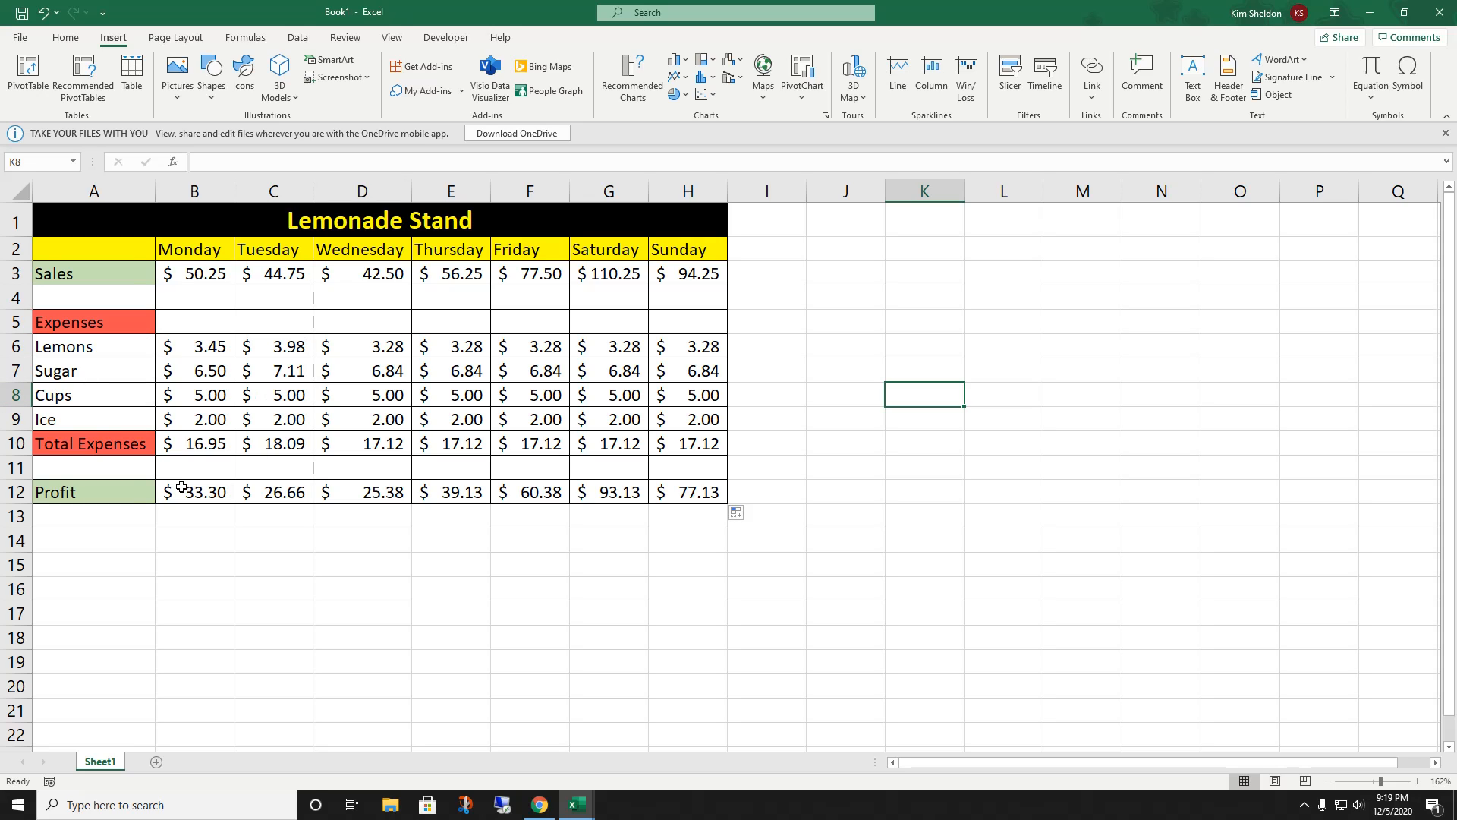
# Step: Insert a 2-D clustered column chart of the Profit values B12:H12 against the weekdays B2:H2 and place it beside the table
pyautogui.moveTo(182, 487); pyautogui.dragTo(687, 495)
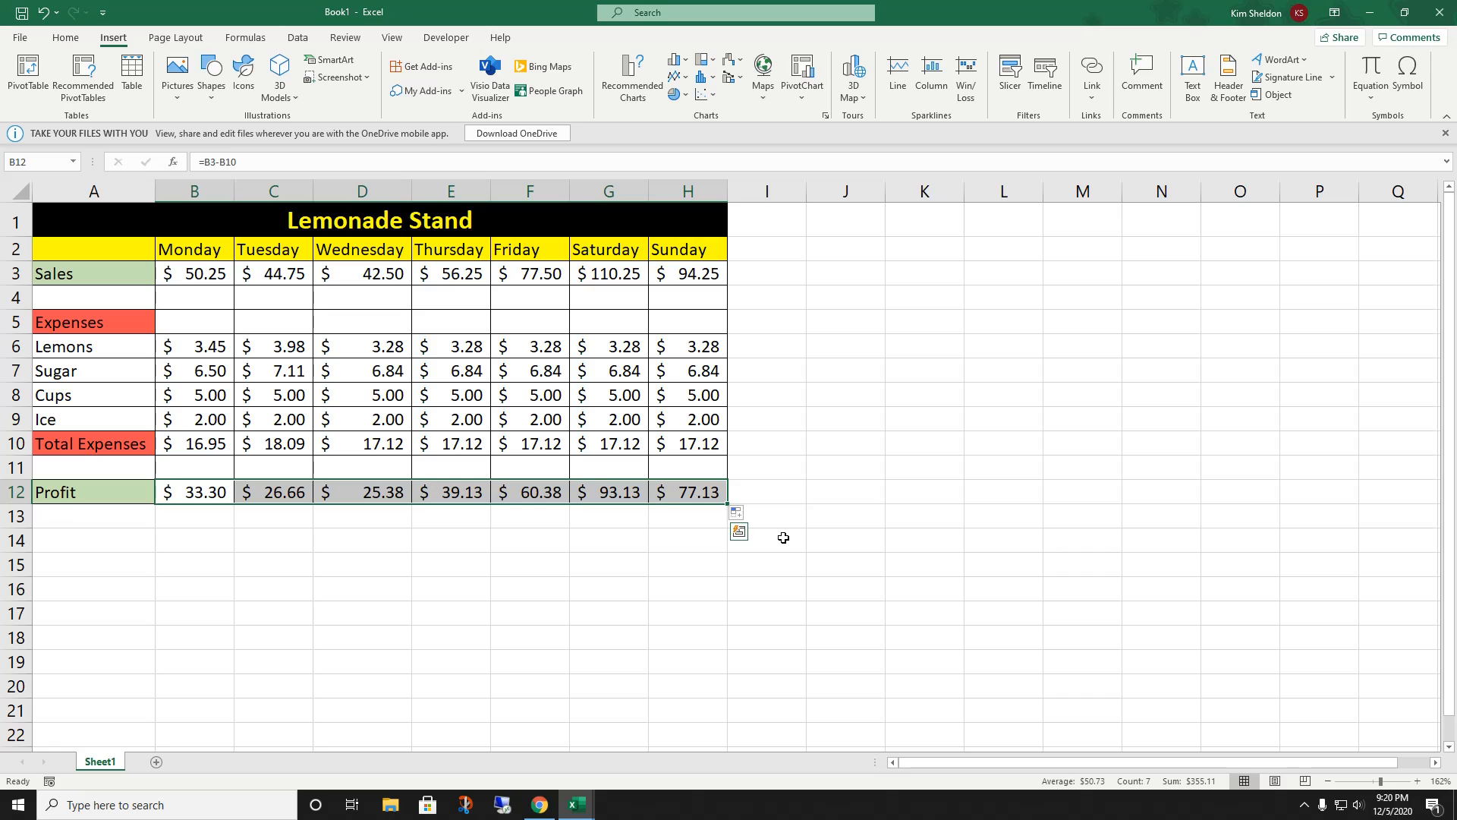
pyautogui.moveTo(173, 245); pyautogui.dragTo(673, 251)
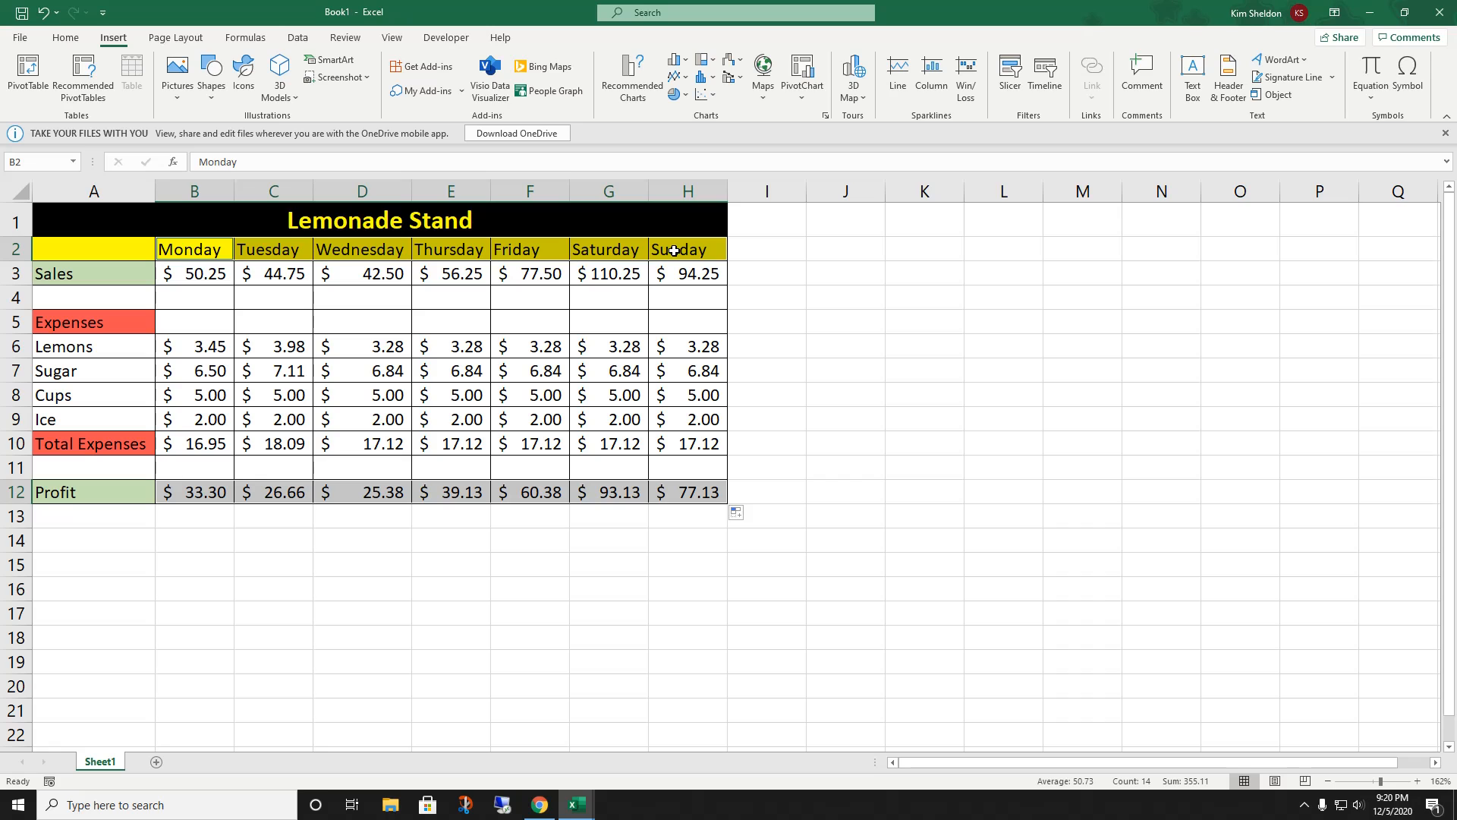
pyautogui.click(674, 61)
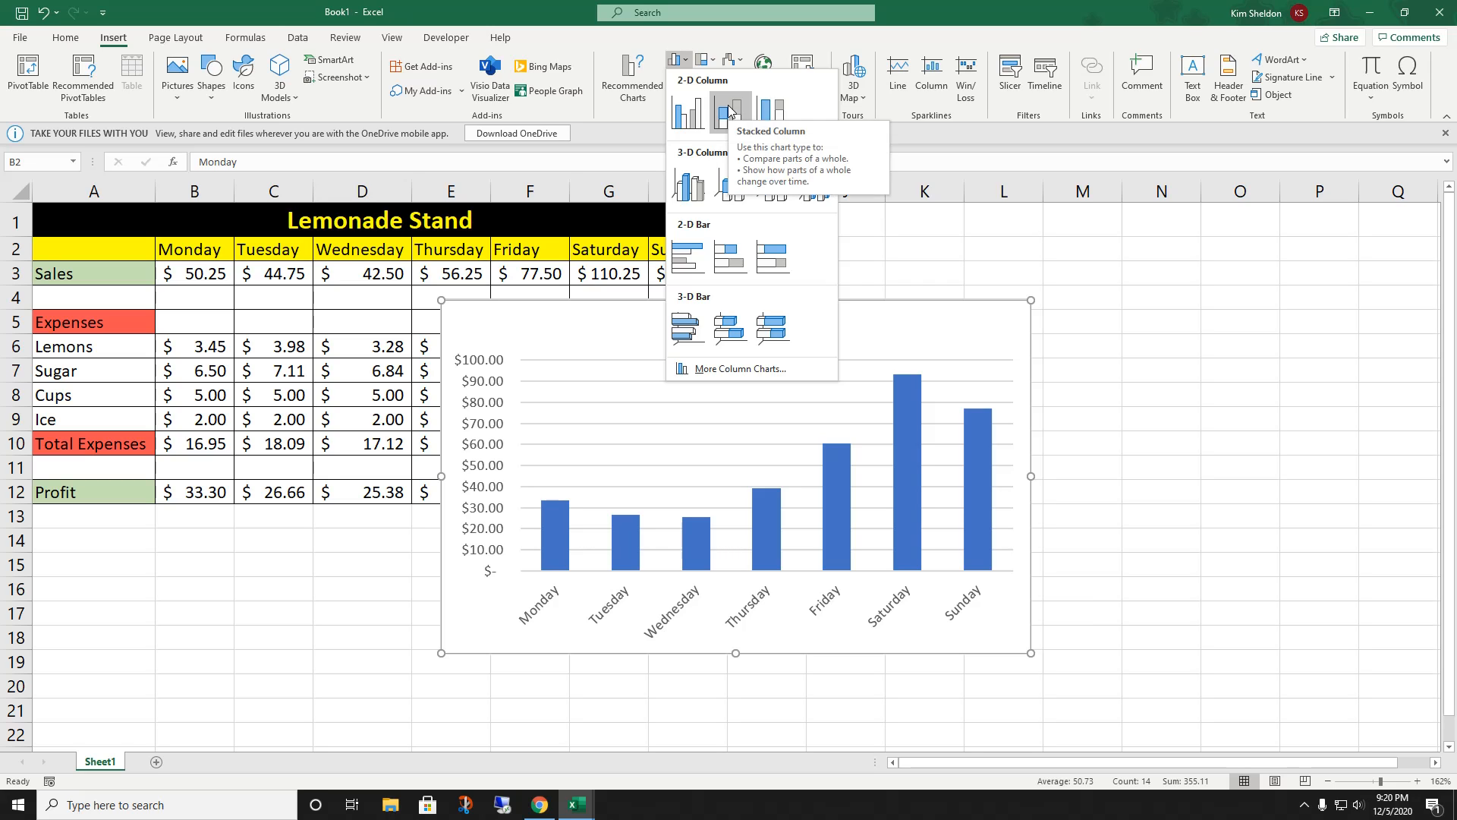
pyautogui.click(697, 112)
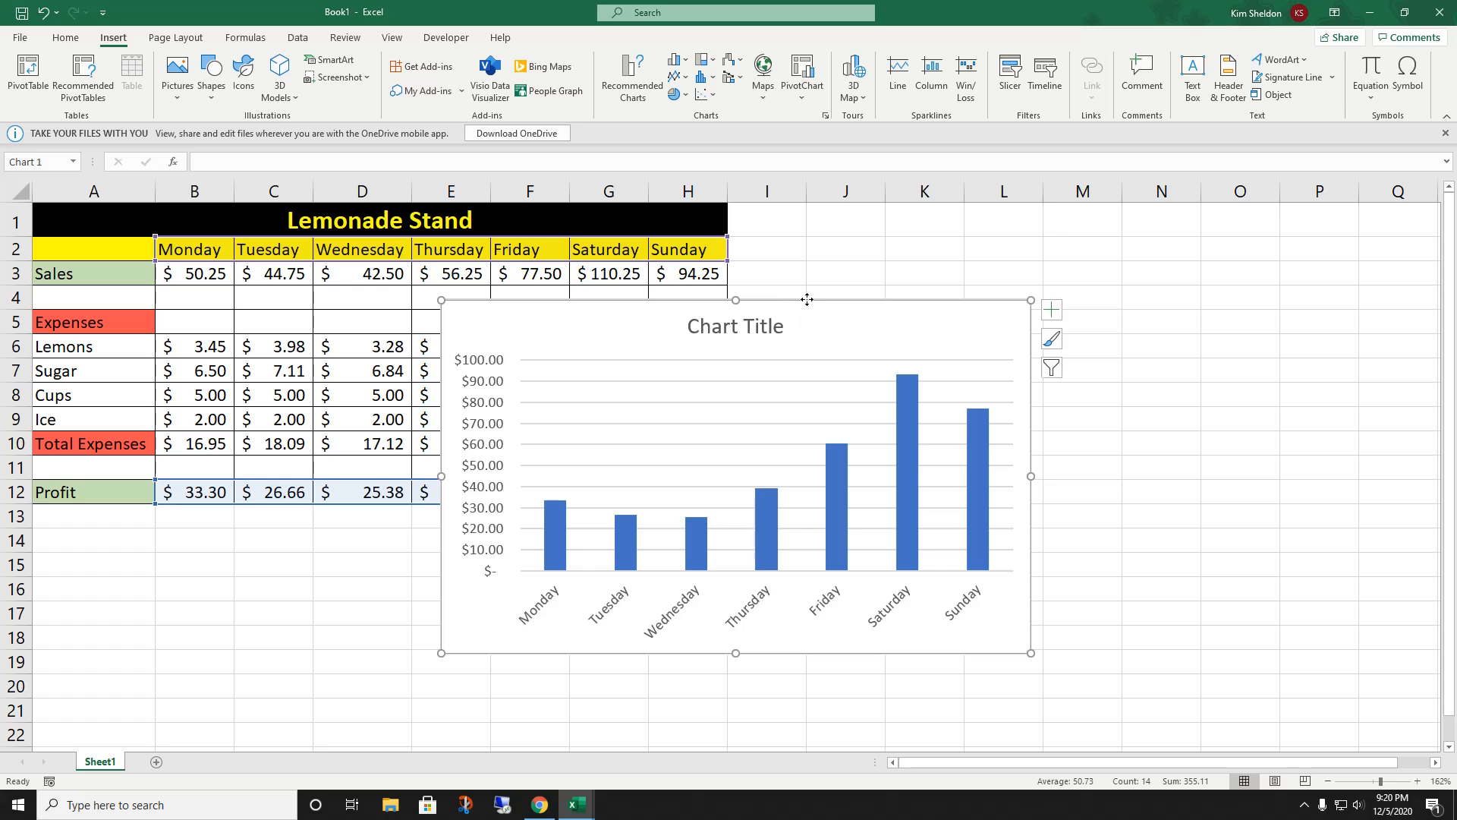
pyautogui.moveTo(790, 308); pyautogui.dragTo(1107, 230)
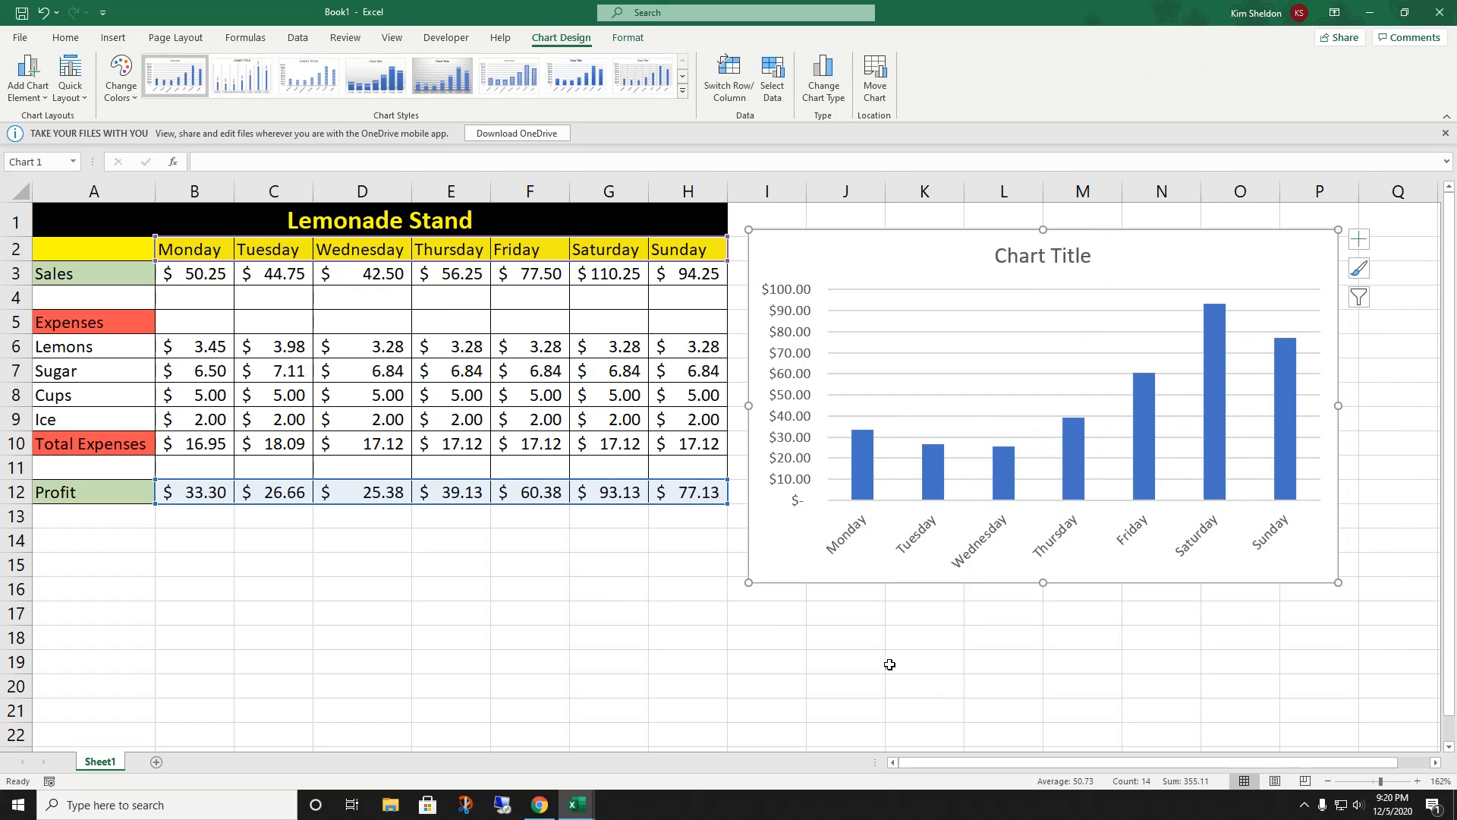
# Step: Replace the chart's placeholder title with "Lemonade Profit"
pyautogui.click(1052, 255)
pyautogui.click(1089, 257)
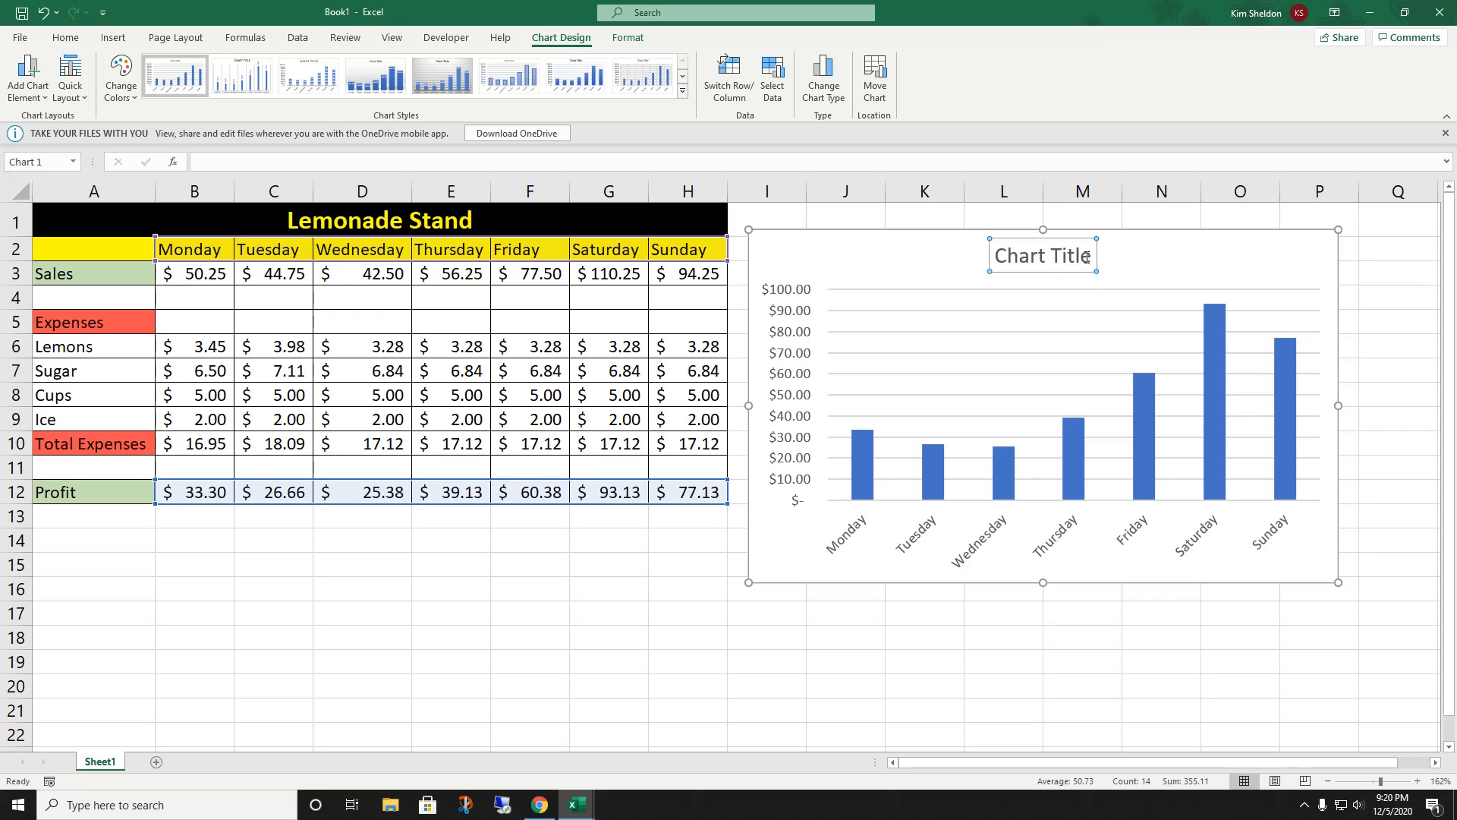
pyautogui.moveTo(1088, 257); pyautogui.dragTo(991, 262)
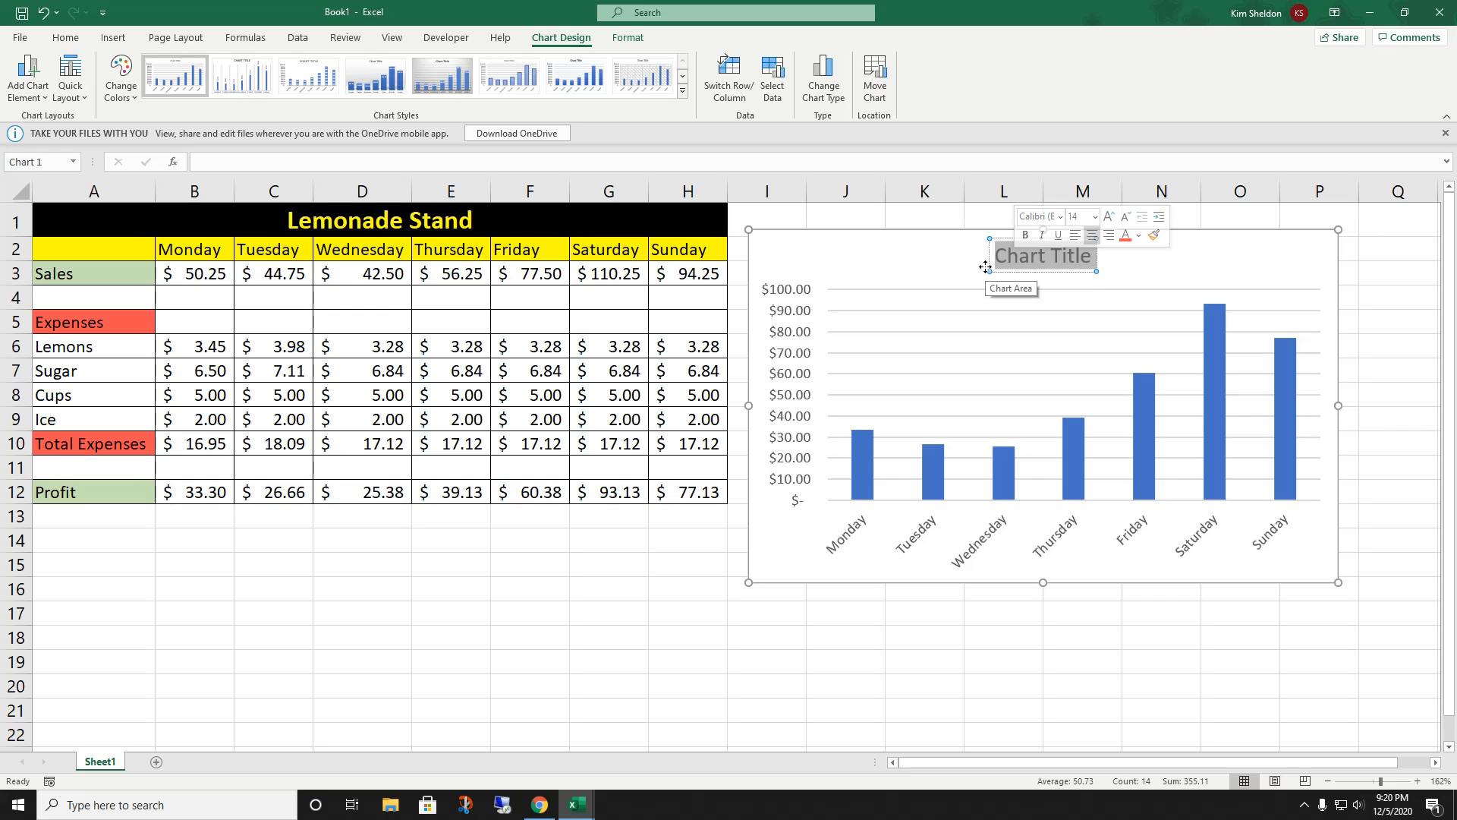
pyautogui.write('Lemo')
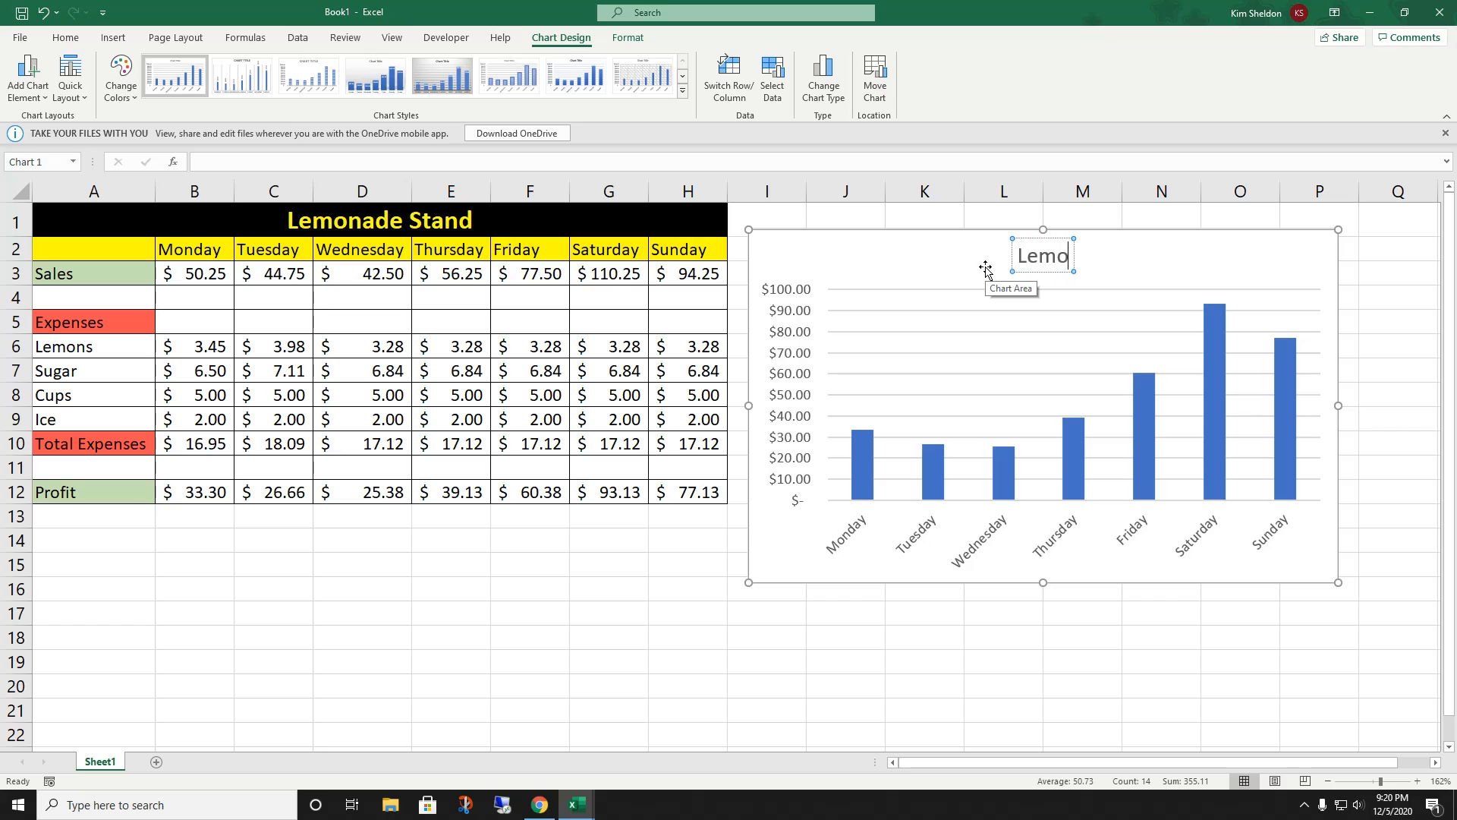
pyautogui.write('nade Profit')
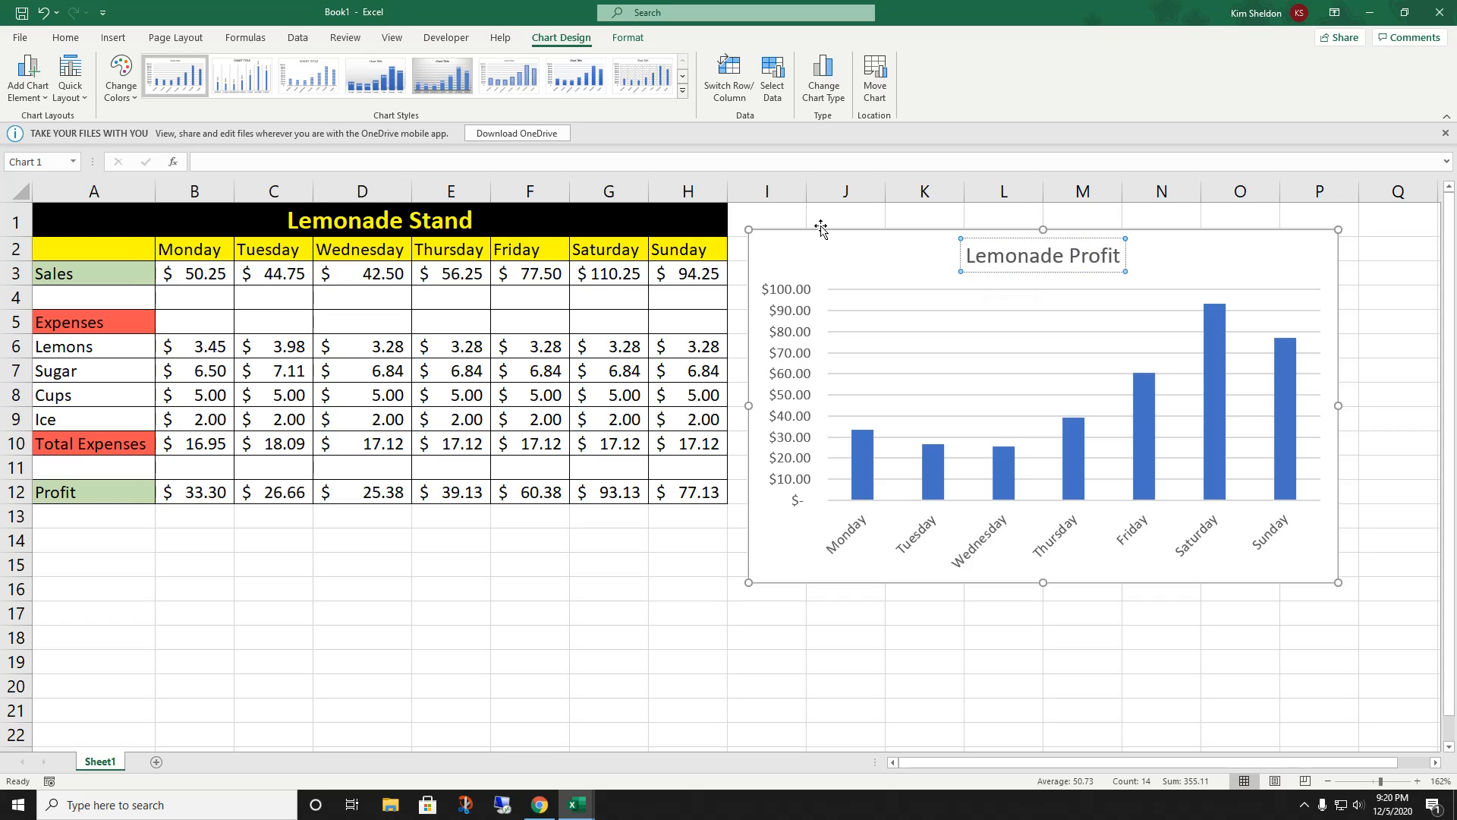
pyautogui.click(872, 642)
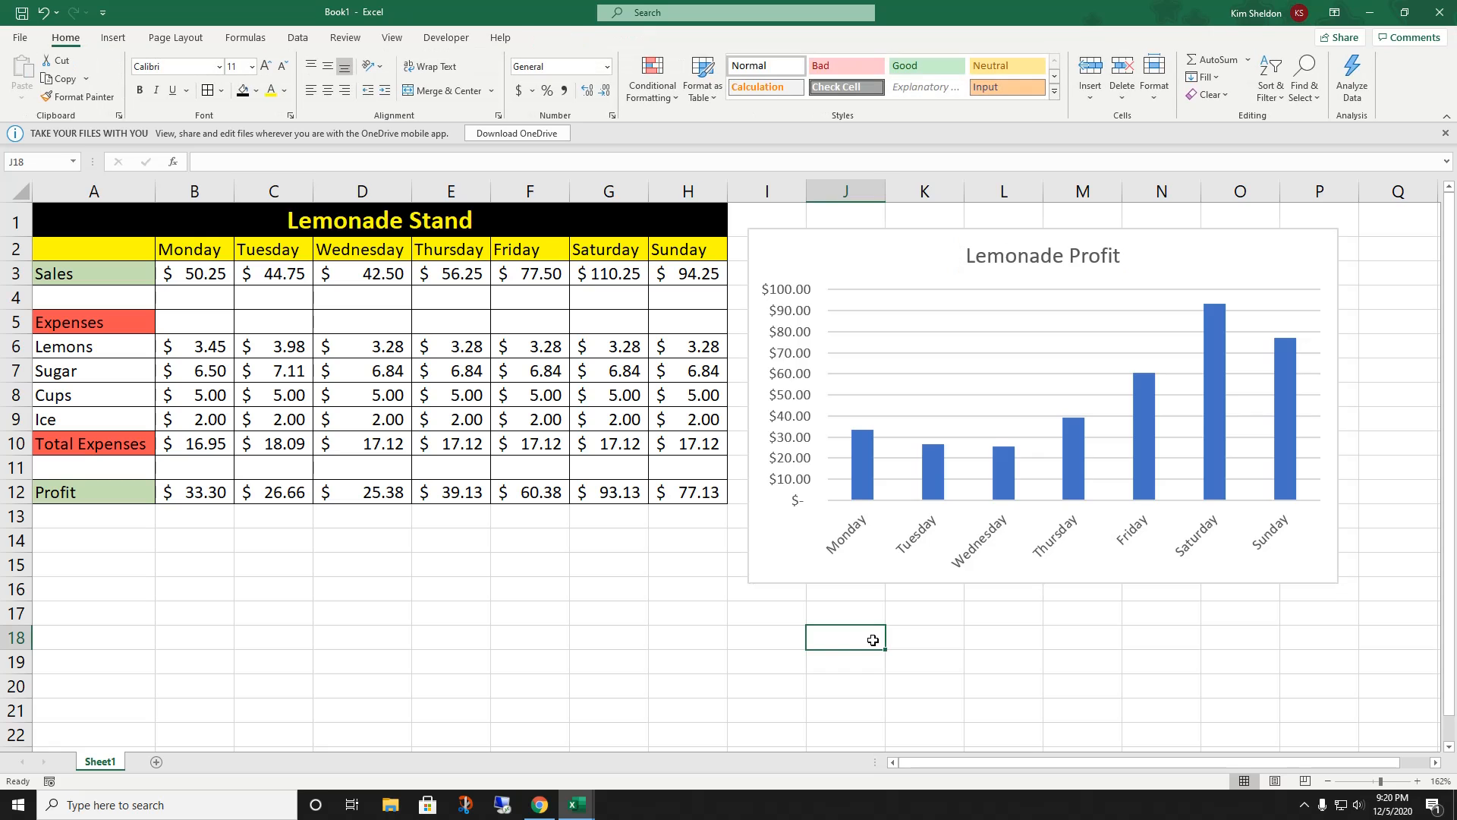
# Step: Apply the chart style with wide shadowed columns, data labels inside the bars and a light grey gradient background to the Lemonade Profit chart
pyautogui.click(844, 279)
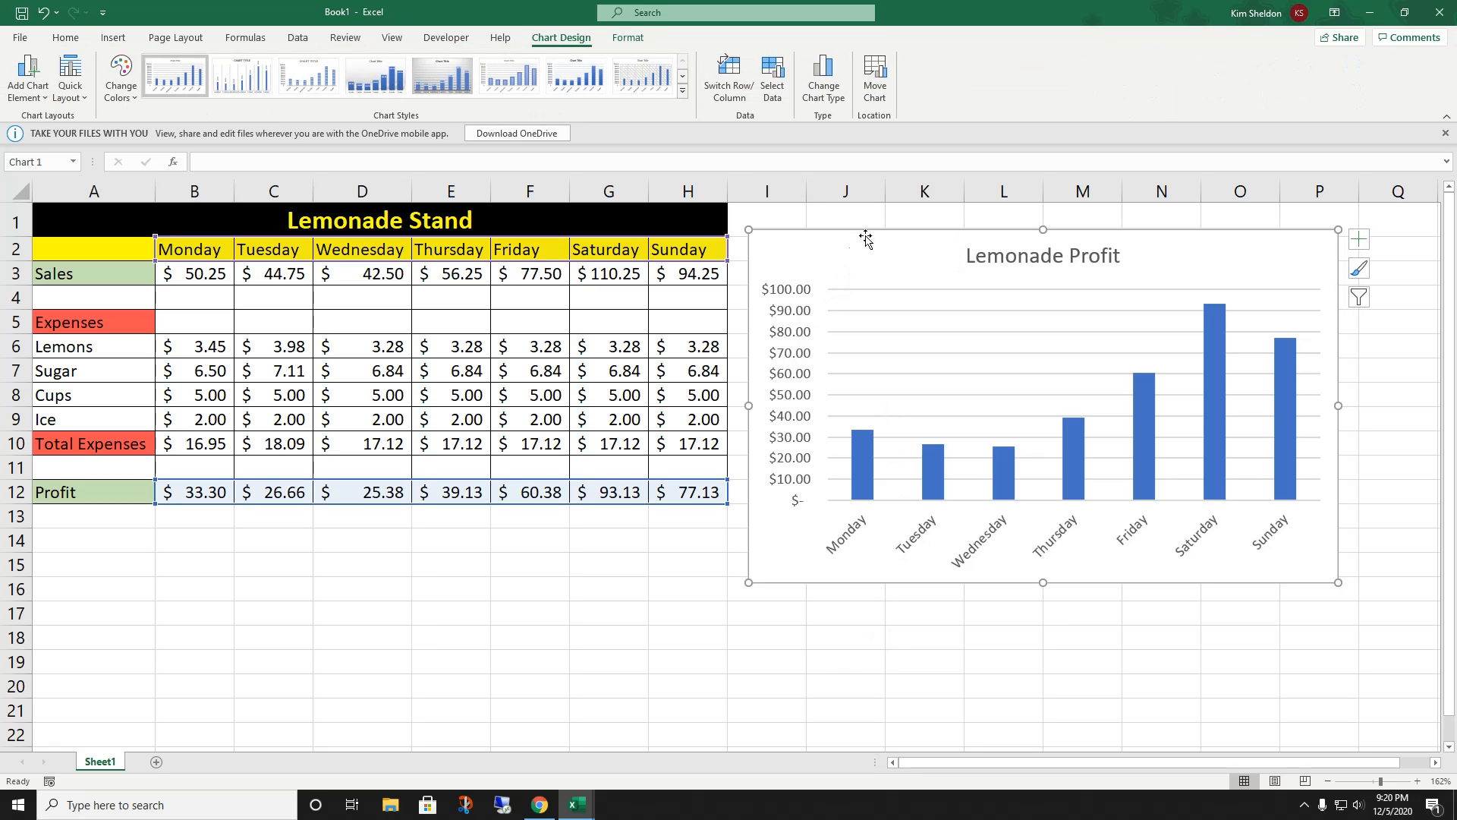
pyautogui.click(628, 37)
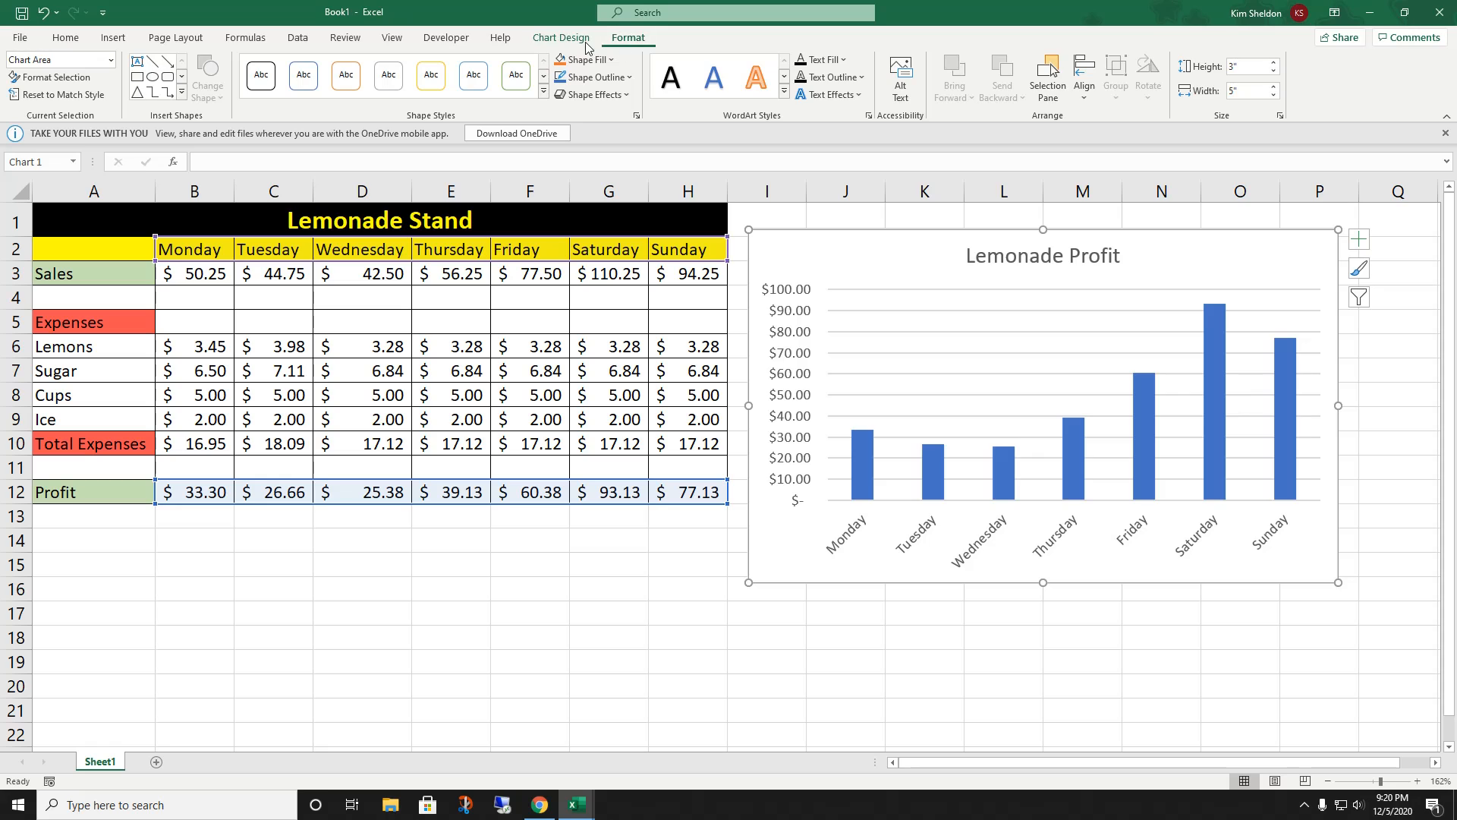
pyautogui.click(563, 39)
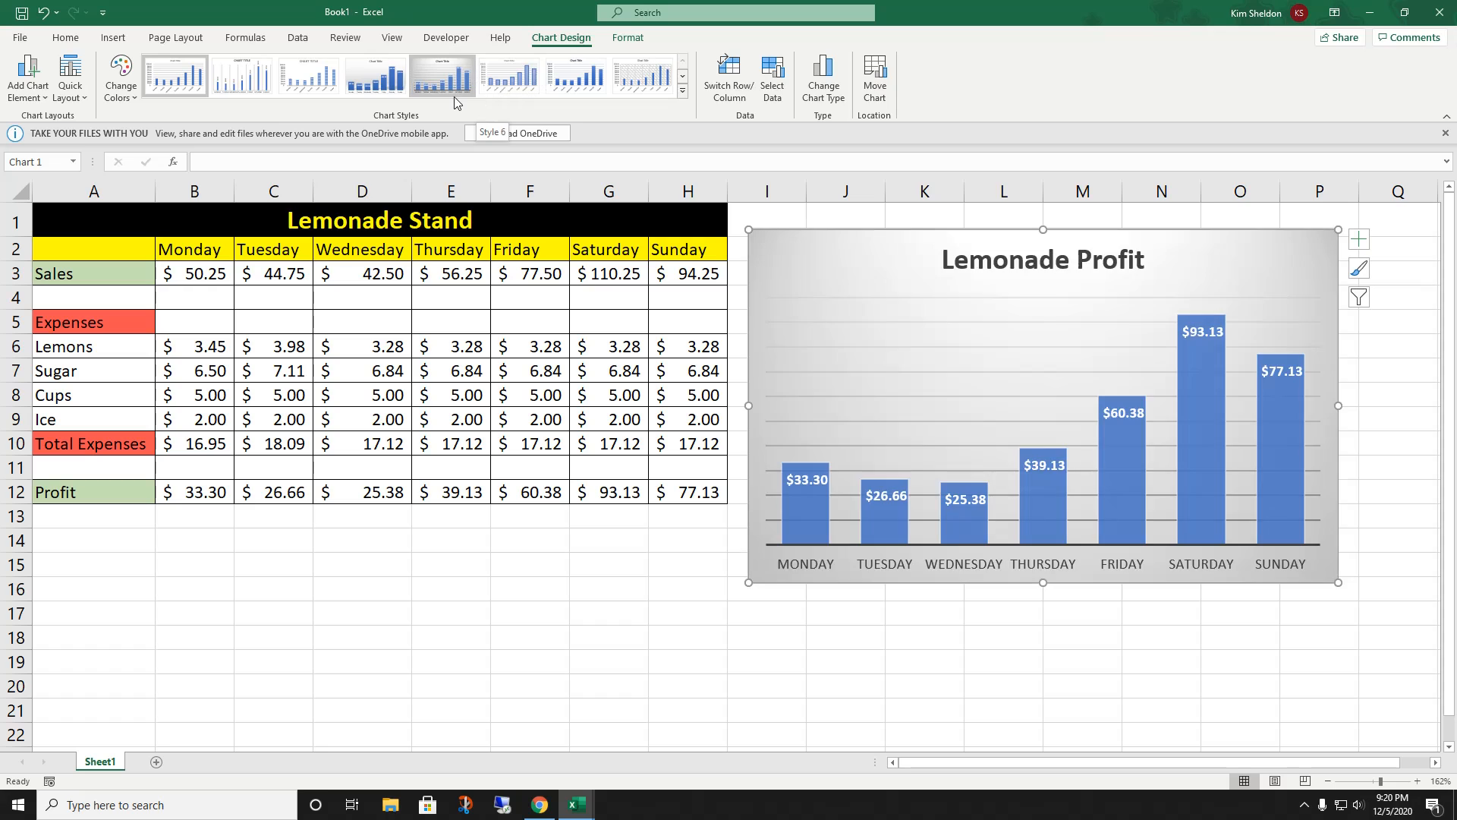
pyautogui.click(385, 86)
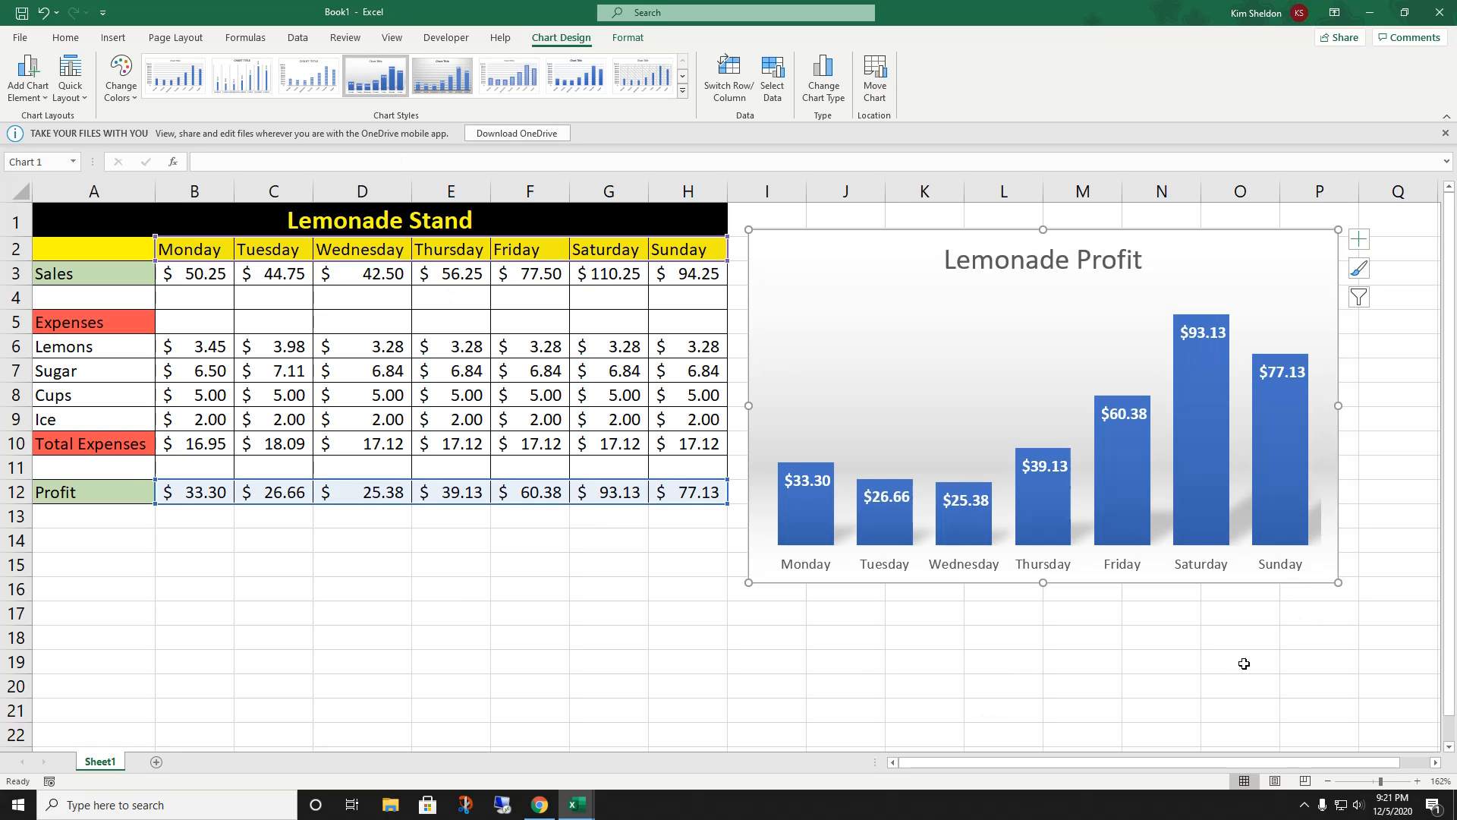
pyautogui.click(1211, 610)
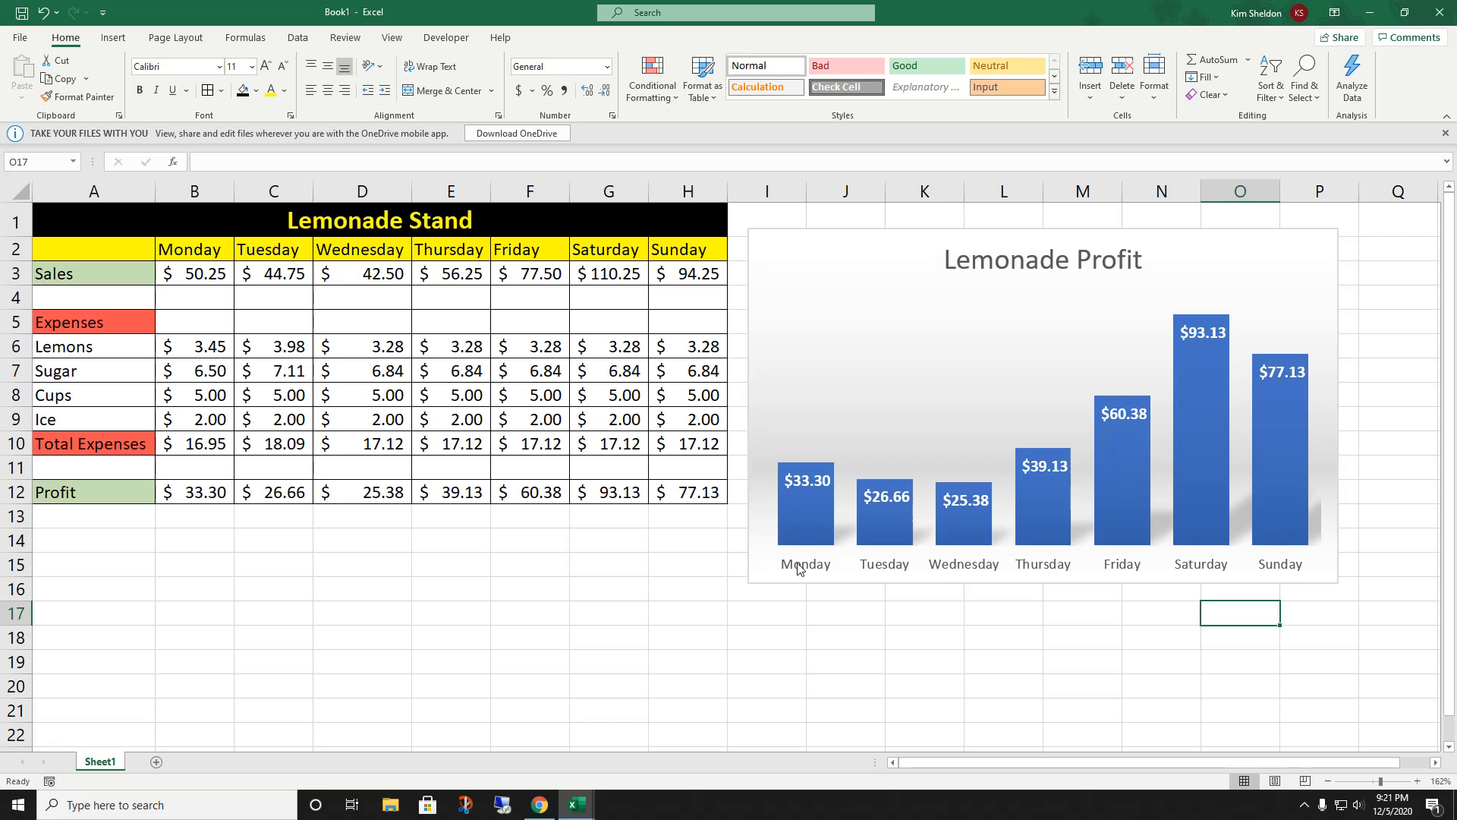
# Step: Give the Lemonade Profit chart area the preset shape style with a blue outline, white fill and black text
pyautogui.click(833, 239)
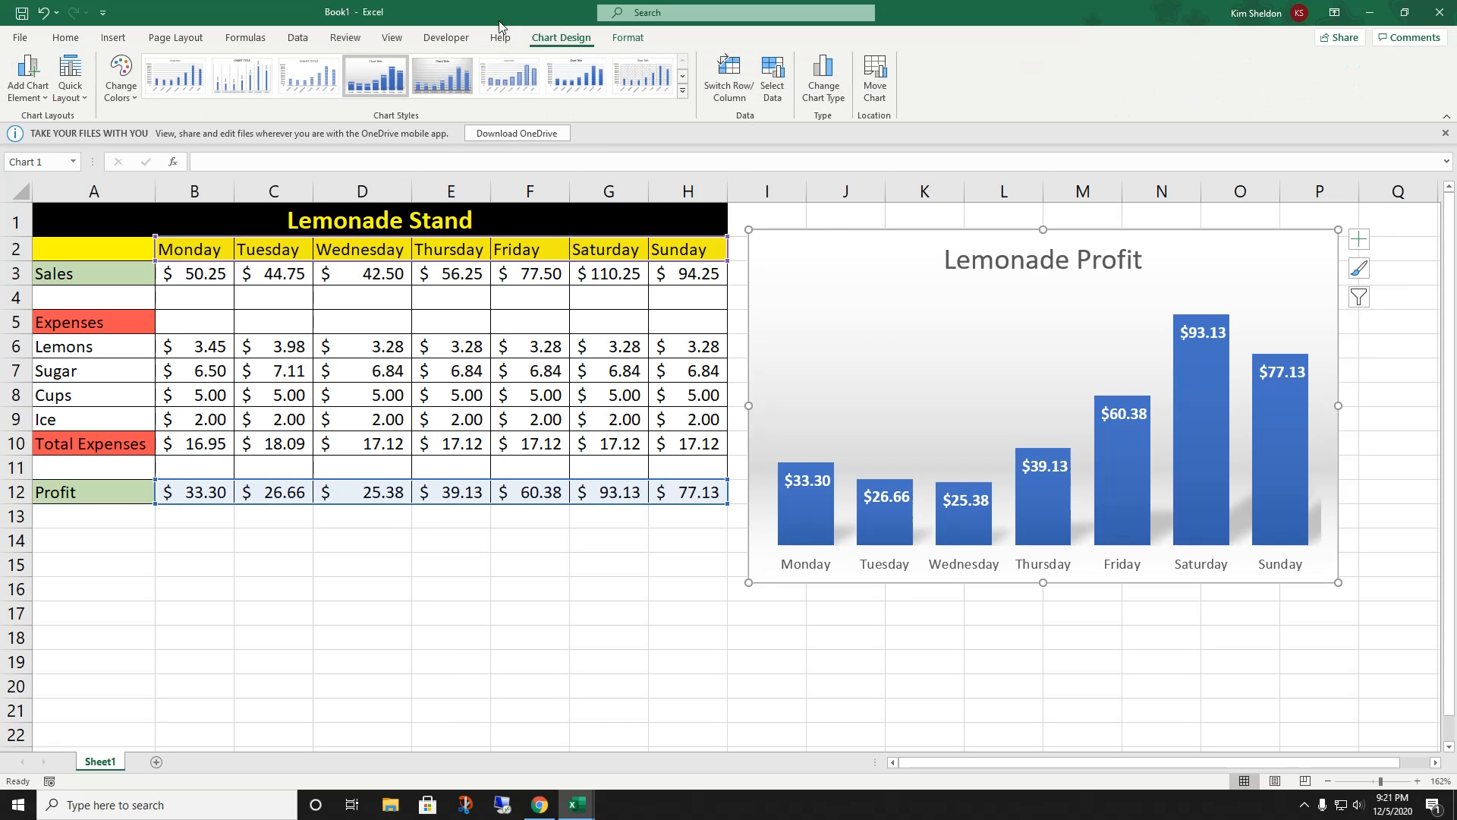
pyautogui.click(628, 39)
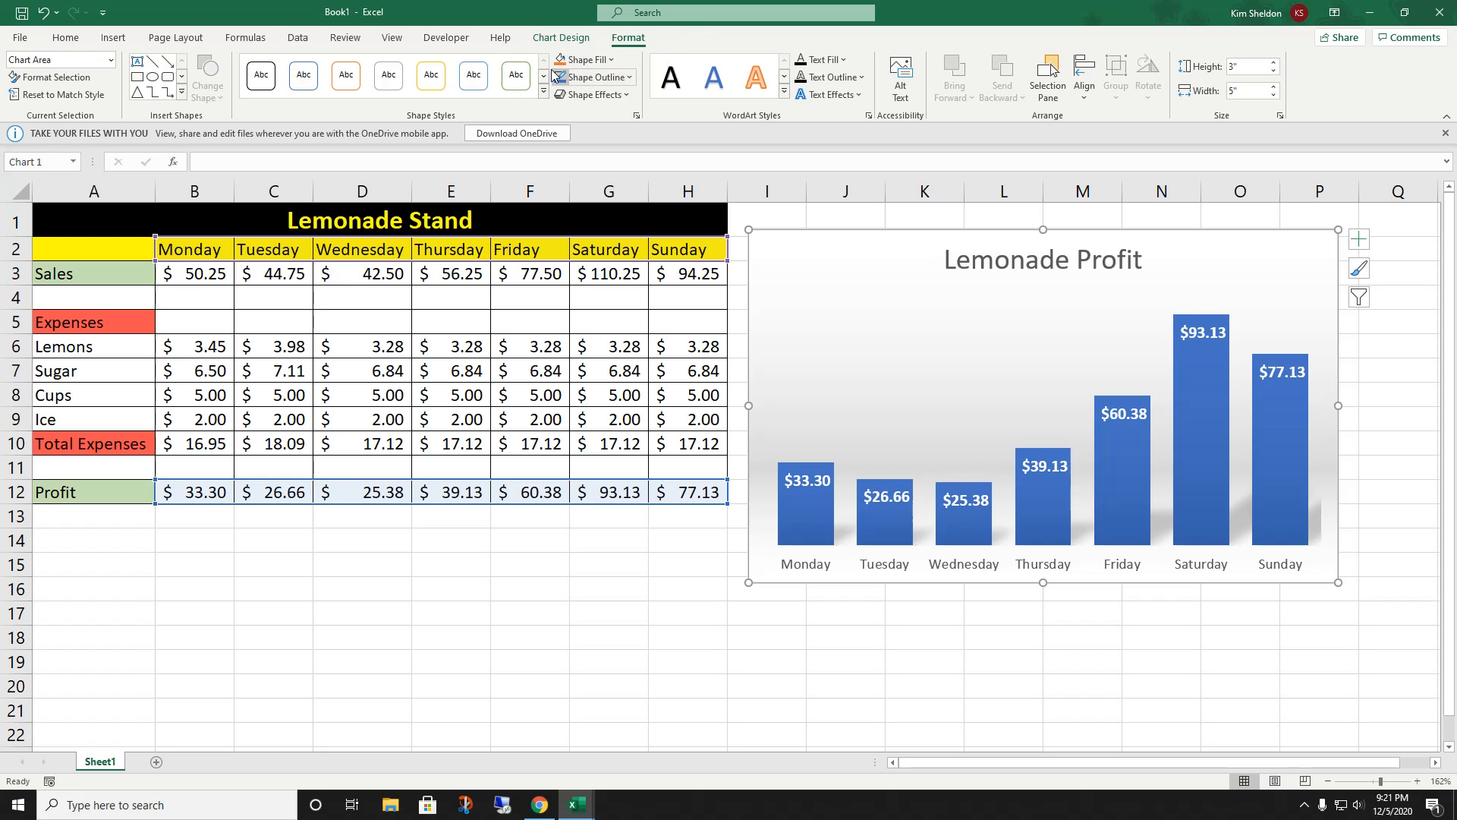
pyautogui.click(482, 81)
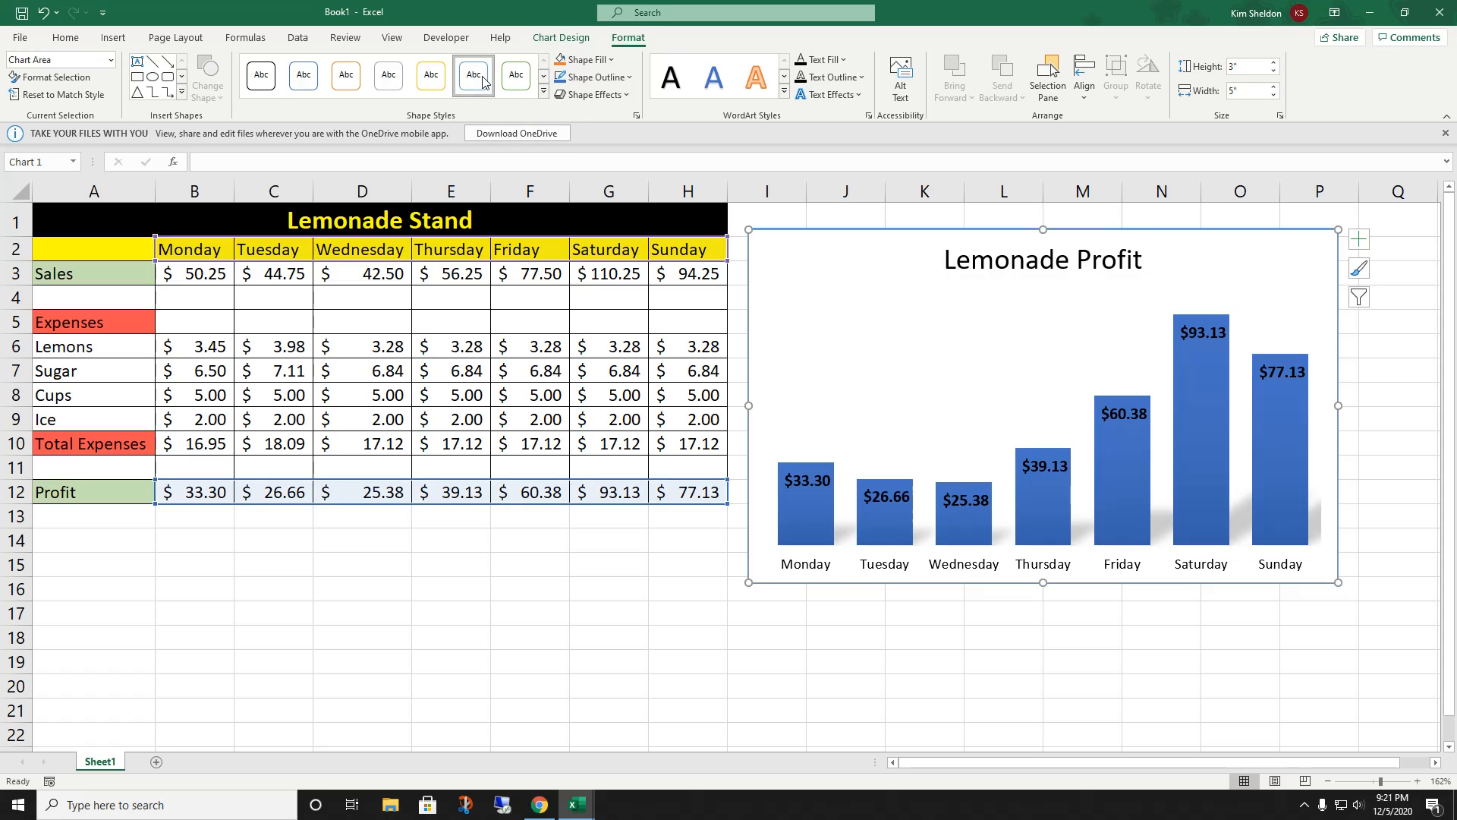
# Step: Set the outline weight of the Lemonade Profit chart area to 2¼ pt
pyautogui.click(627, 77)
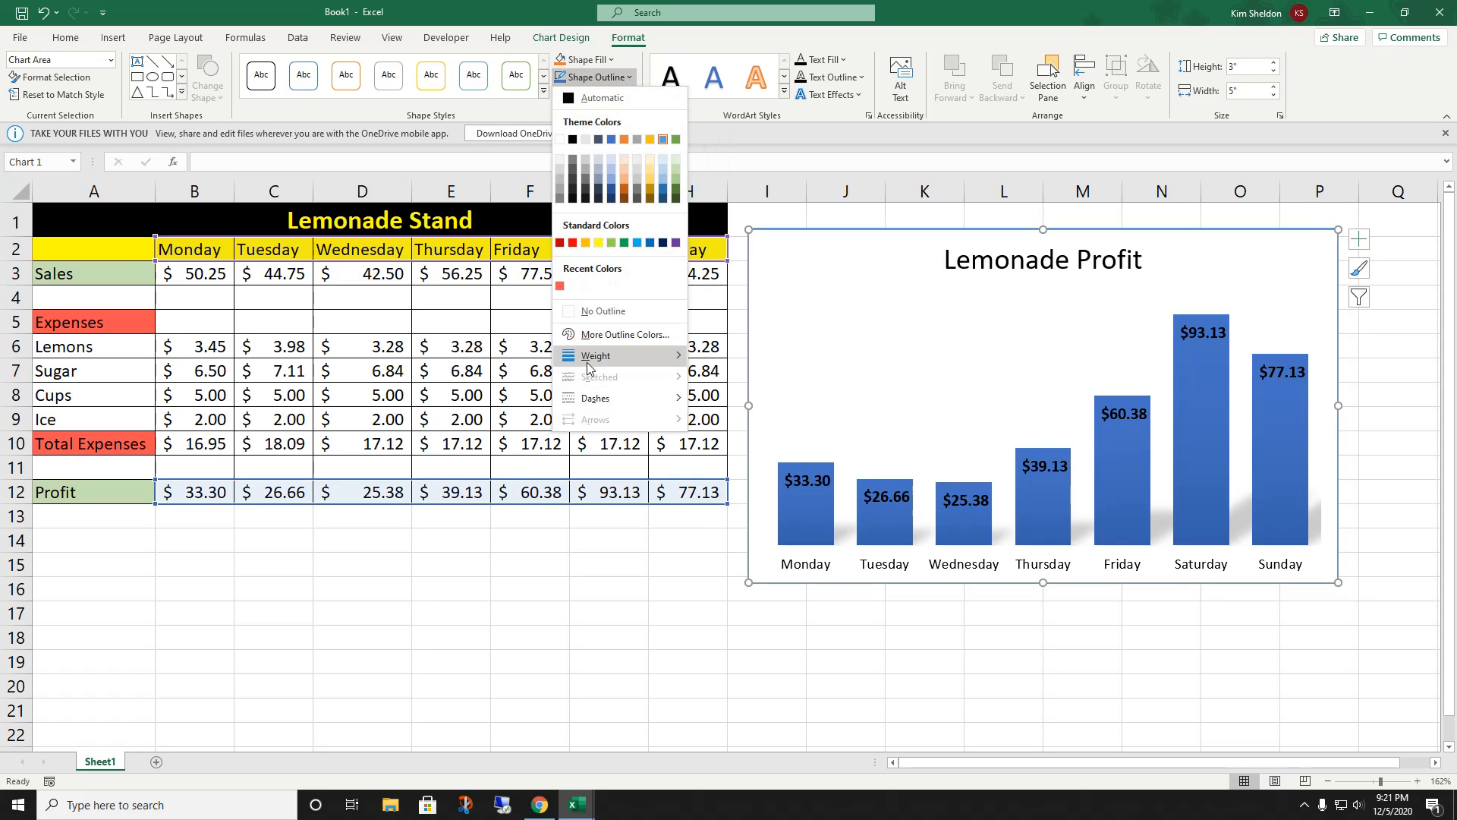
pyautogui.moveTo(653, 355)
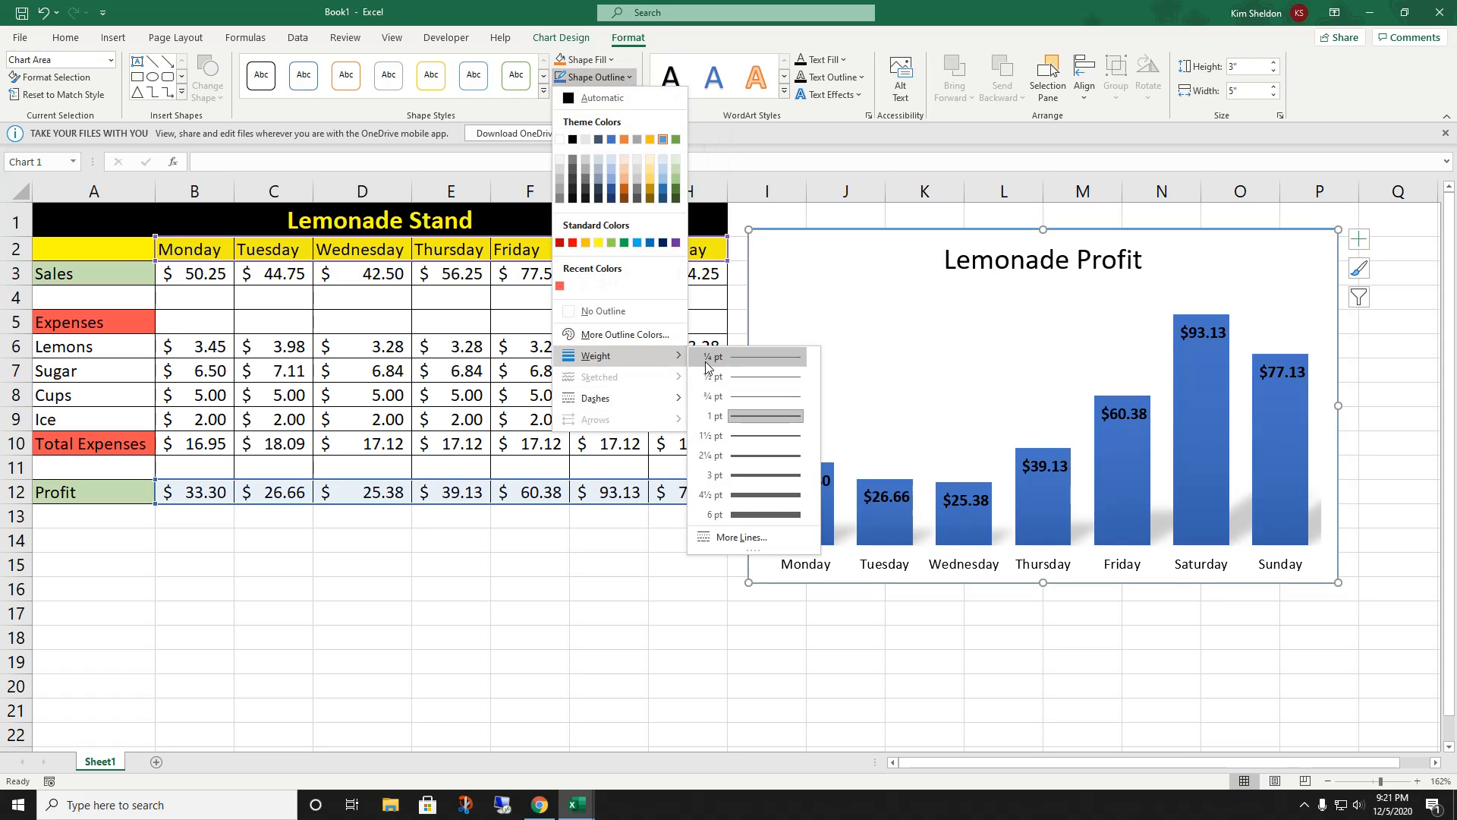
pyautogui.click(740, 457)
pyautogui.click(972, 688)
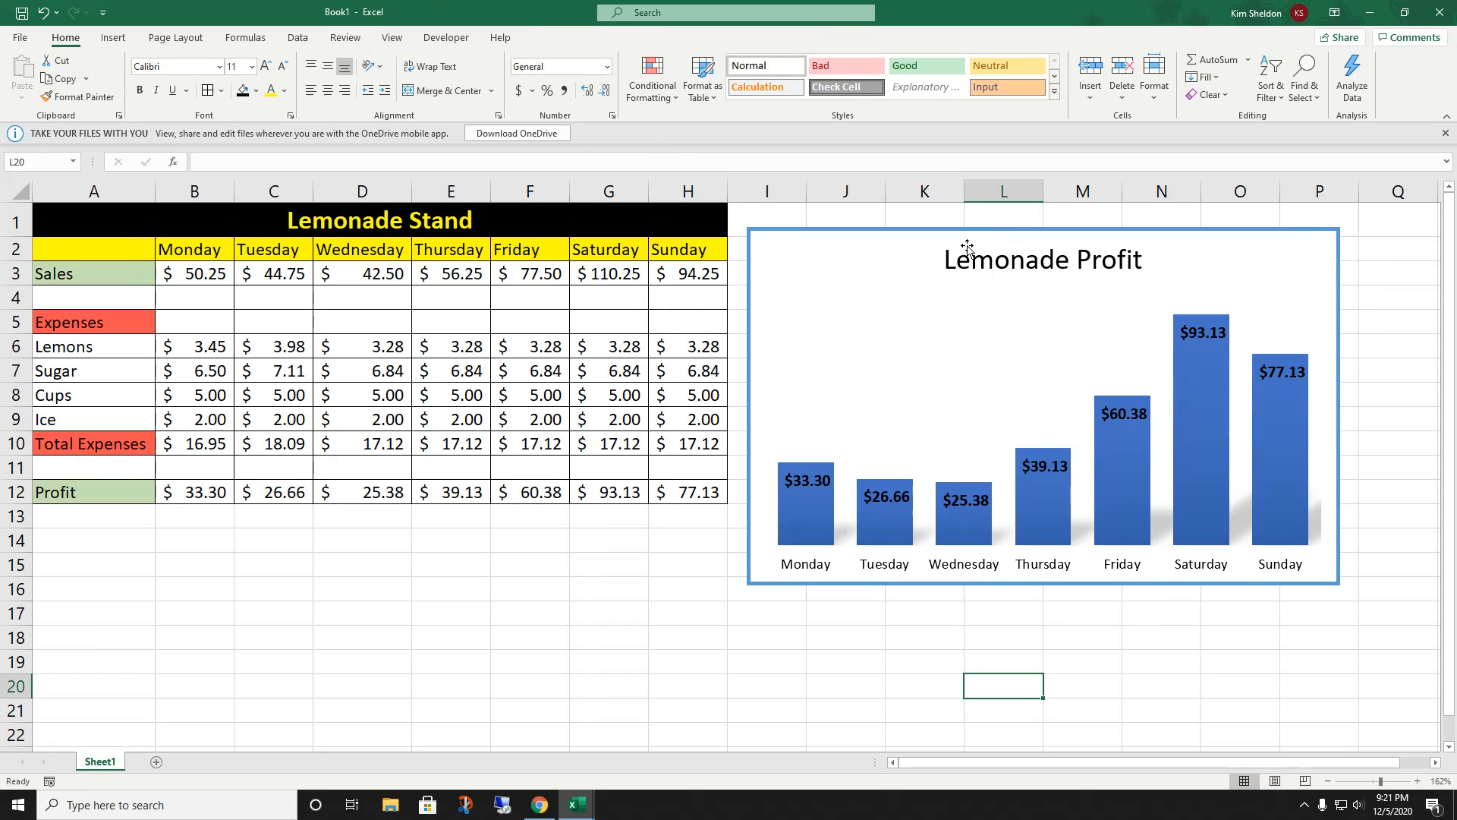
# Step: Examine the design and format options available for the Lemonade Profit chart and preview alternative chart styles
pyautogui.click(930, 234)
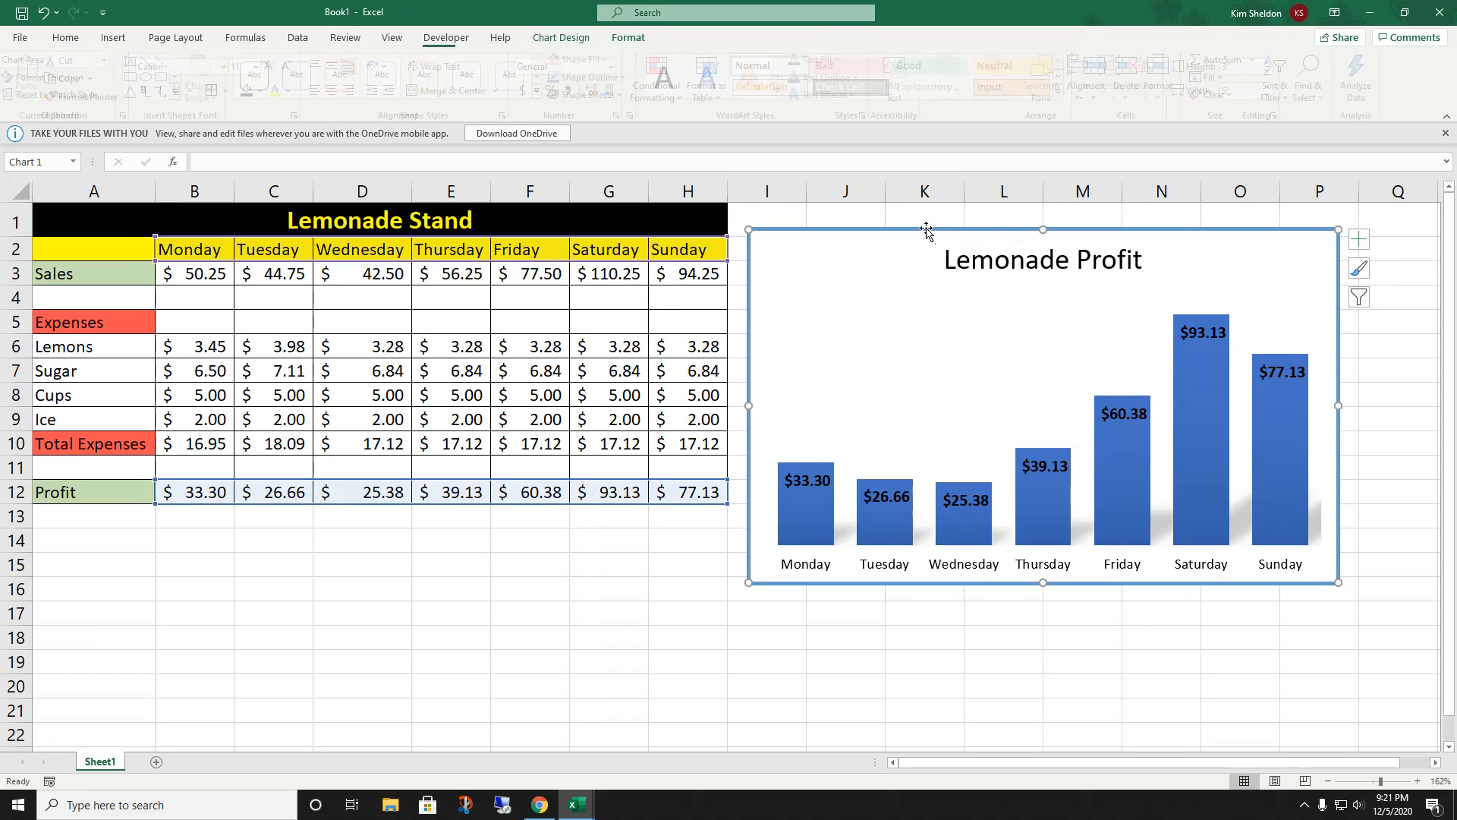
pyautogui.click(542, 41)
pyautogui.click(632, 42)
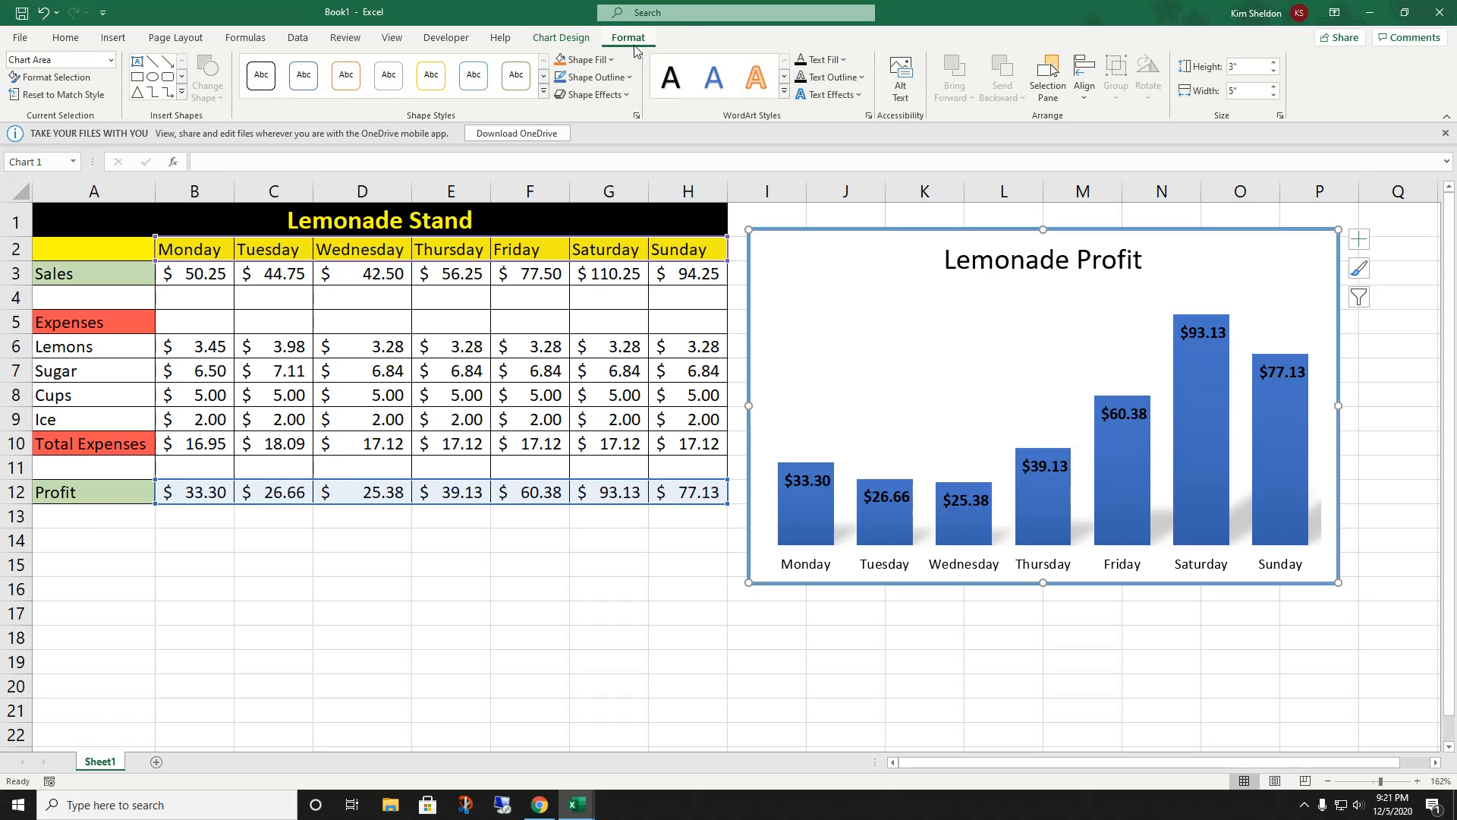
pyautogui.click(335, 630)
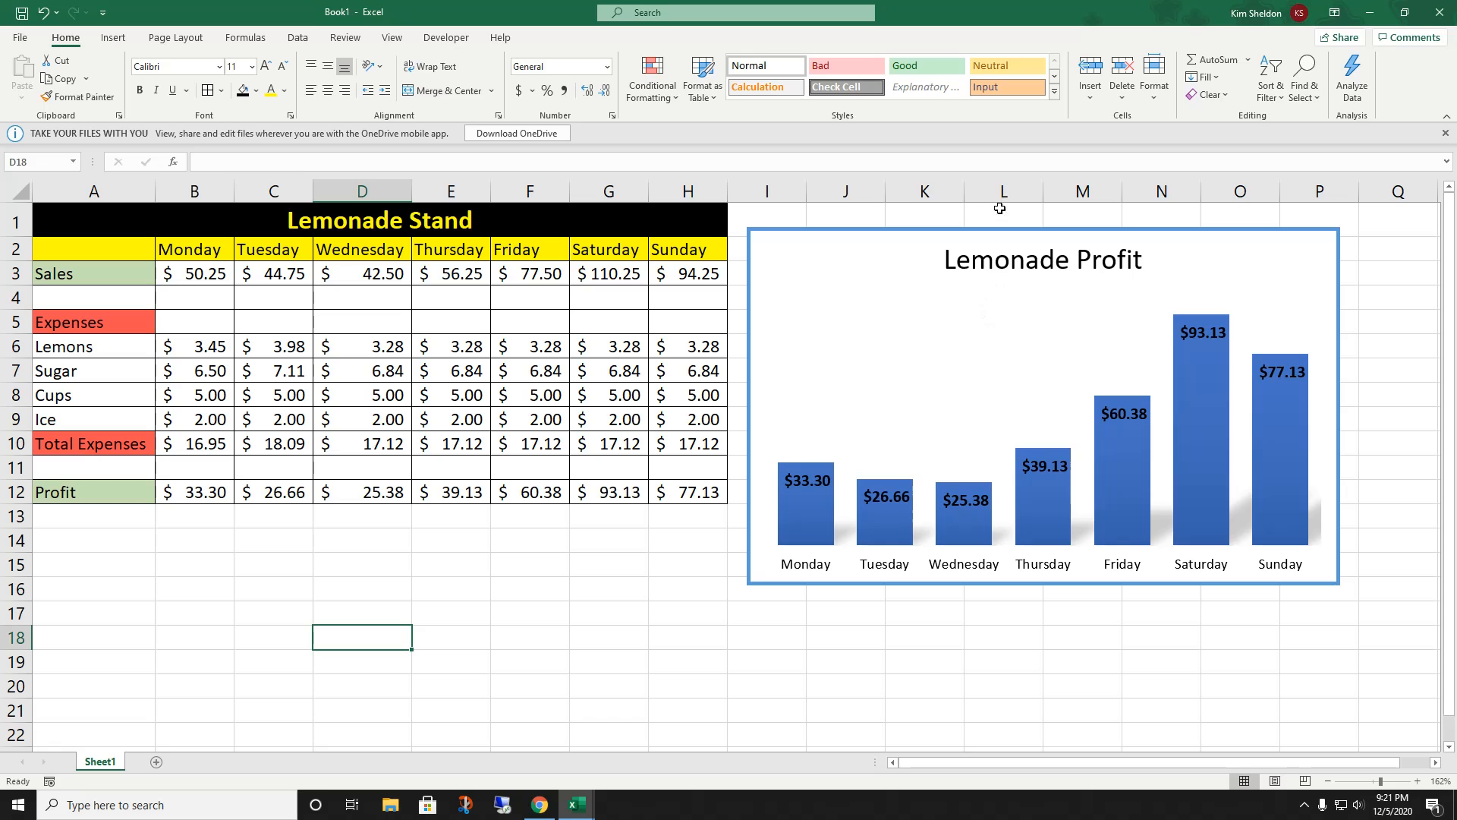
pyautogui.click(999, 236)
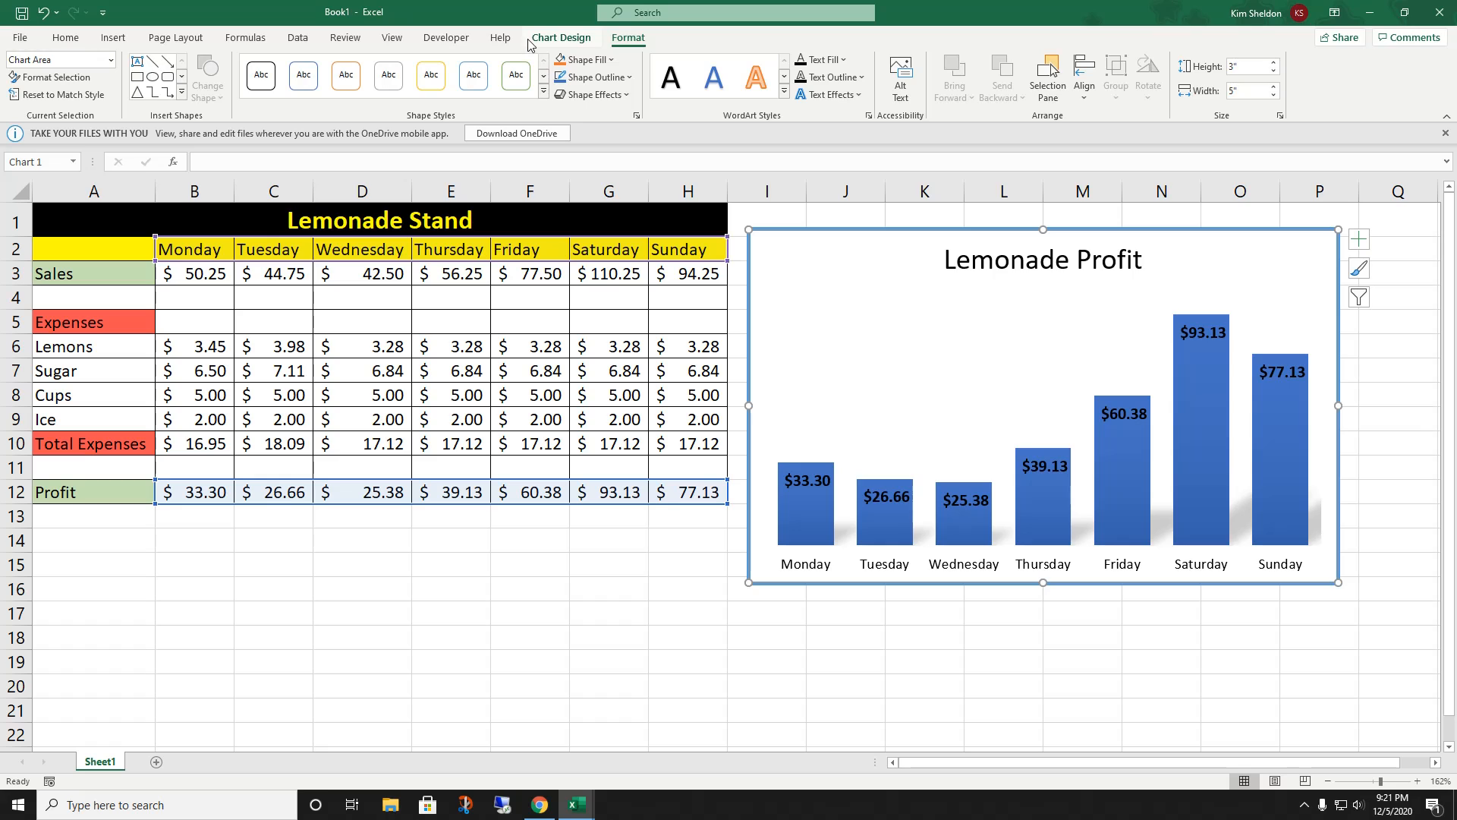
pyautogui.click(560, 38)
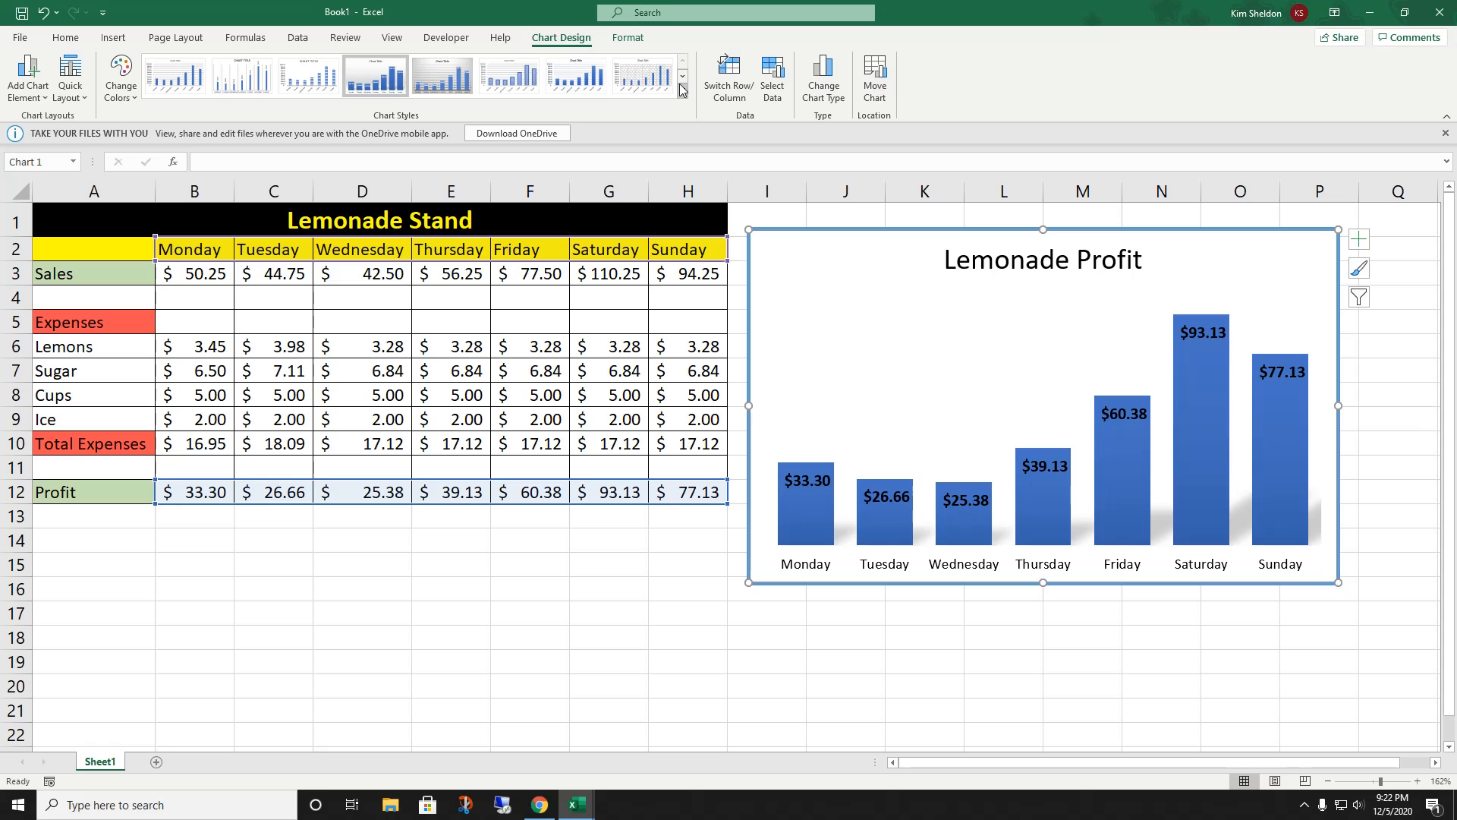
pyautogui.click(681, 78)
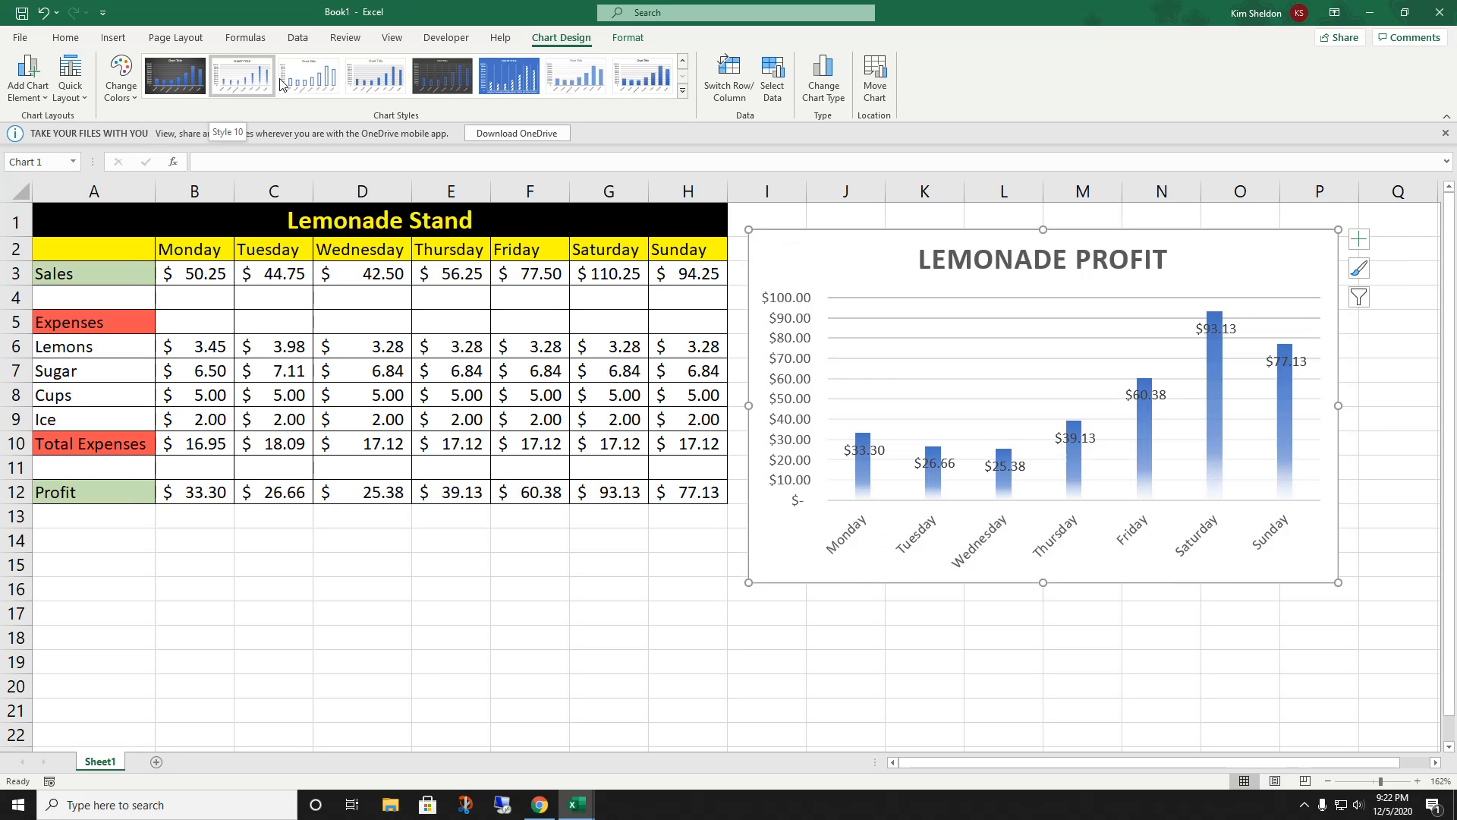
pyautogui.click(639, 89)
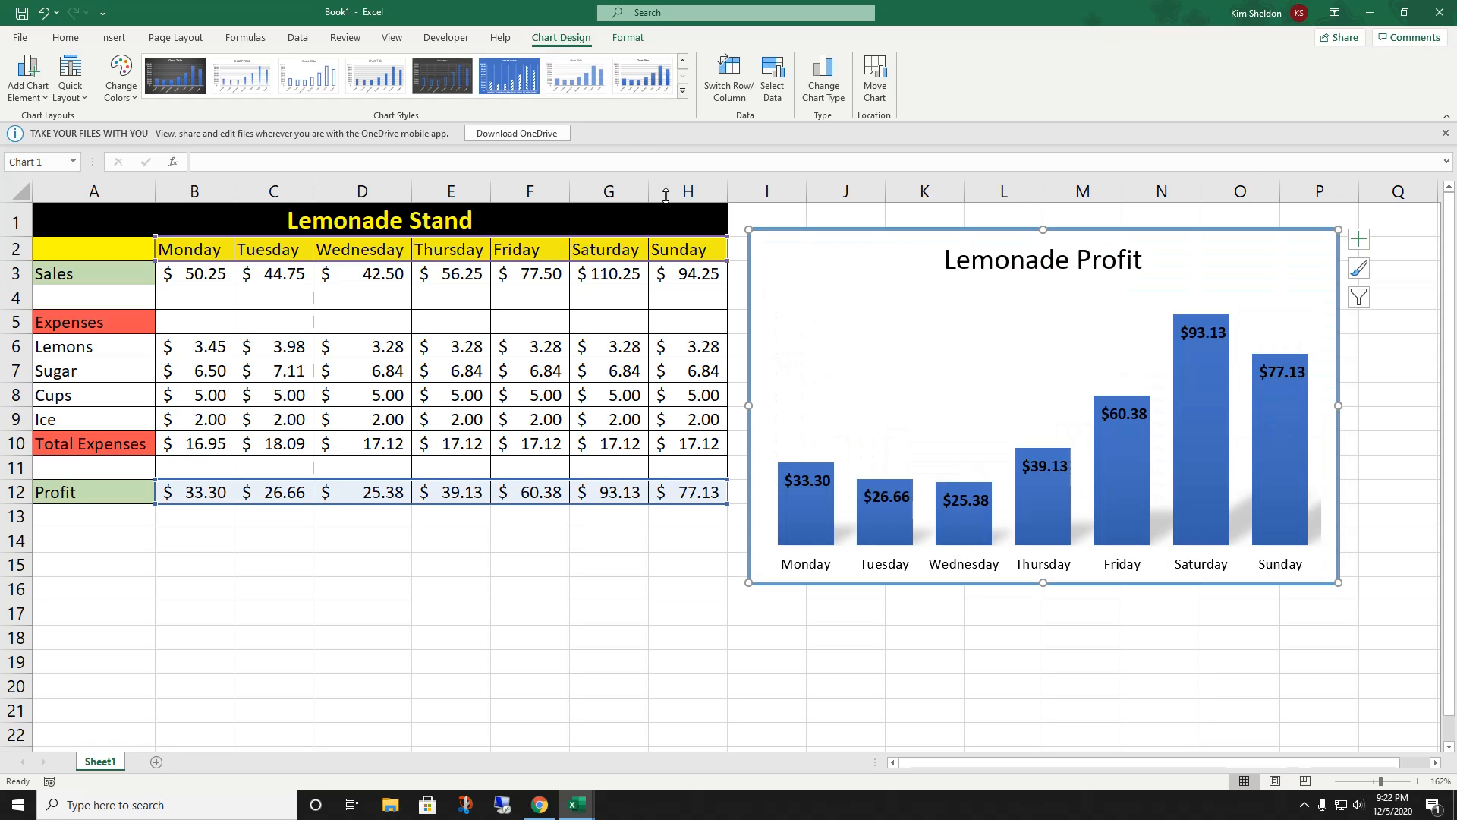
# Step: Recolour the Lemonade Profit columns with the light-to-dark gold monochromatic palette and move the chart slightly up and to the right
pyautogui.click(121, 83)
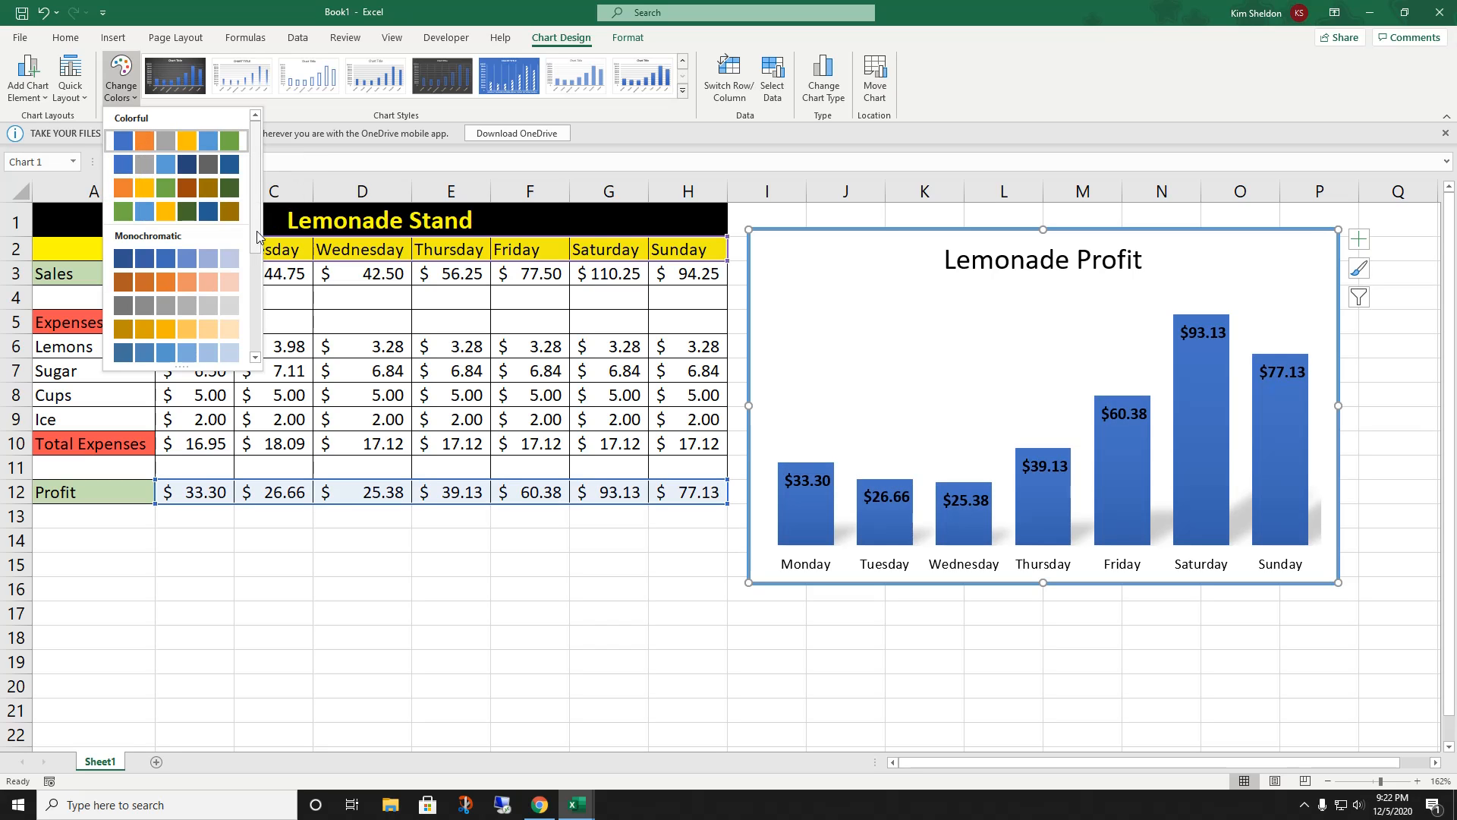
pyautogui.scroll(-4, 182, 304)
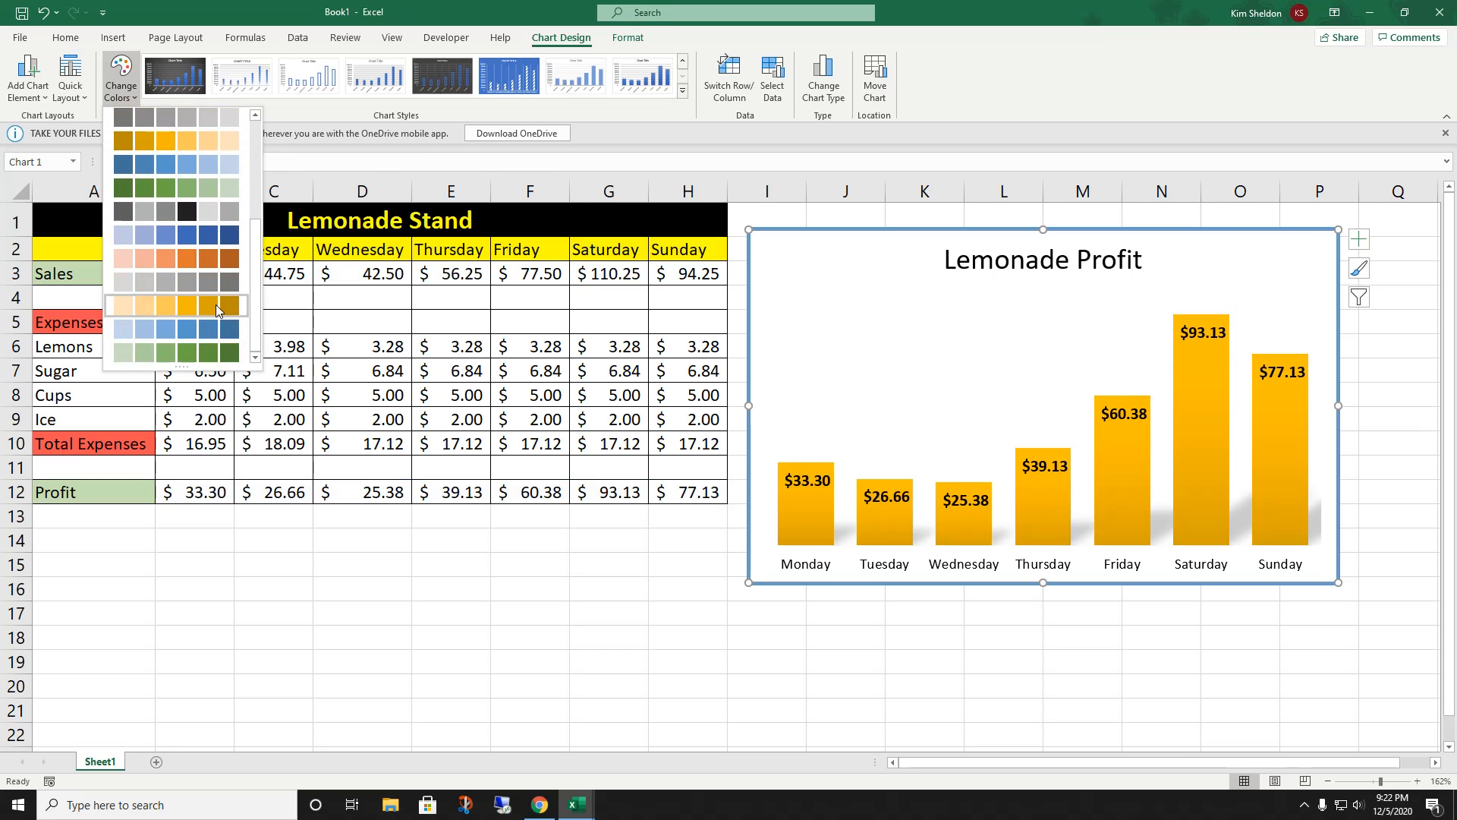
pyautogui.click(215, 304)
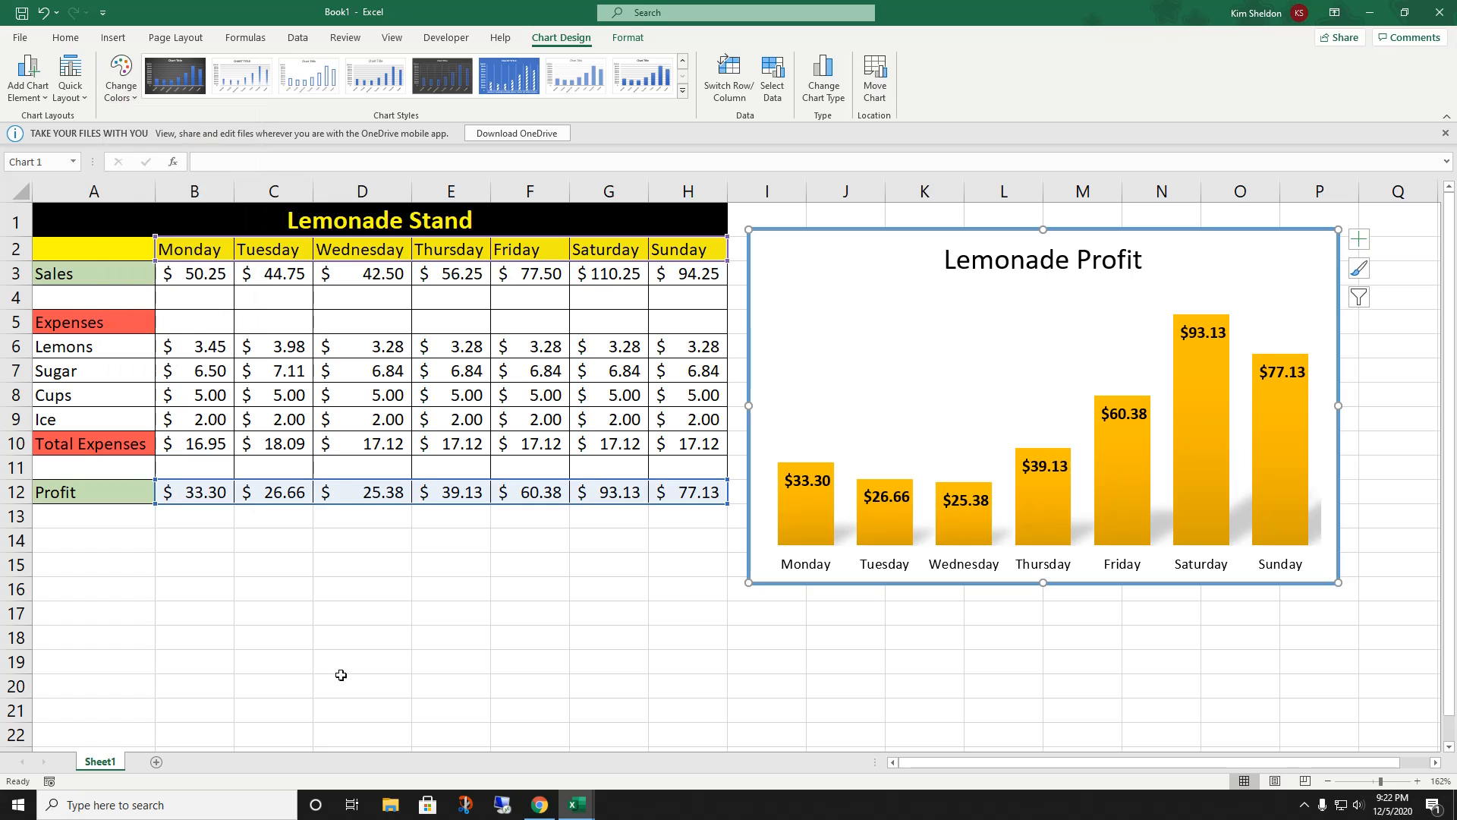
pyautogui.click(358, 640)
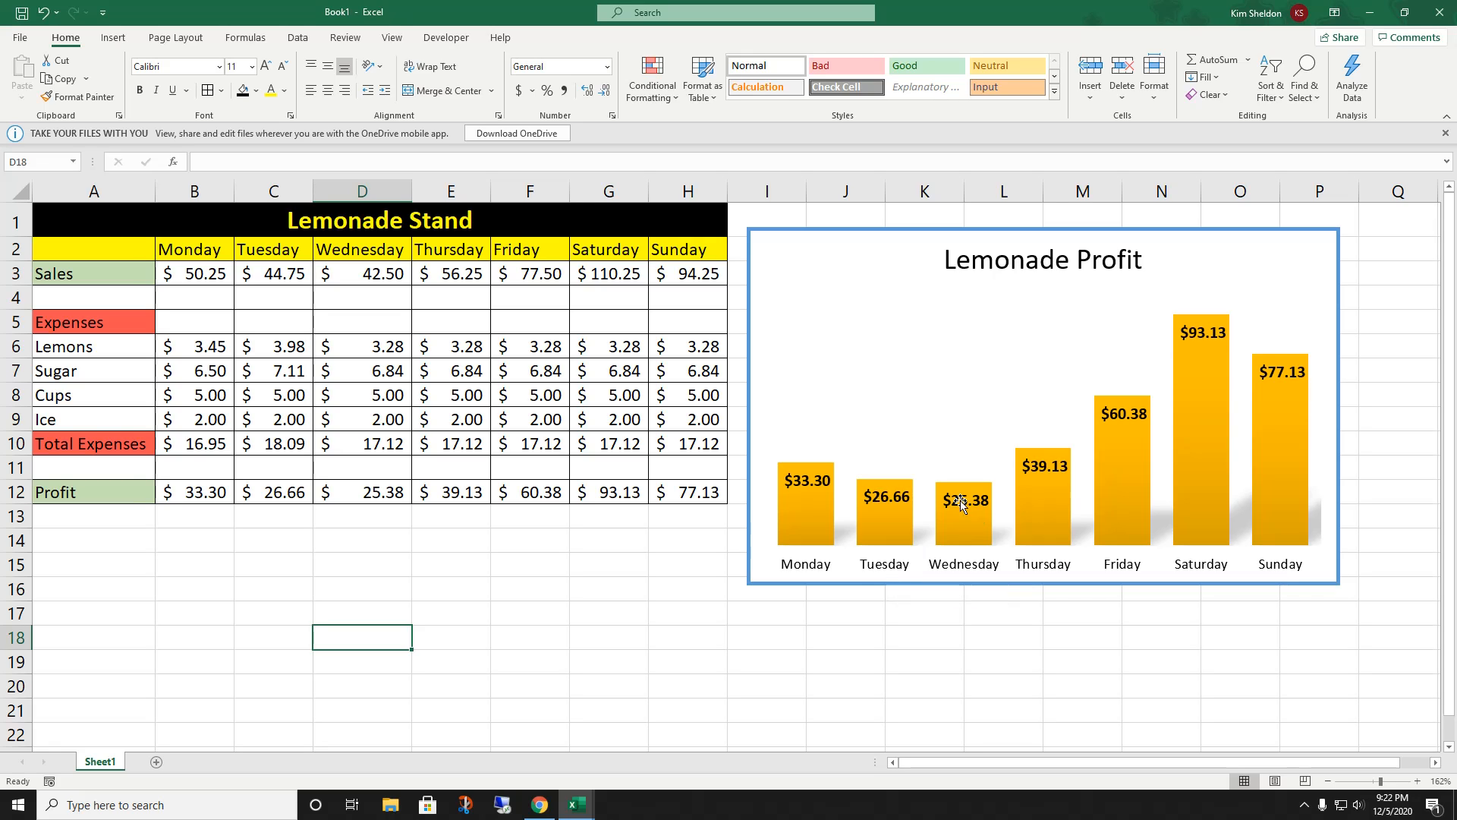
pyautogui.moveTo(868, 232); pyautogui.dragTo(879, 214)
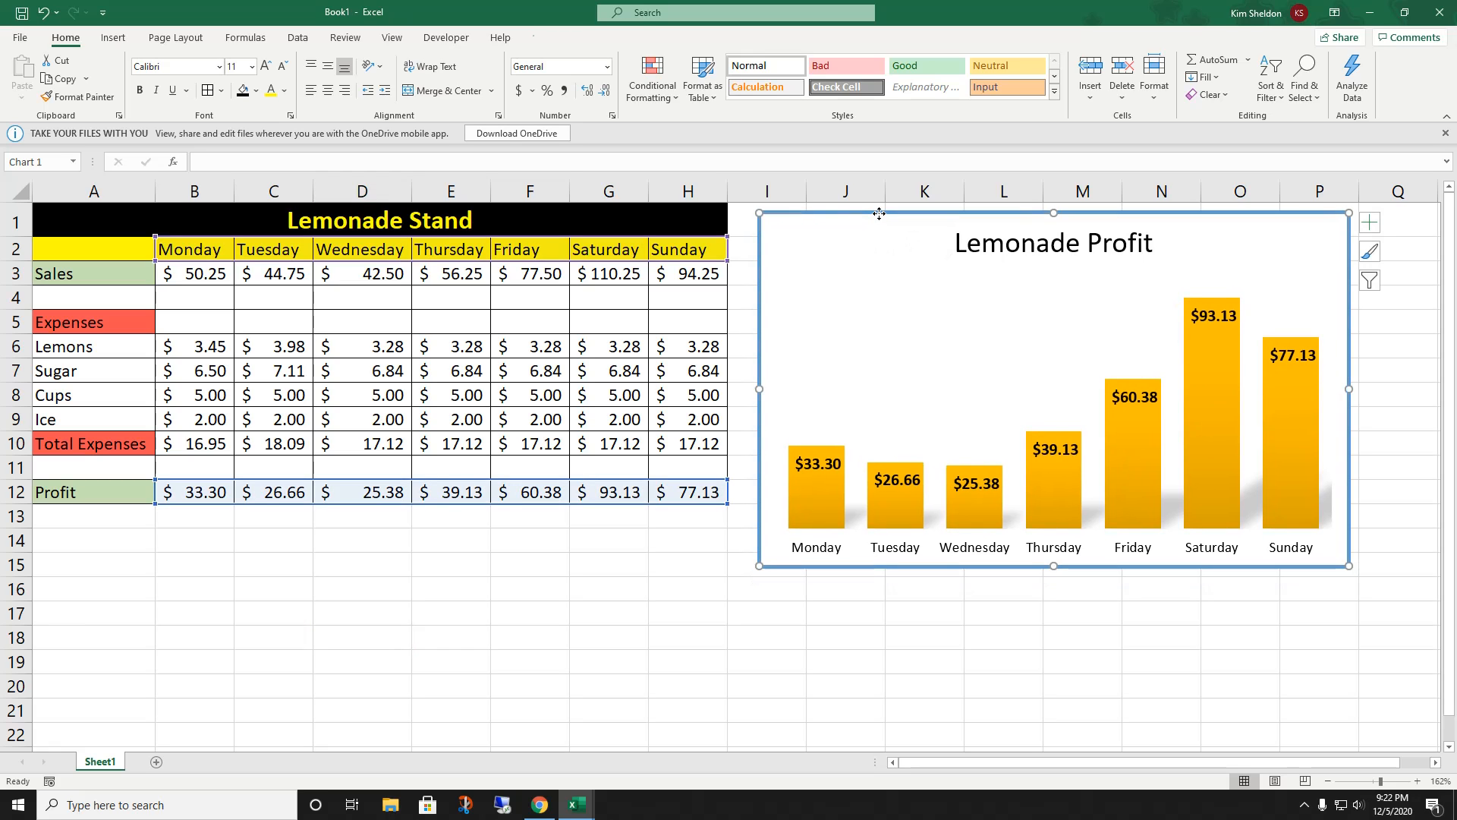
pyautogui.click(737, 618)
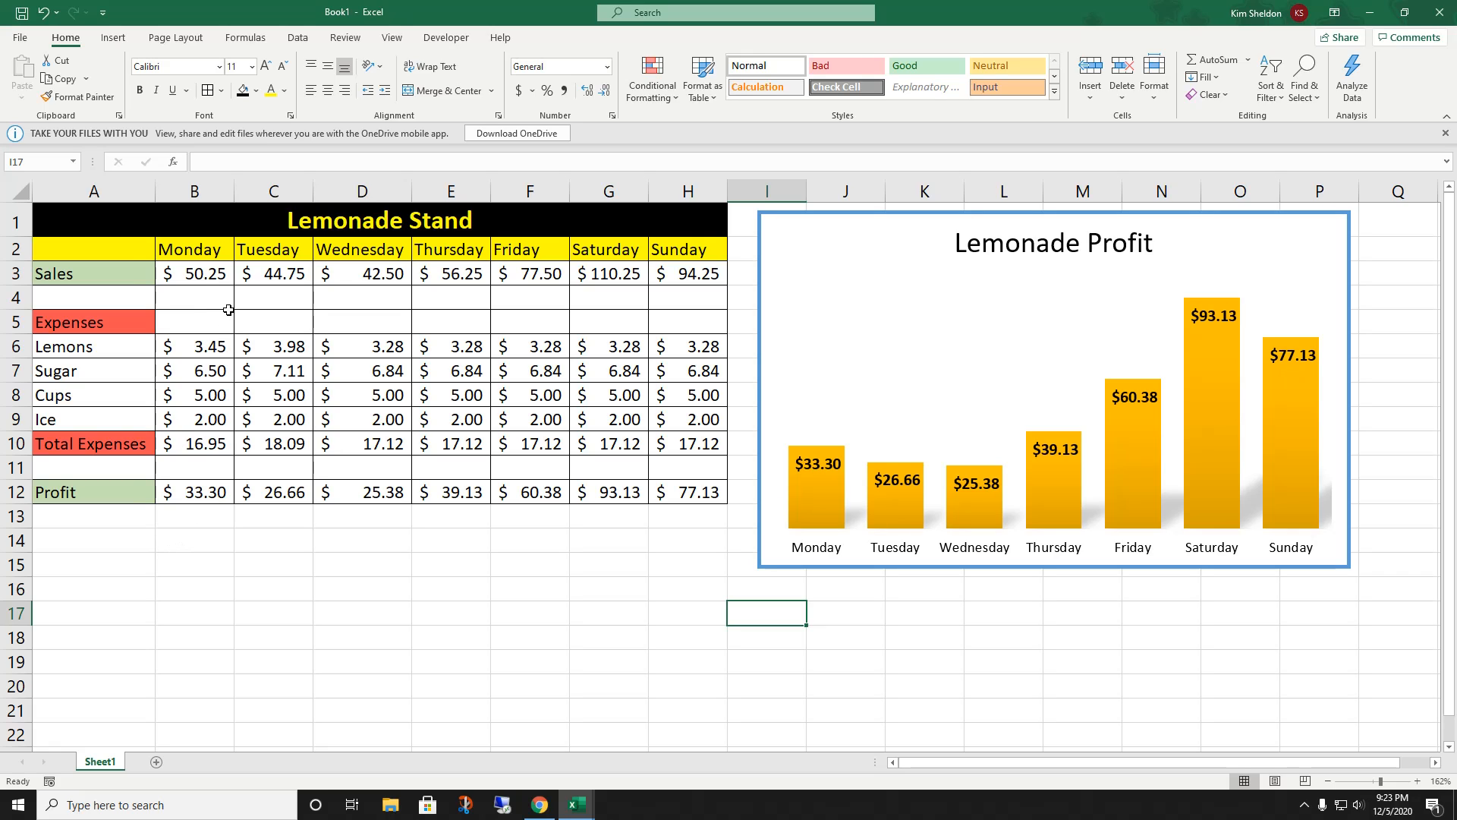
# Step: Enter the formula =B3-B10 in cell B14 to subtract Monday's Total Expenses from its Sales
pyautogui.click(183, 550)
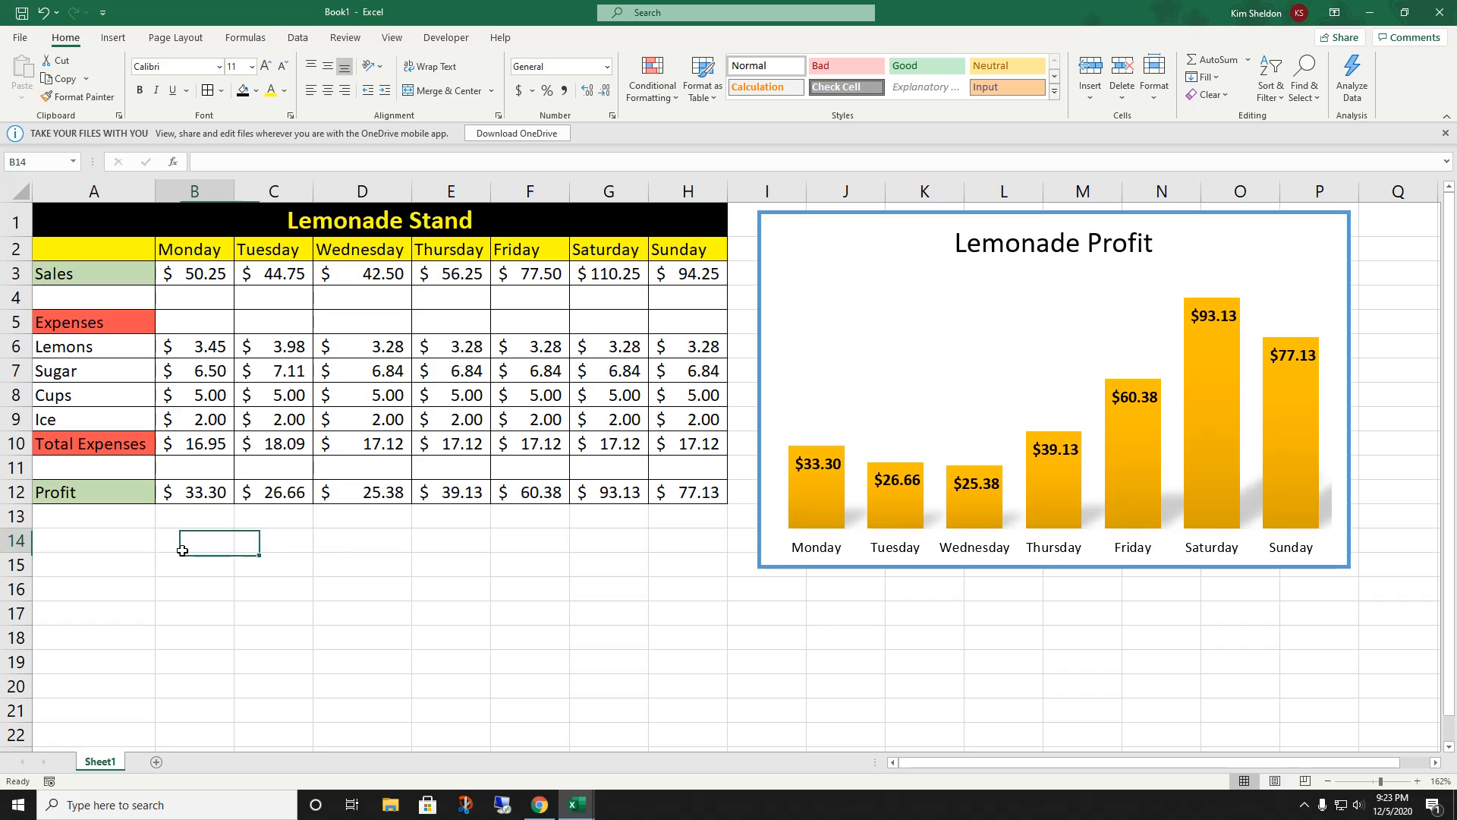
pyautogui.write('=')
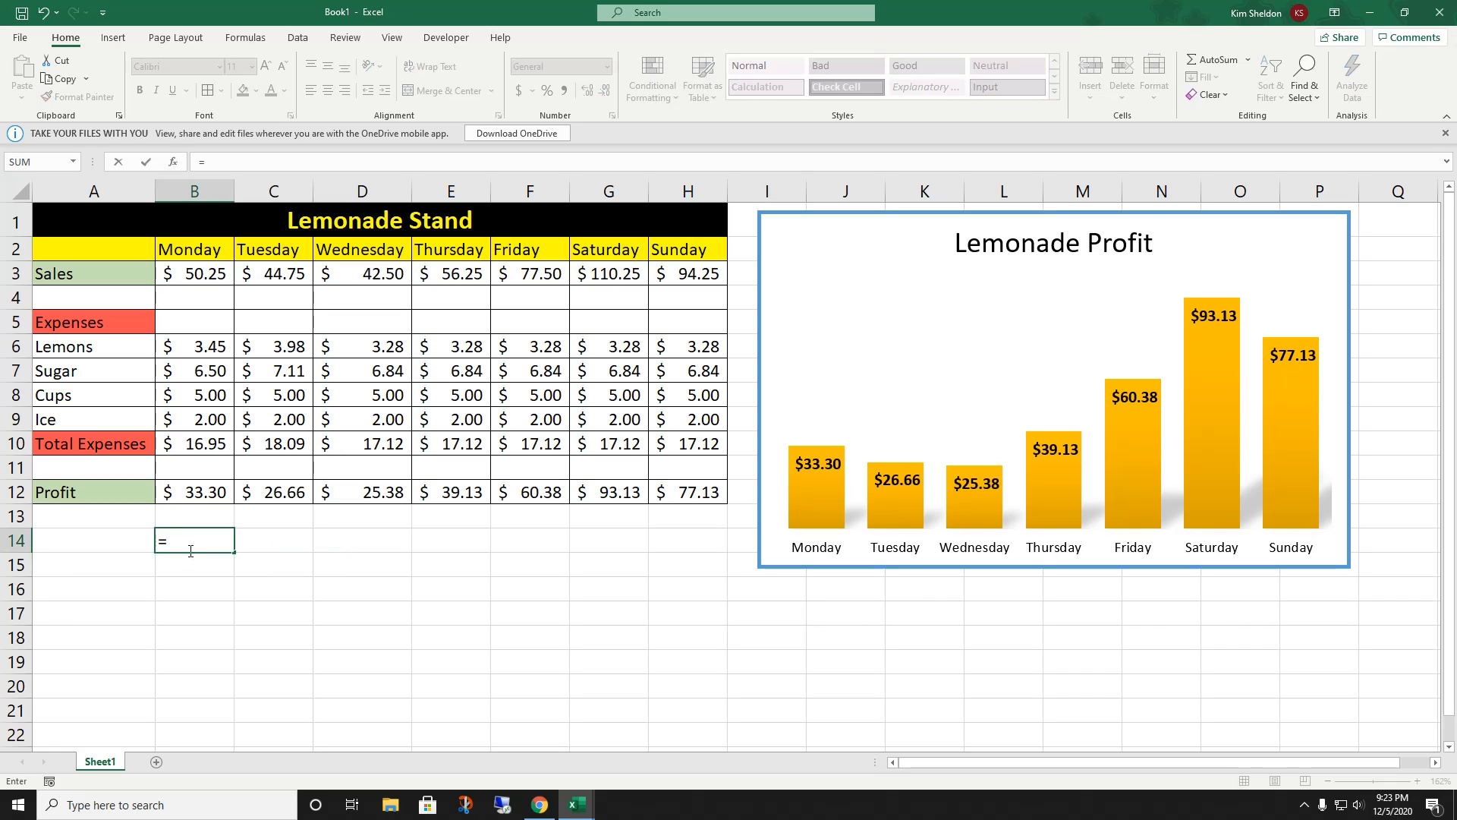
pyautogui.click(217, 275)
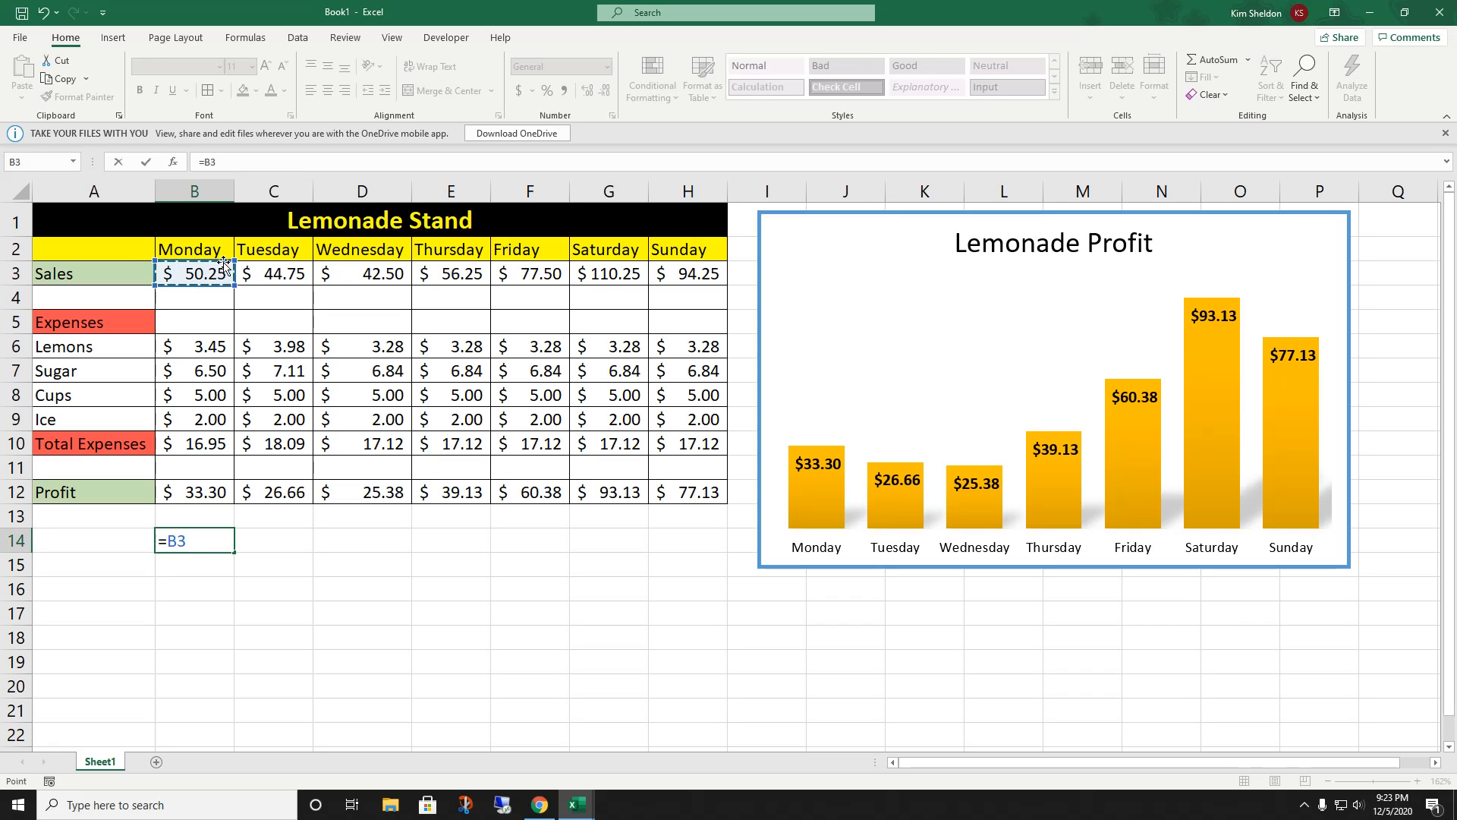
pyautogui.write('-')
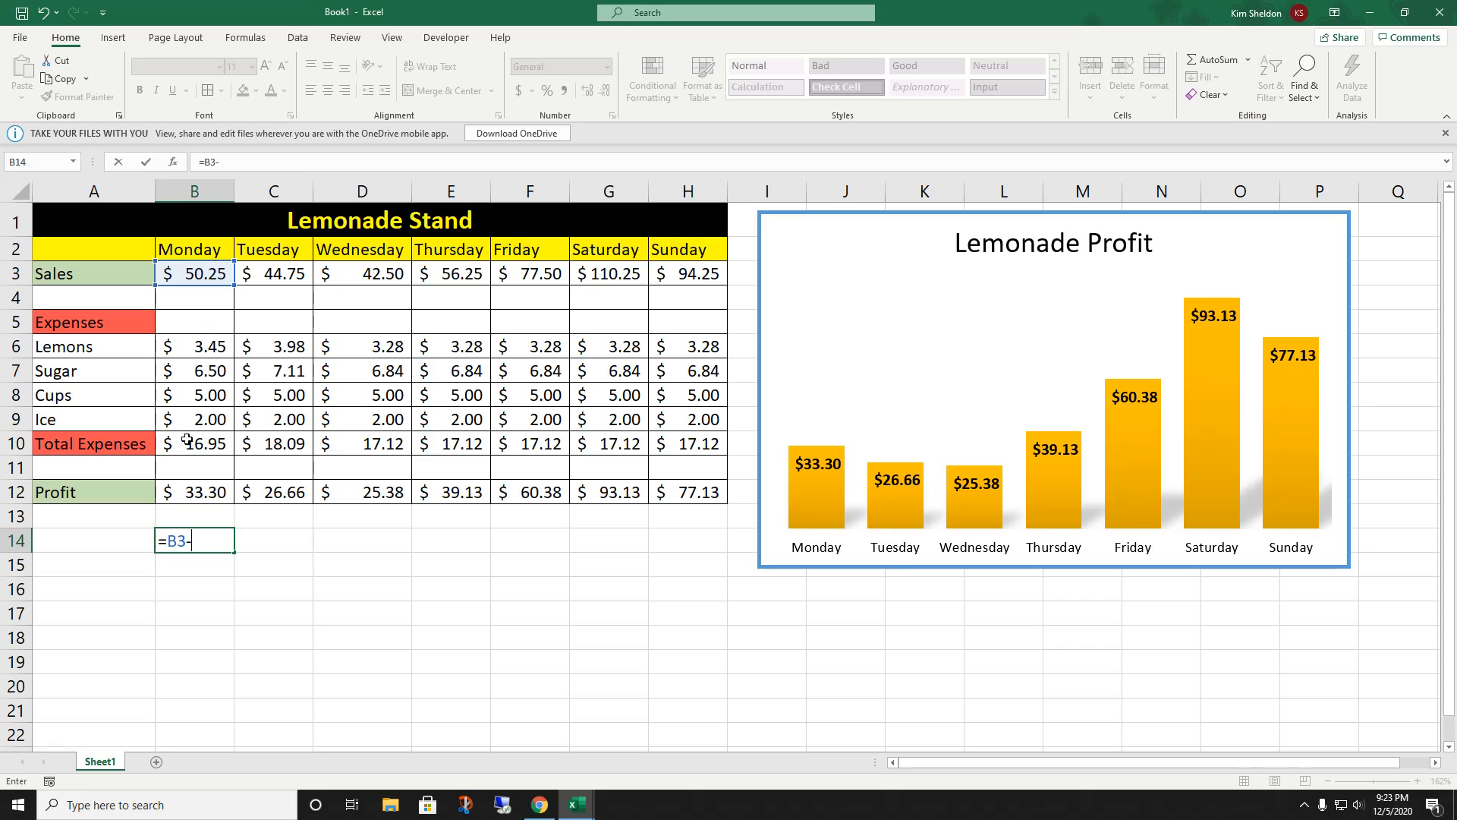
pyautogui.click(187, 451)
pyautogui.press('Return')
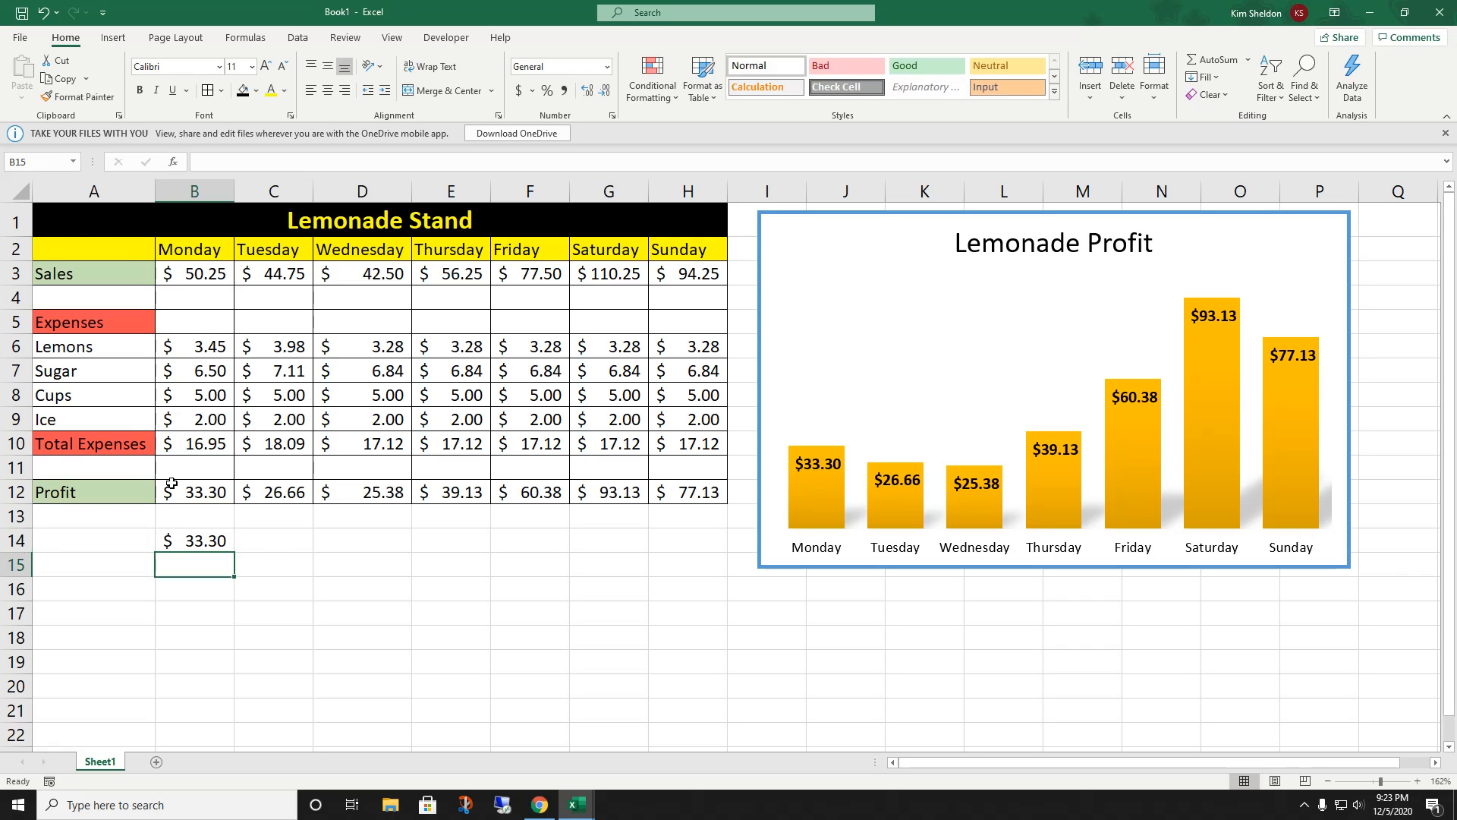